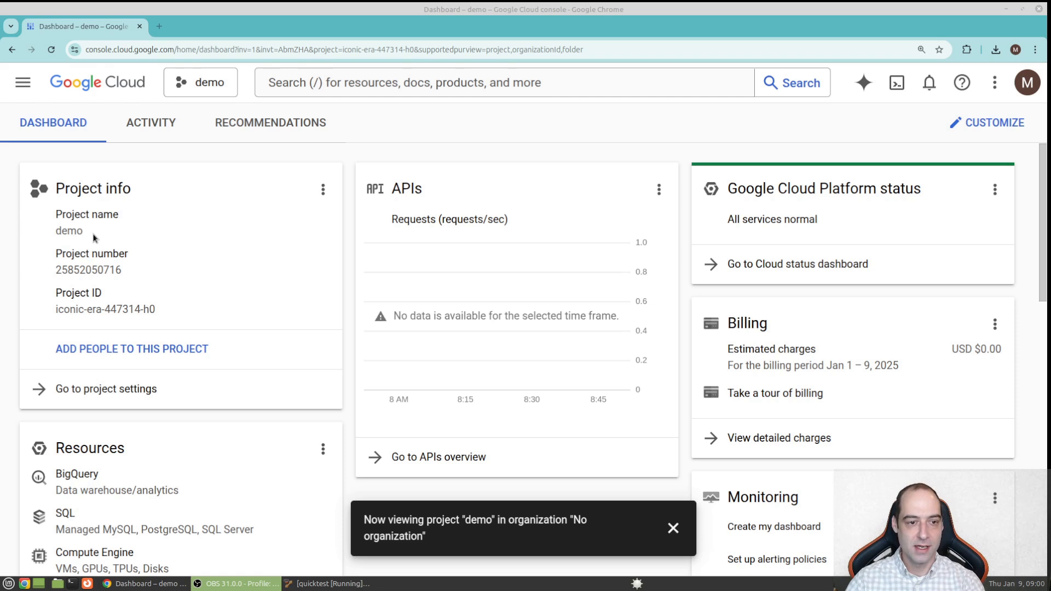
- Check the demo project's name and project ID in the project info, and dismiss the project notification
{"action": "left_click_drag", "start_coordinate": [89, 236], "coordinate": [54, 234]}
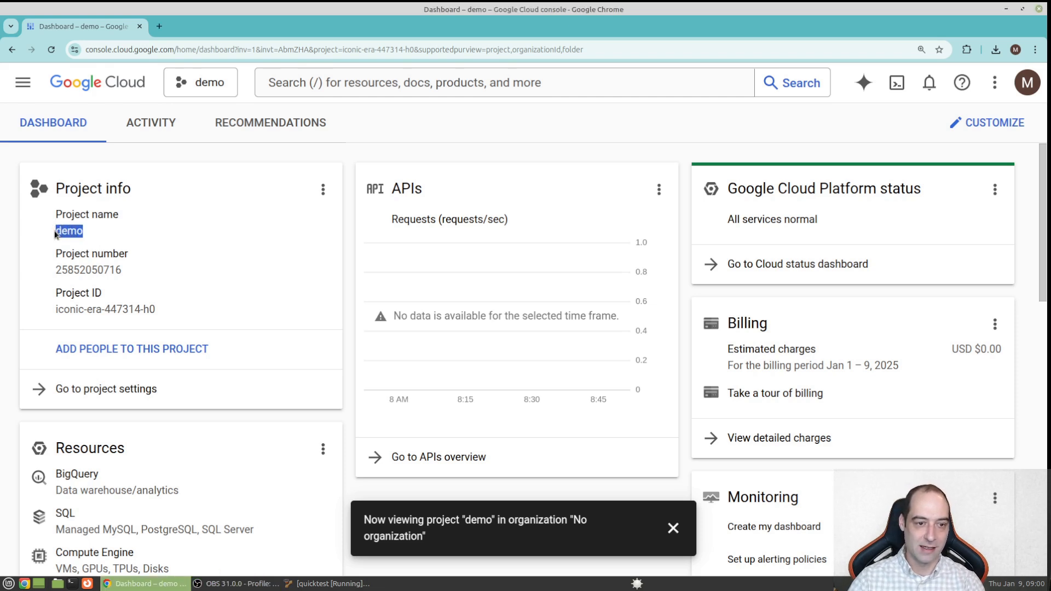
{"action": "left_click", "coordinate": [114, 244]}
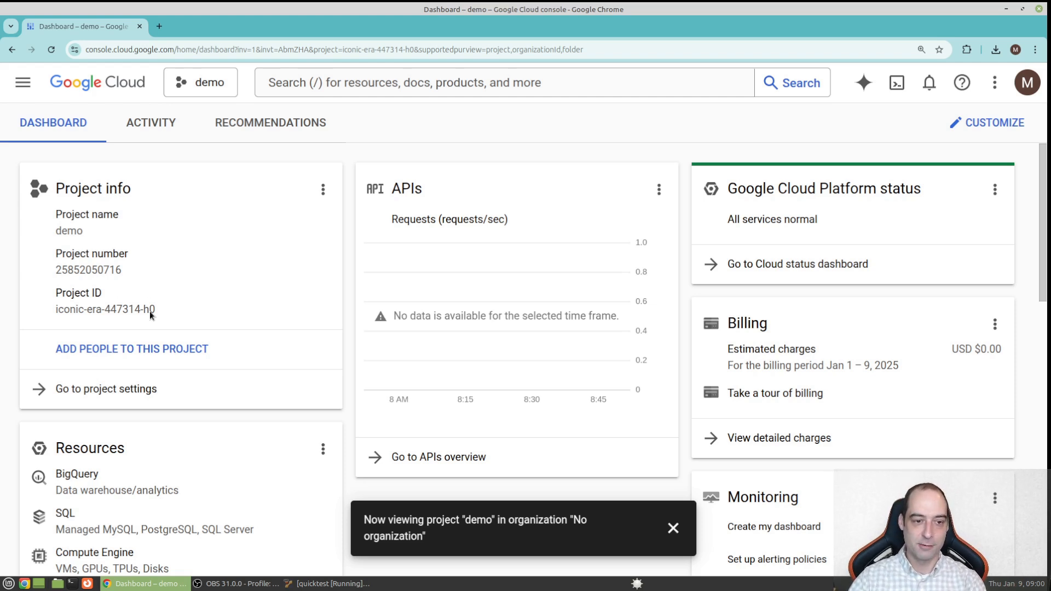
{"action": "mouse_move", "coordinate": [156, 311]}
{"action": "left_mouse_down"}
{"action": "mouse_move", "coordinate": [58, 313]}
{"action": "mouse_move", "coordinate": [156, 311]}
{"action": "left_mouse_up"}
{"action": "left_click", "coordinate": [51, 314]}
{"action": "left_click", "coordinate": [176, 278]}
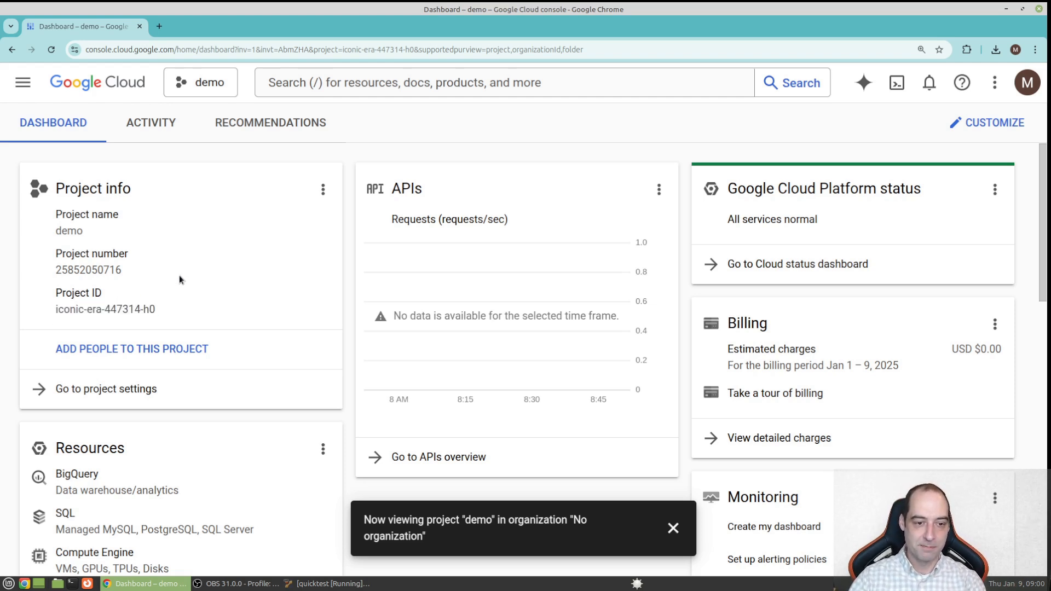
{"action": "left_click", "coordinate": [674, 528]}
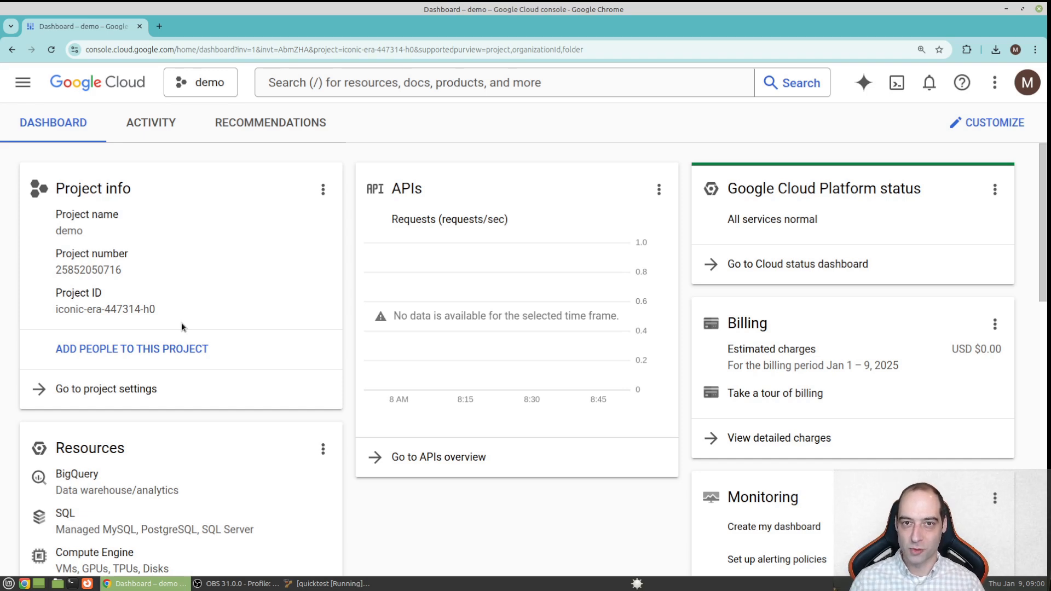
- Go to the VM instances of Compute Engine and enable the Compute Engine API for the project
{"action": "left_click", "coordinate": [15, 83]}
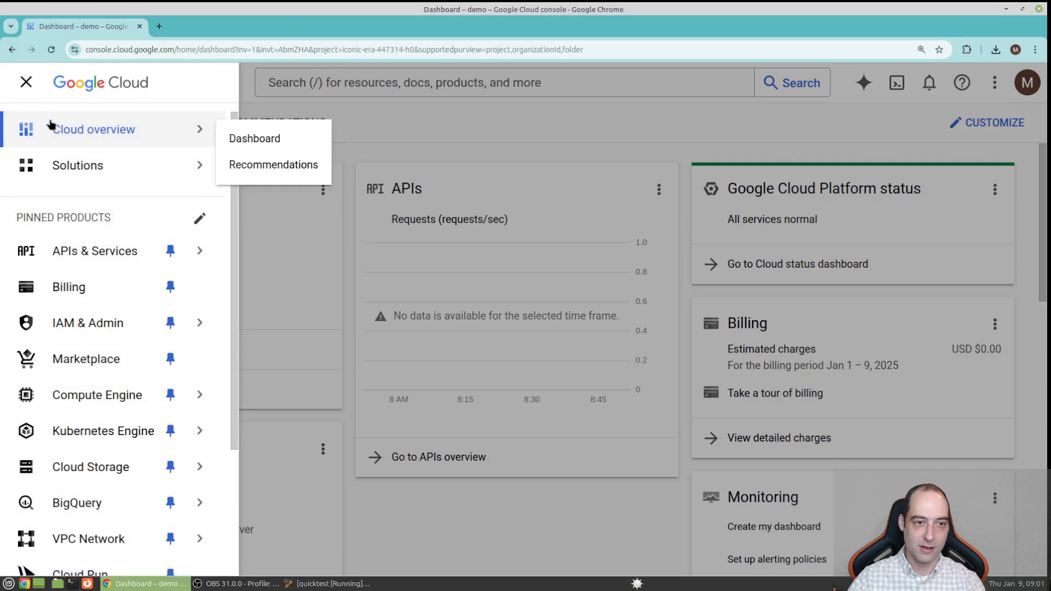
{"action": "scroll", "coordinate": [107, 215], "scroll_direction": "down", "scroll_amount": 3}
{"action": "mouse_move", "coordinate": [121, 262]}
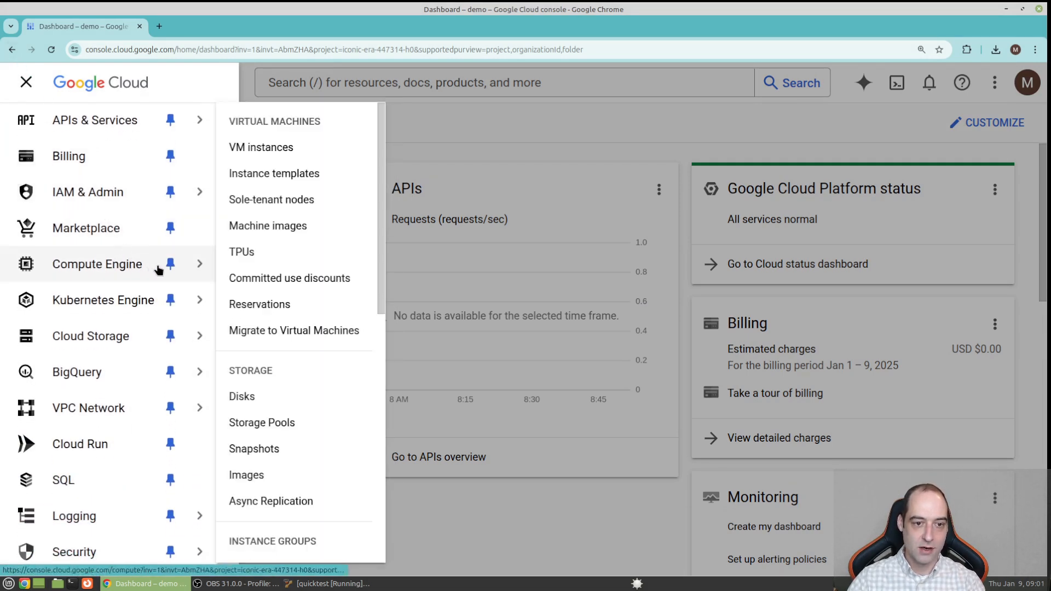
{"action": "left_click", "coordinate": [265, 159]}
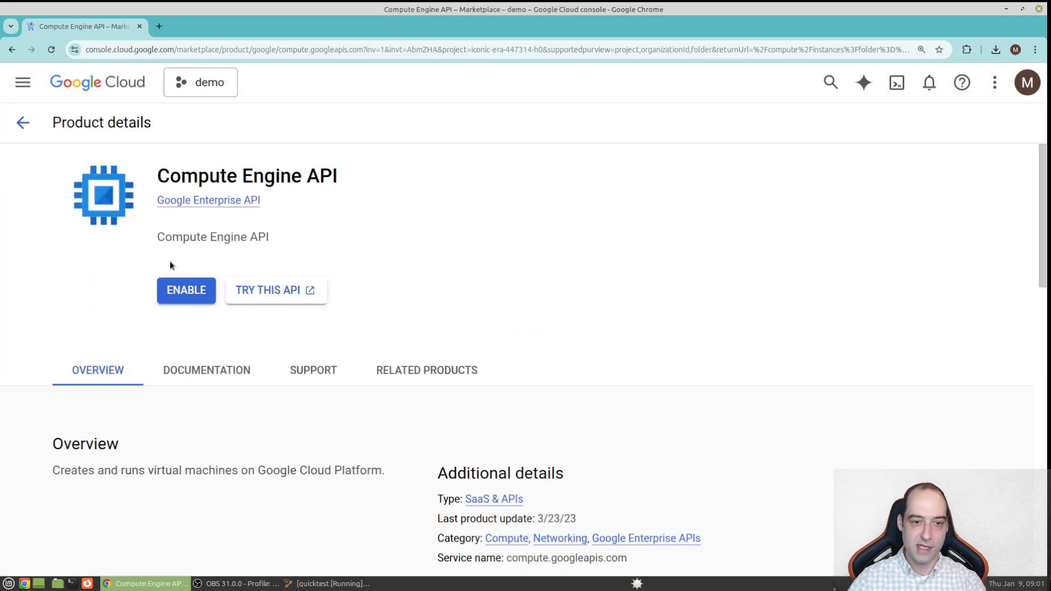
{"action": "left_click", "coordinate": [176, 292]}
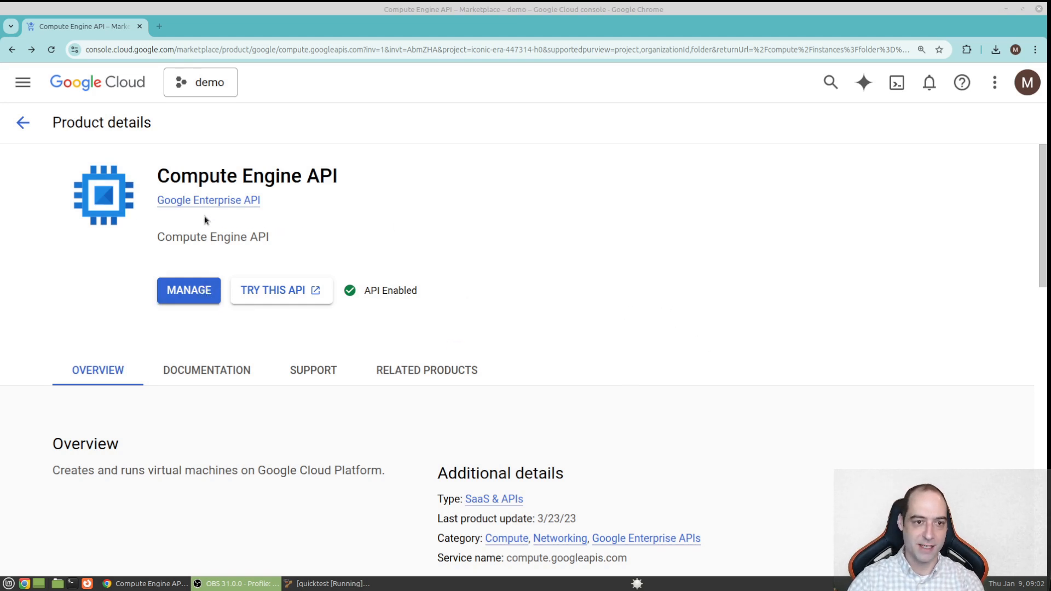
- Open the Compute Engine VM instances page and start creating a new instance
{"action": "left_click", "coordinate": [23, 82]}
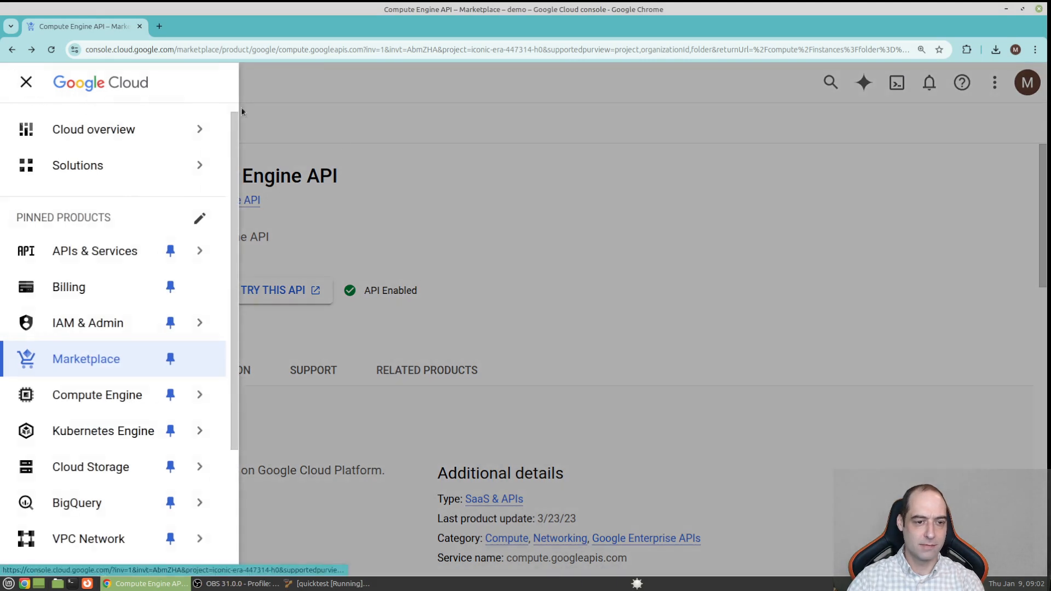
{"action": "mouse_move", "coordinate": [202, 394]}
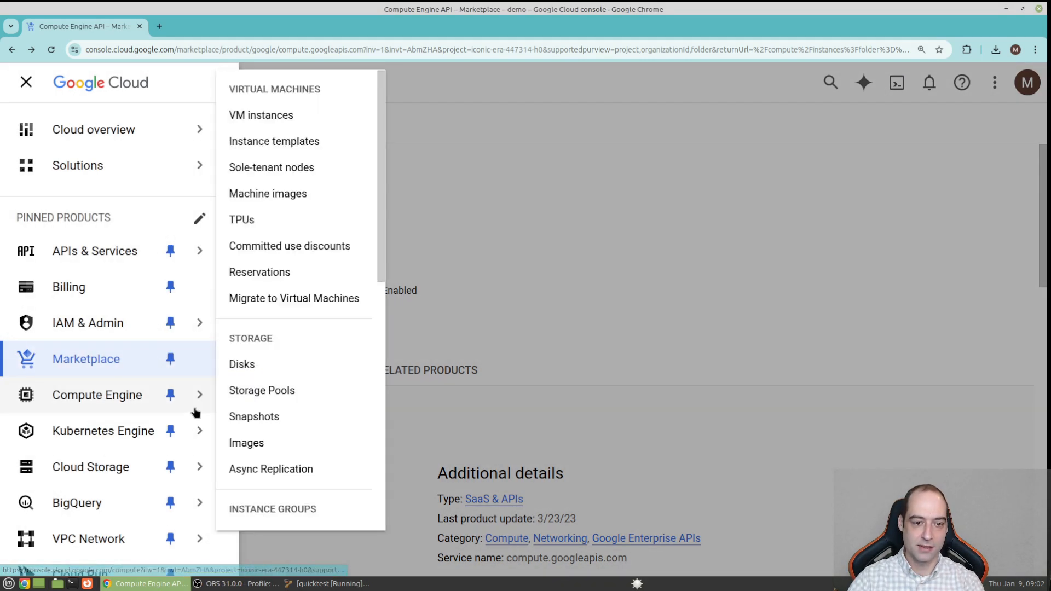
{"action": "left_click", "coordinate": [310, 119]}
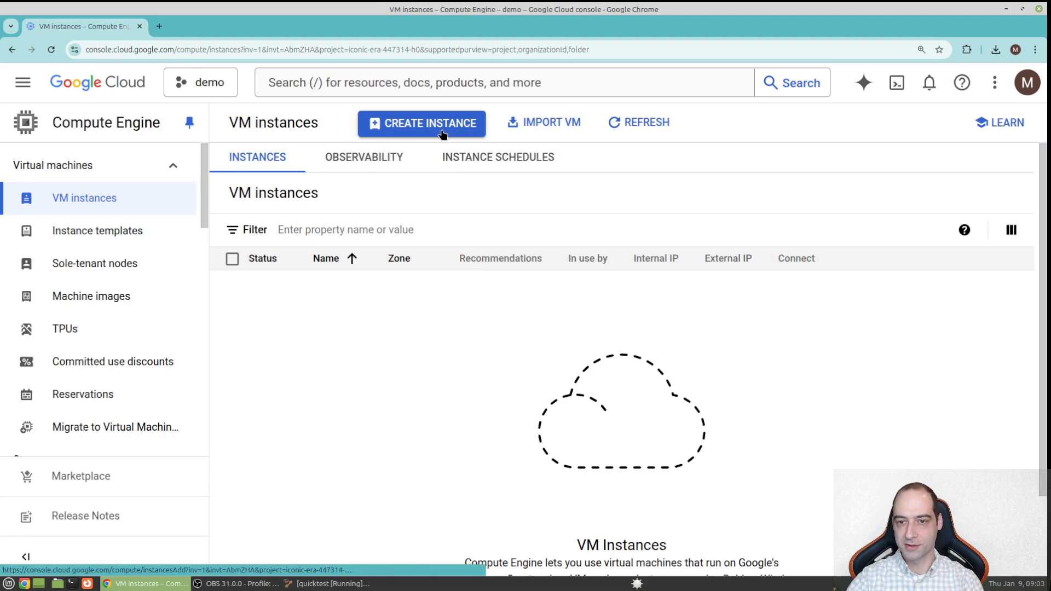
{"action": "left_click", "coordinate": [442, 134]}
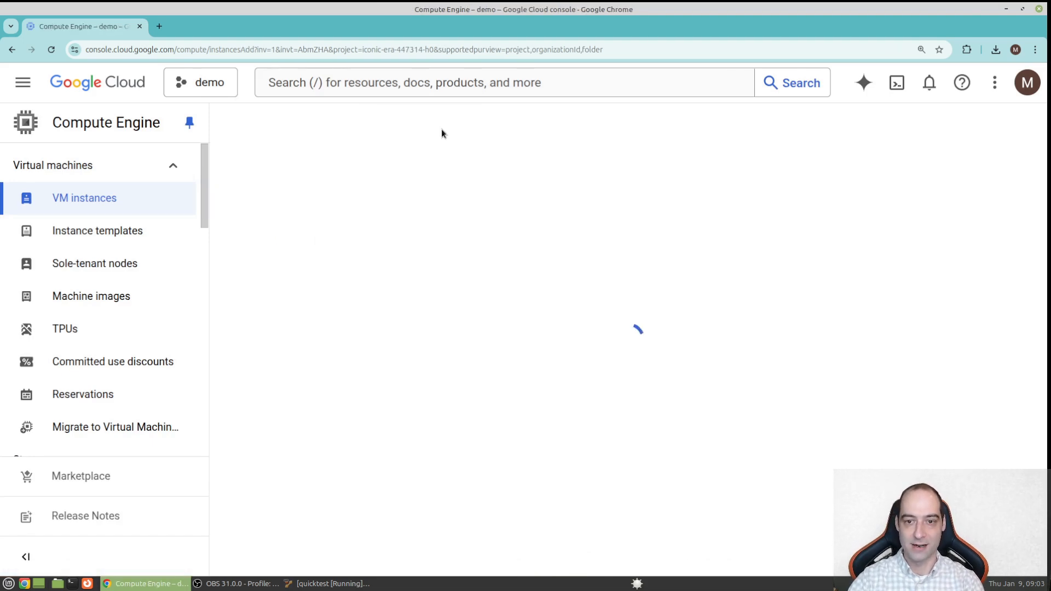
- Name the new VM instance demo-instance in the machine configuration
{"action": "left_click", "coordinate": [412, 211]}
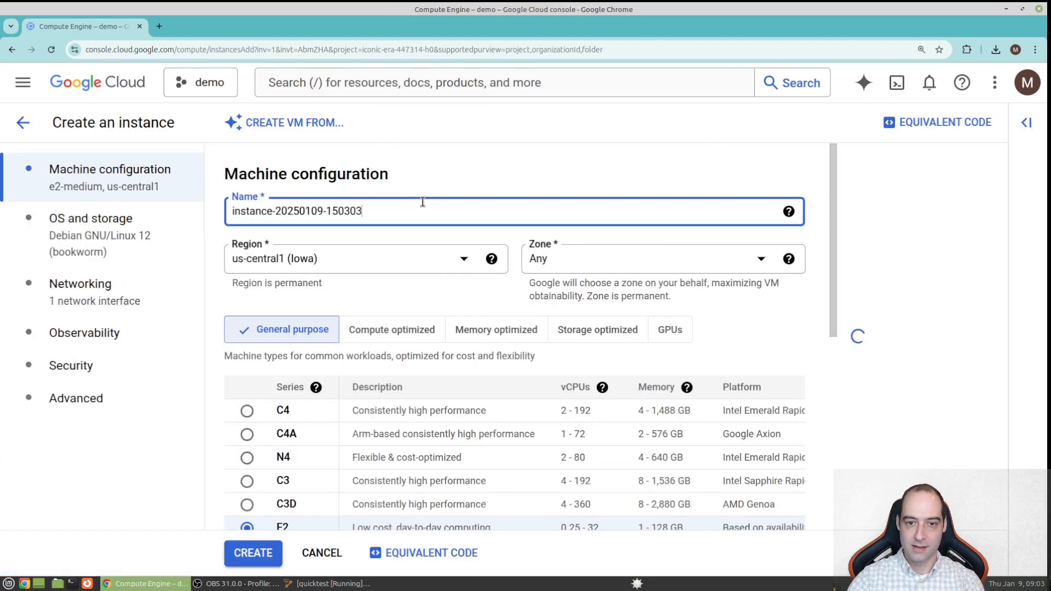
{"action": "scroll", "coordinate": [436, 162], "scroll_direction": "down", "scroll_amount": 1}
{"action": "scroll", "coordinate": [403, 175], "scroll_direction": "up", "scroll_amount": 1}
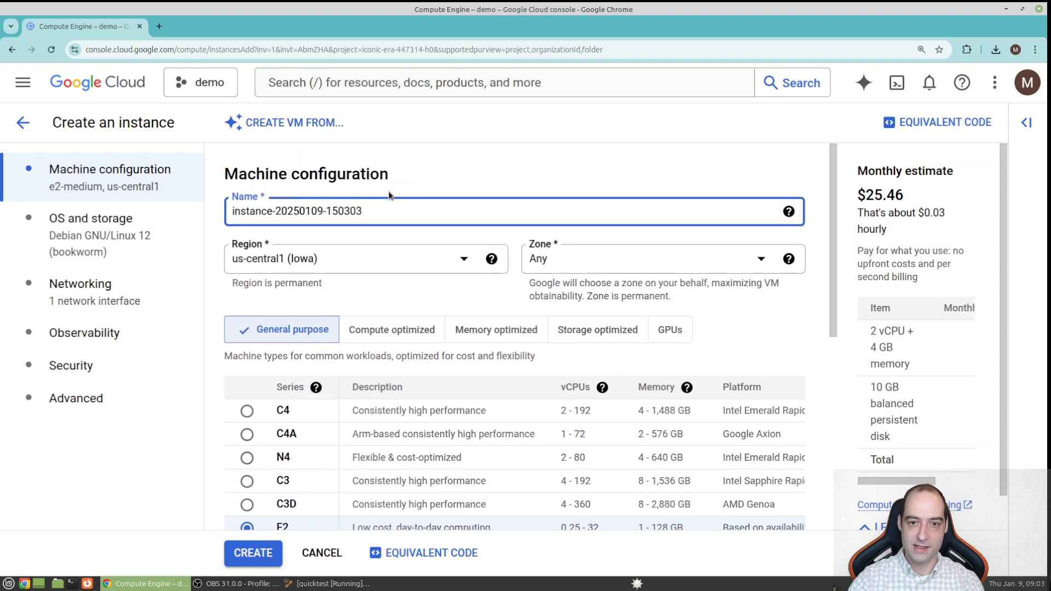
{"action": "left_click_drag", "start_coordinate": [390, 209], "coordinate": [219, 216]}
{"action": "type", "text": "d"}
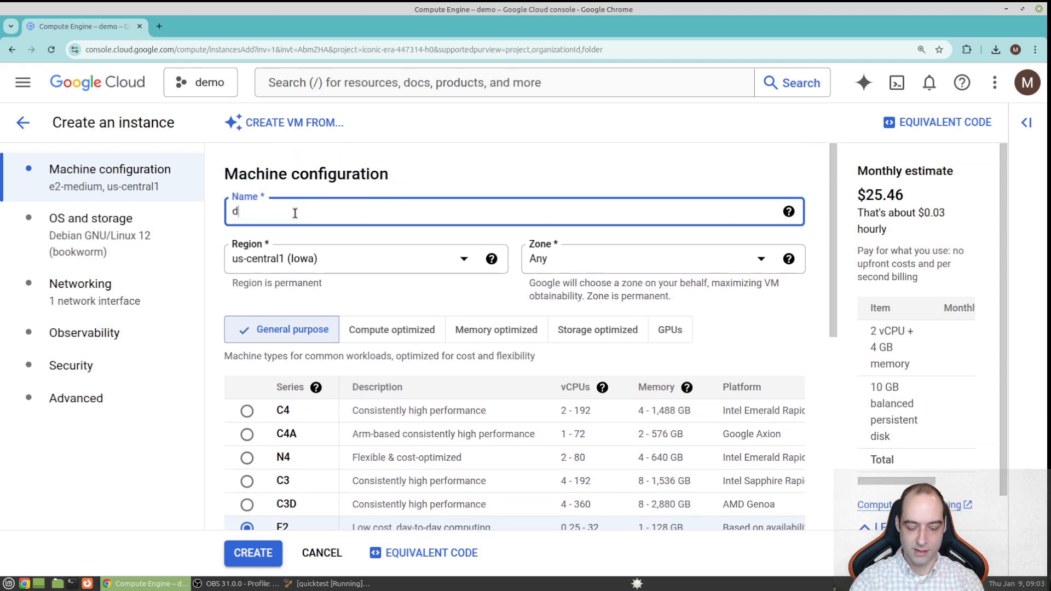
{"action": "type", "text": "emo-instance"}
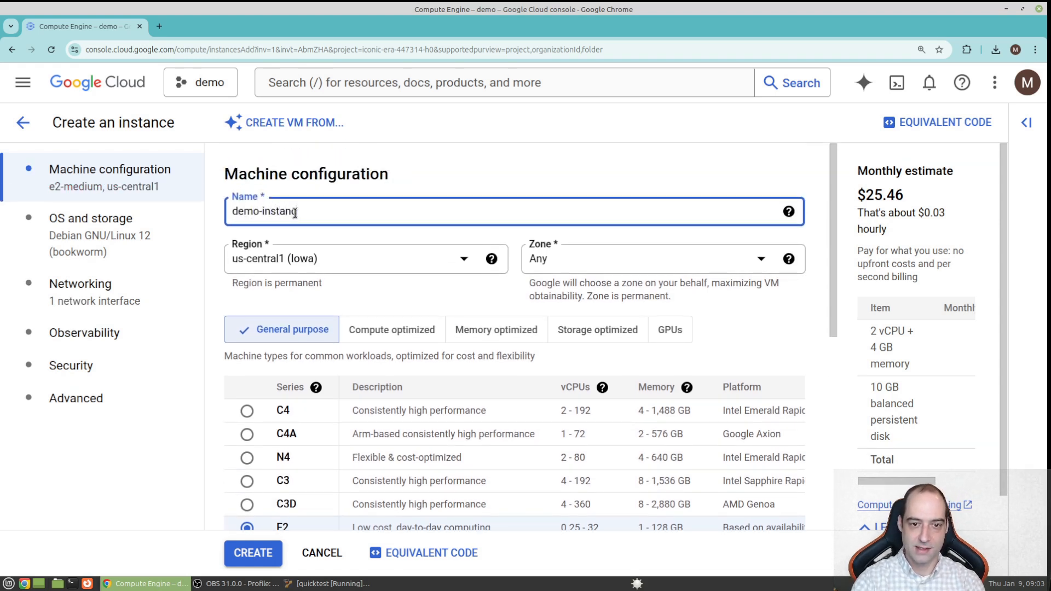
{"action": "left_click", "coordinate": [532, 177]}
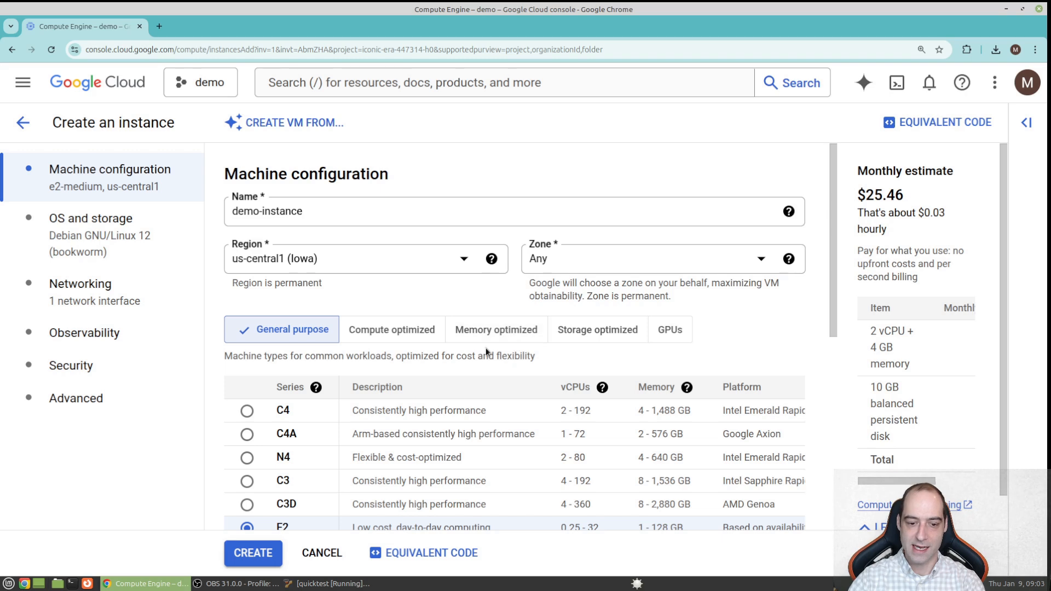
- Compare the shared-core and standard E2 presets and set the machine type to e2-standard-2
{"action": "scroll", "coordinate": [485, 350], "scroll_direction": "down", "scroll_amount": 2}
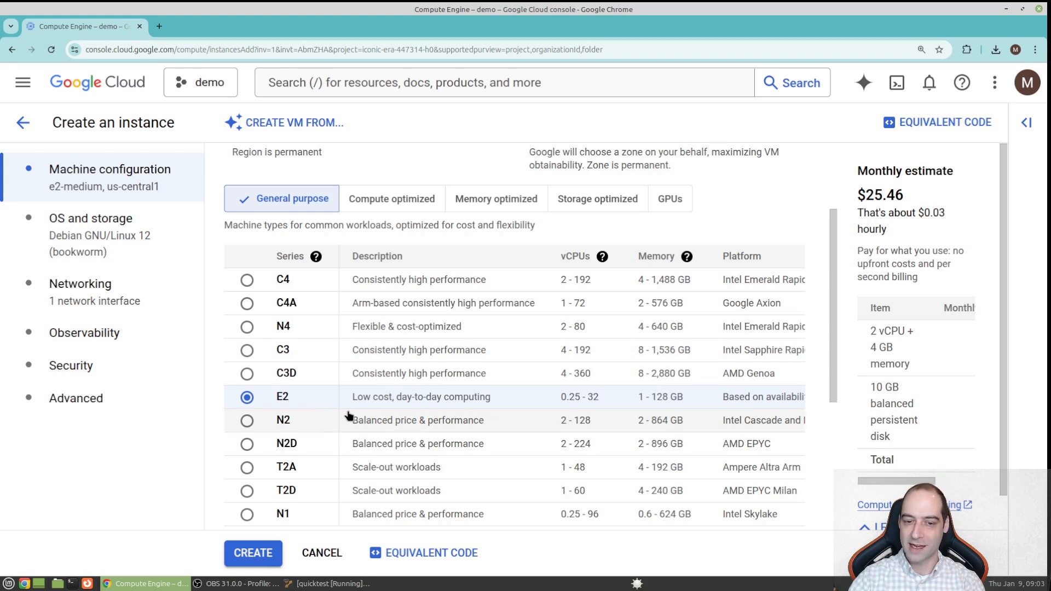
{"action": "scroll", "coordinate": [368, 410], "scroll_direction": "down", "scroll_amount": 3}
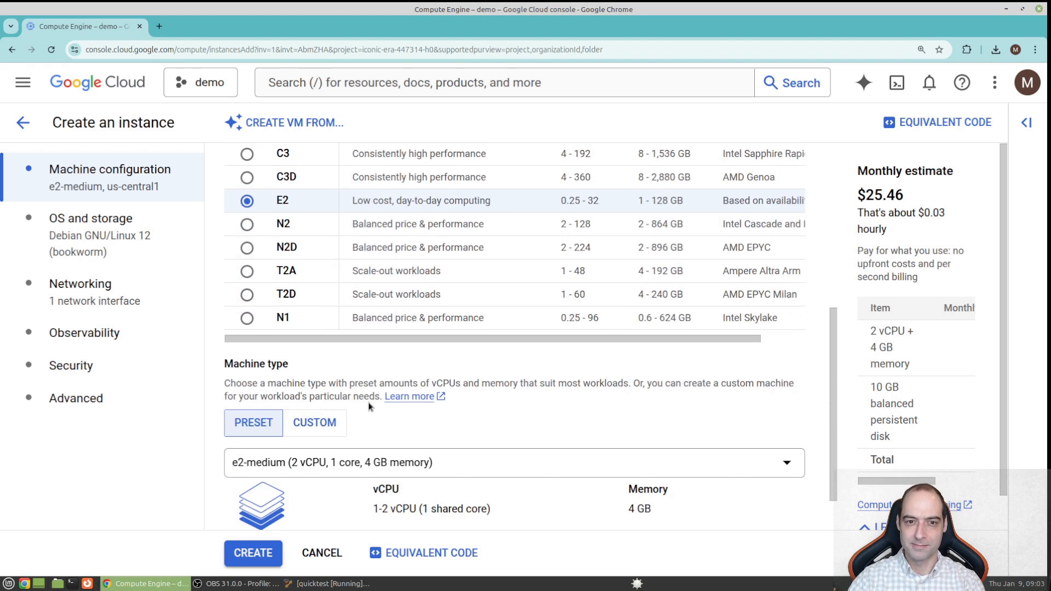
{"action": "scroll", "coordinate": [368, 406], "scroll_direction": "down", "scroll_amount": 1}
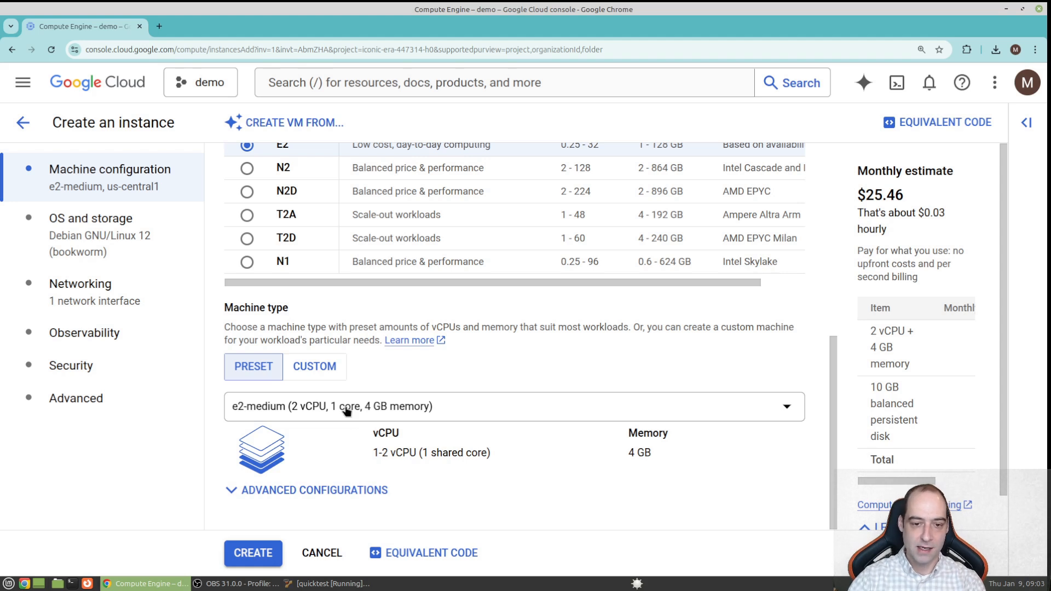
{"action": "left_click", "coordinate": [374, 409]}
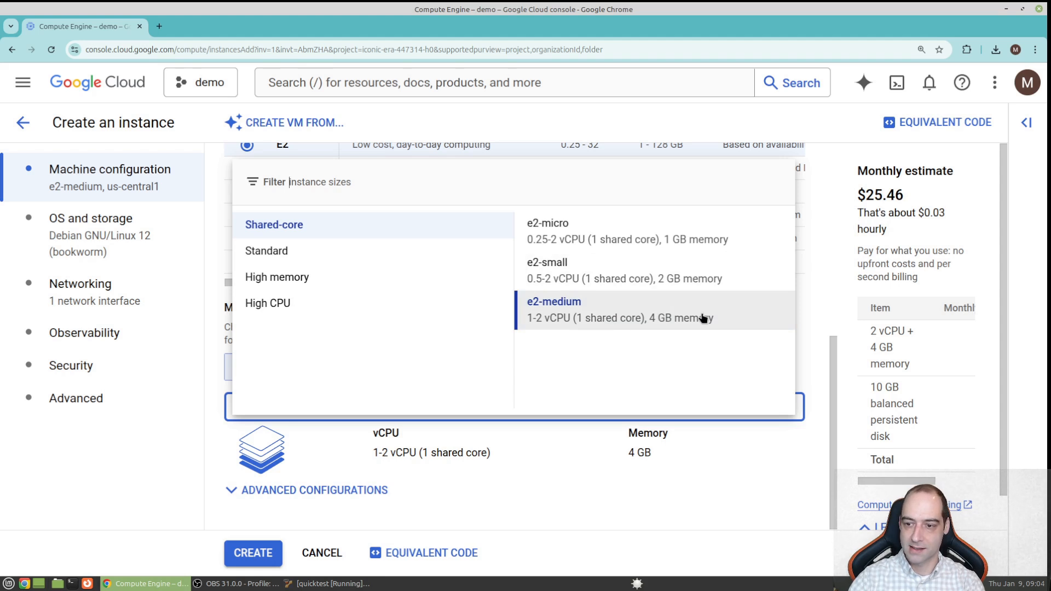
{"action": "left_click", "coordinate": [362, 259]}
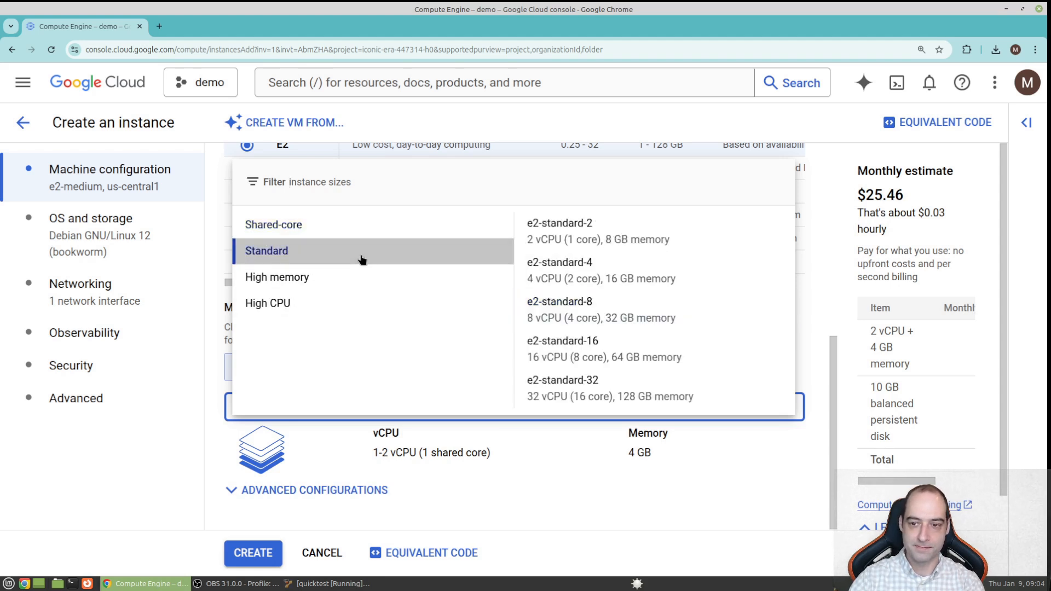
{"action": "left_click", "coordinate": [359, 233]}
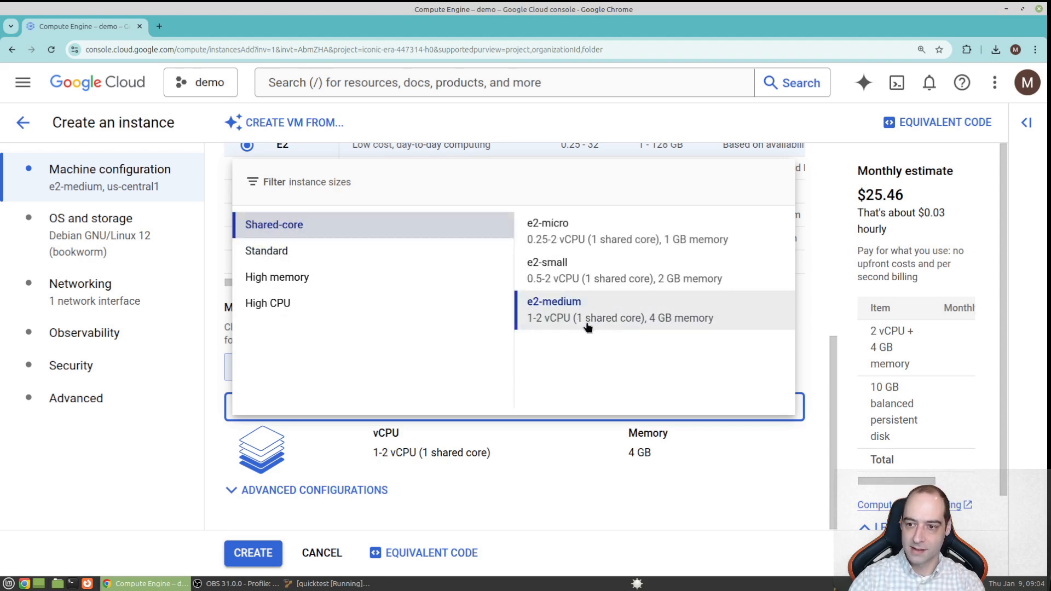
{"action": "left_click", "coordinate": [357, 259]}
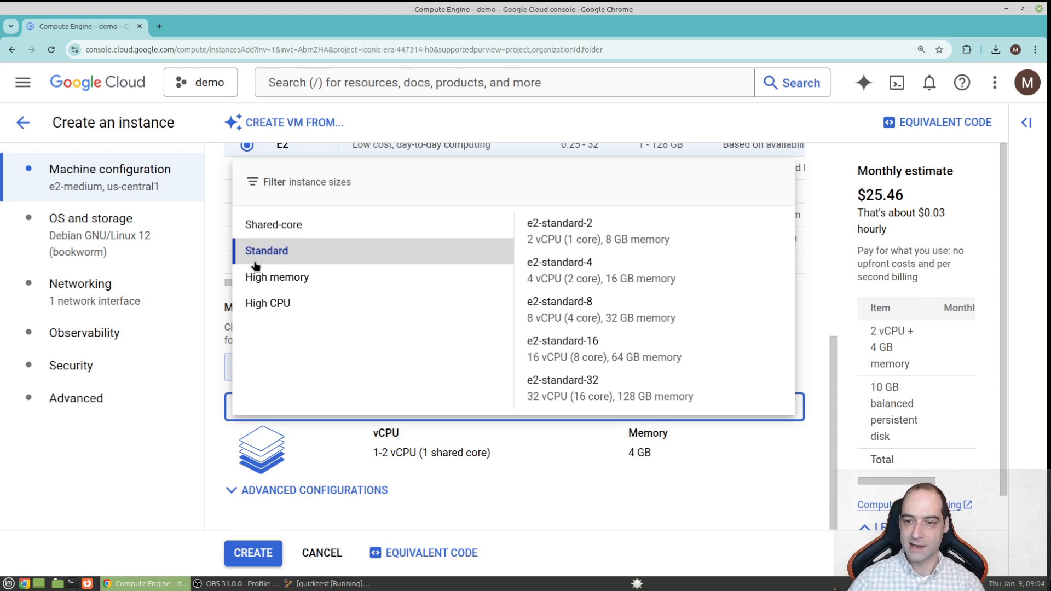
{"action": "left_click", "coordinate": [572, 239]}
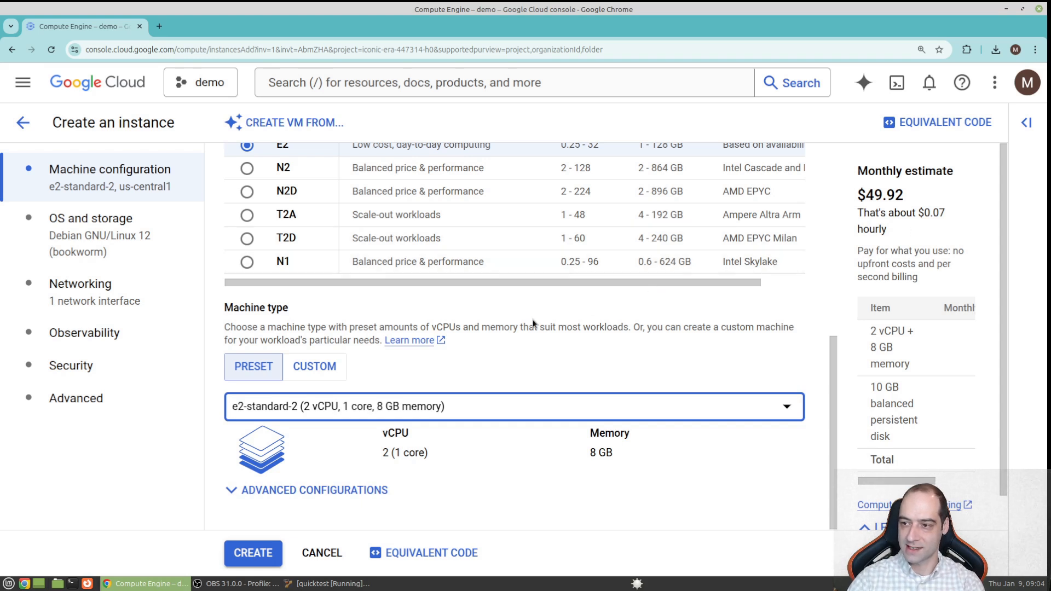
- Examine the advanced machine configurations, including the vCPUs to core ratio and visible core count options, and collapse them again
{"action": "left_click", "coordinate": [288, 494]}
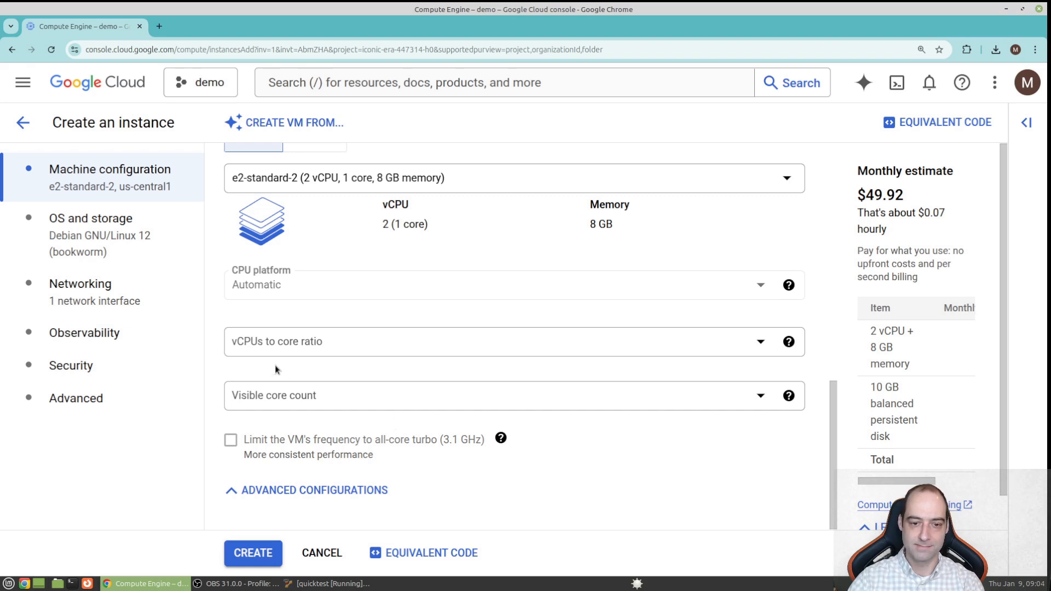
{"action": "left_click", "coordinate": [314, 350]}
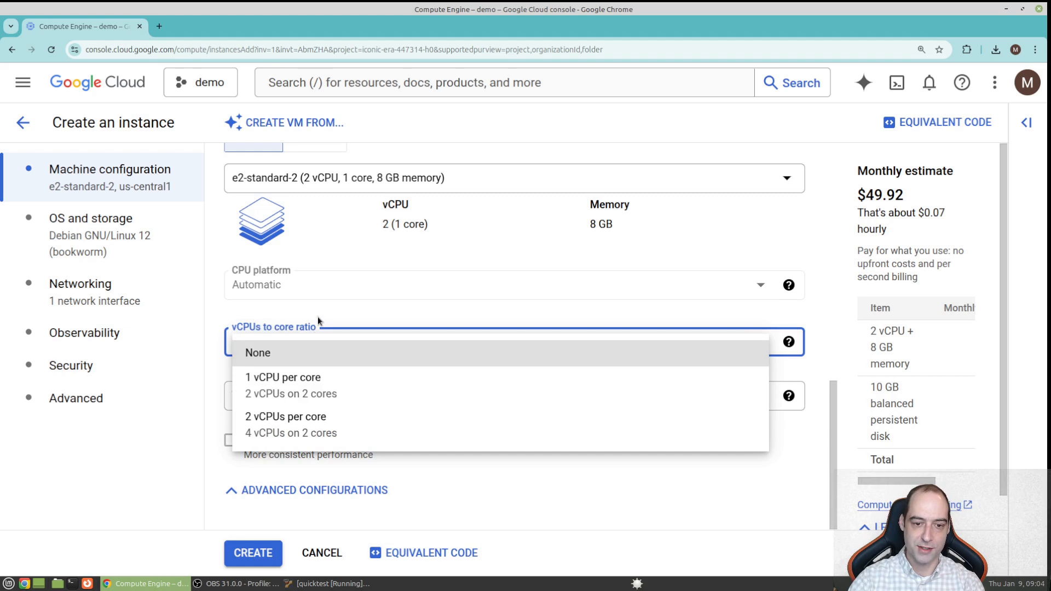
{"action": "left_click", "coordinate": [371, 310]}
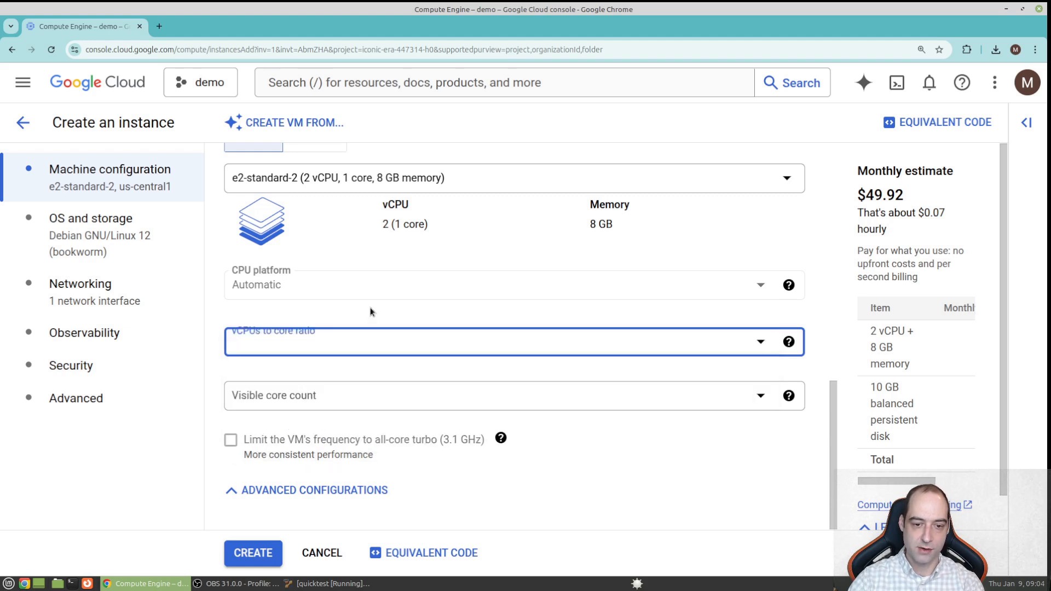
{"action": "left_click", "coordinate": [357, 407]}
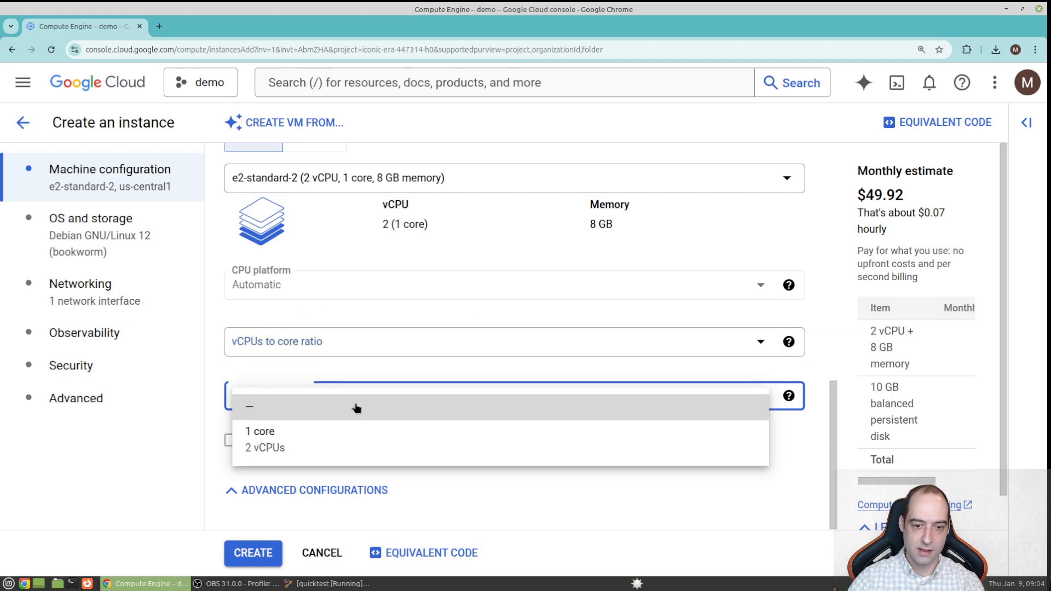
{"action": "left_click", "coordinate": [403, 362]}
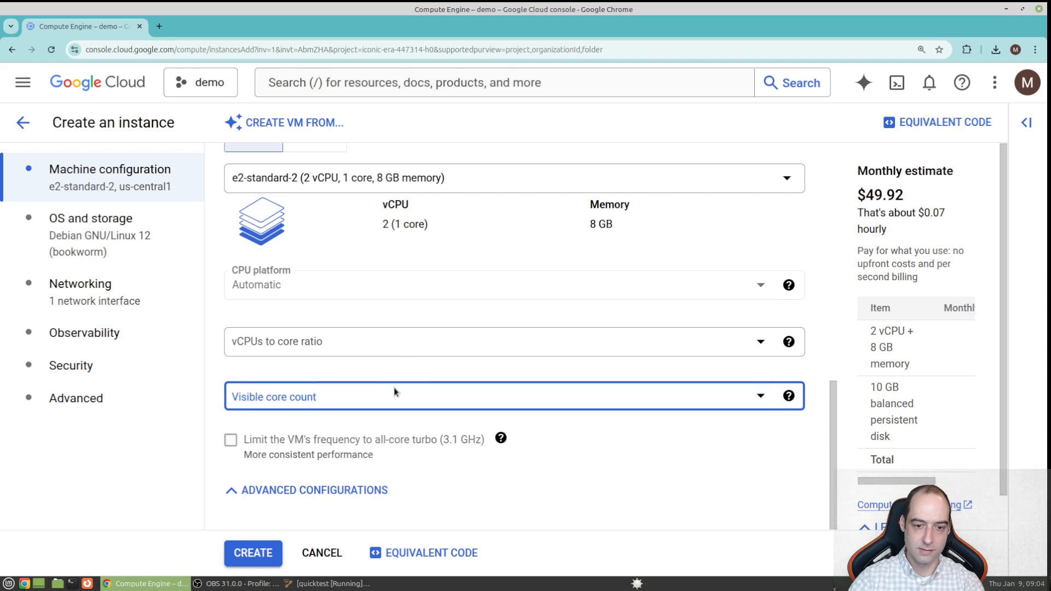
{"action": "mouse_move", "coordinate": [296, 459]}
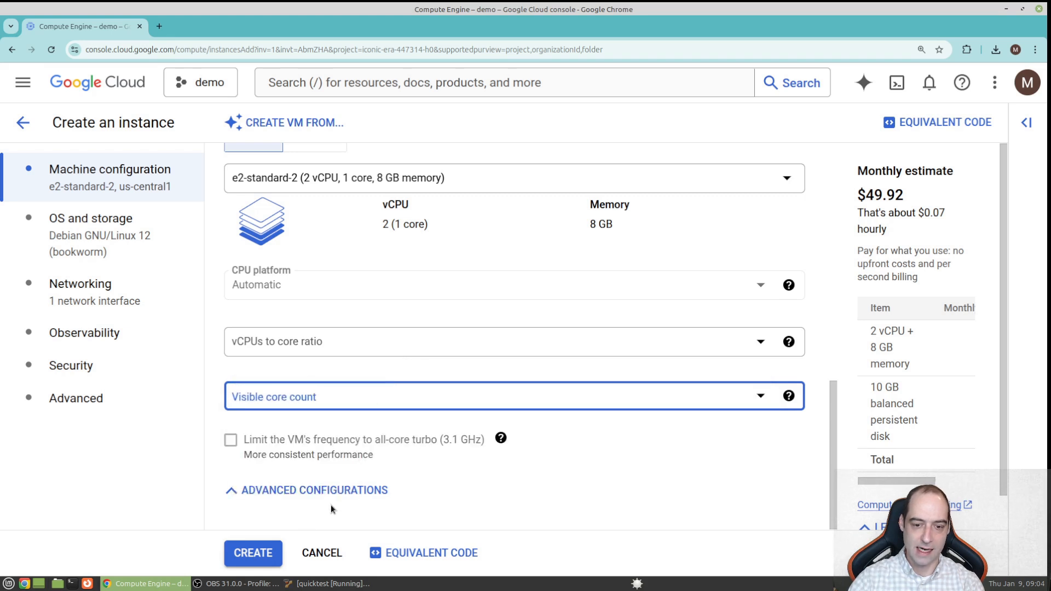
{"action": "left_click", "coordinate": [336, 493]}
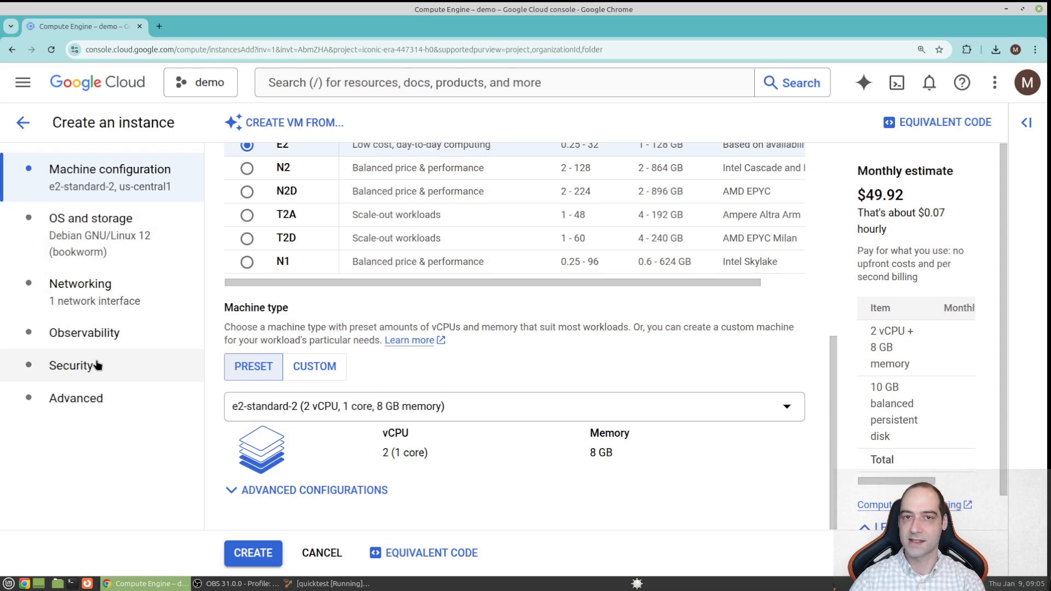
- Open the boot disk settings of the instance and set the operating system to Ubuntu
{"action": "left_click", "coordinate": [111, 239]}
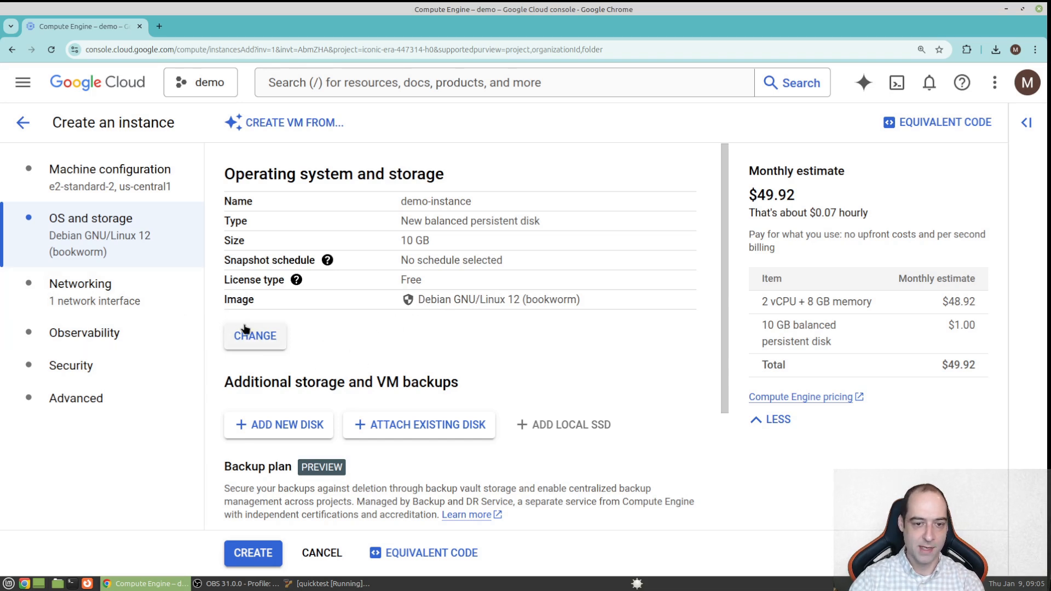
{"action": "left_click", "coordinate": [278, 336]}
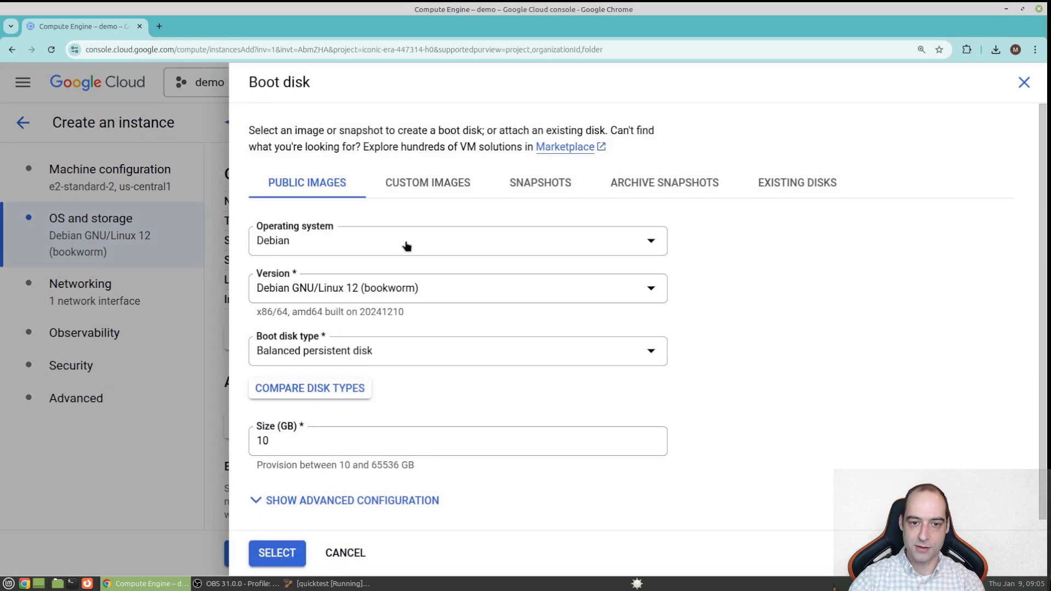
{"action": "left_click", "coordinate": [405, 246]}
{"action": "scroll", "coordinate": [362, 383], "scroll_direction": "down", "scroll_amount": 3}
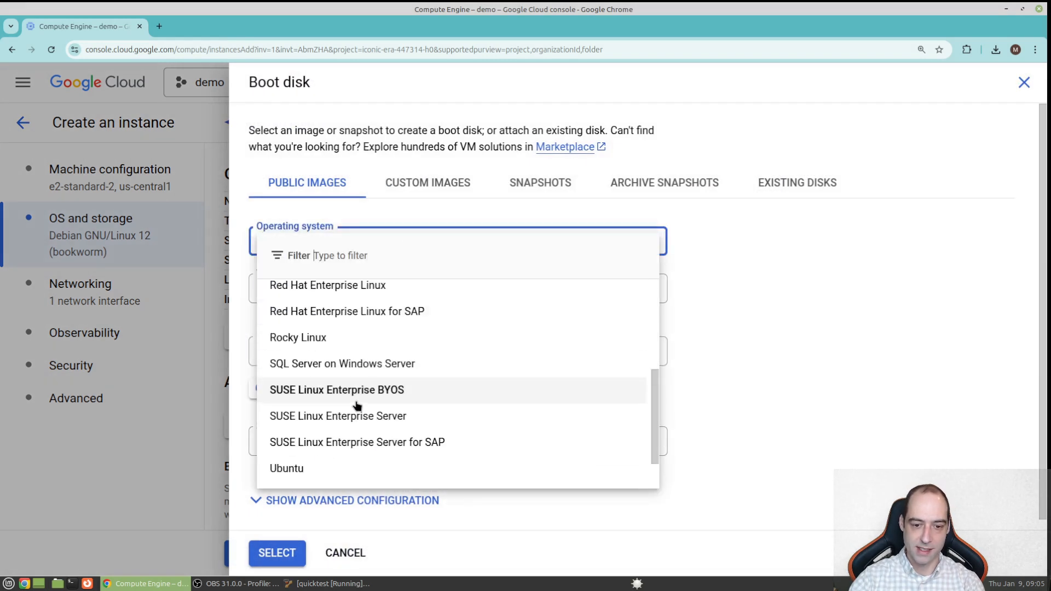
{"action": "left_click", "coordinate": [325, 470]}
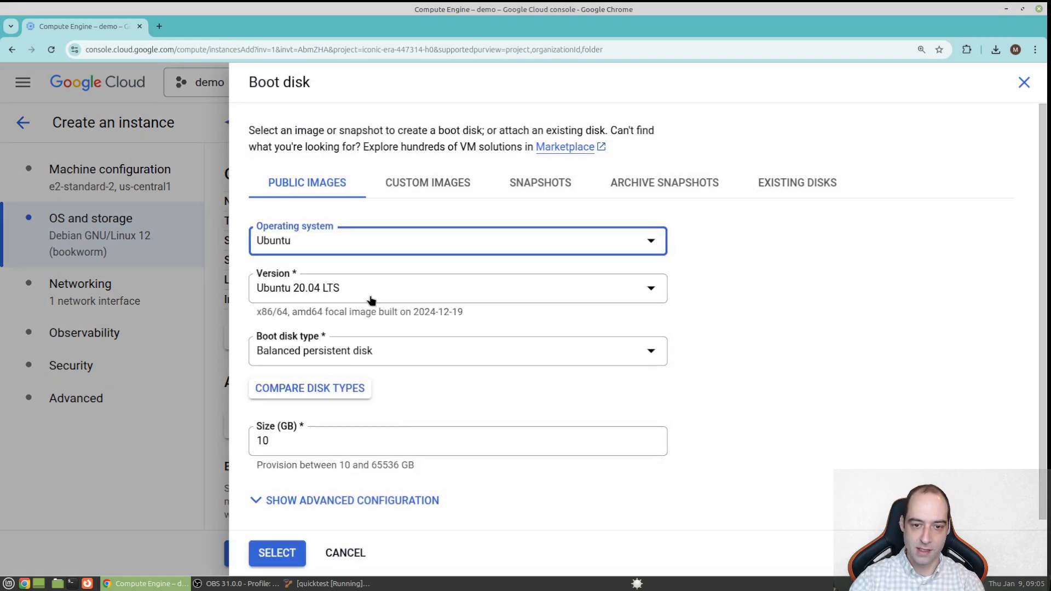
- Look through the available Ubuntu versions and choose Ubuntu 22.04 LTS for x86/64 as the boot disk image
{"action": "left_click", "coordinate": [371, 300]}
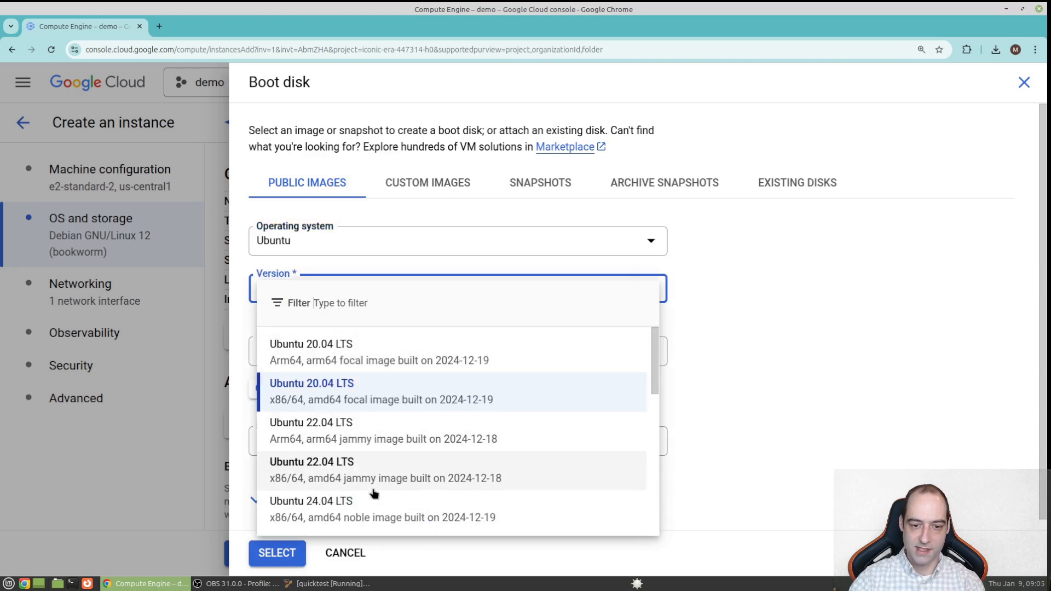
{"action": "scroll", "coordinate": [374, 492], "scroll_direction": "down", "scroll_amount": 3}
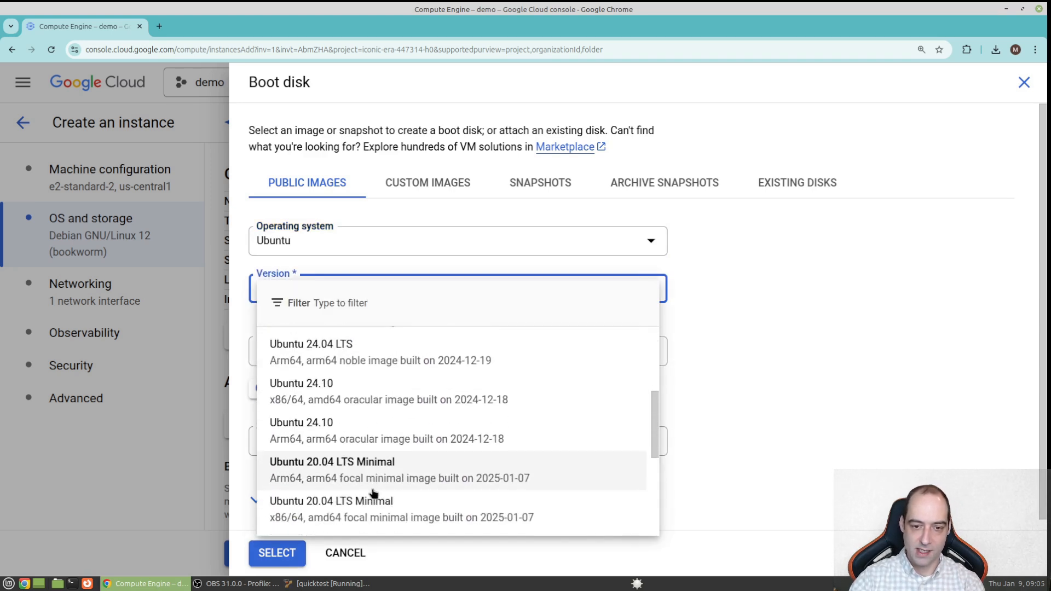
{"action": "scroll", "coordinate": [374, 492], "scroll_direction": "up", "scroll_amount": 2}
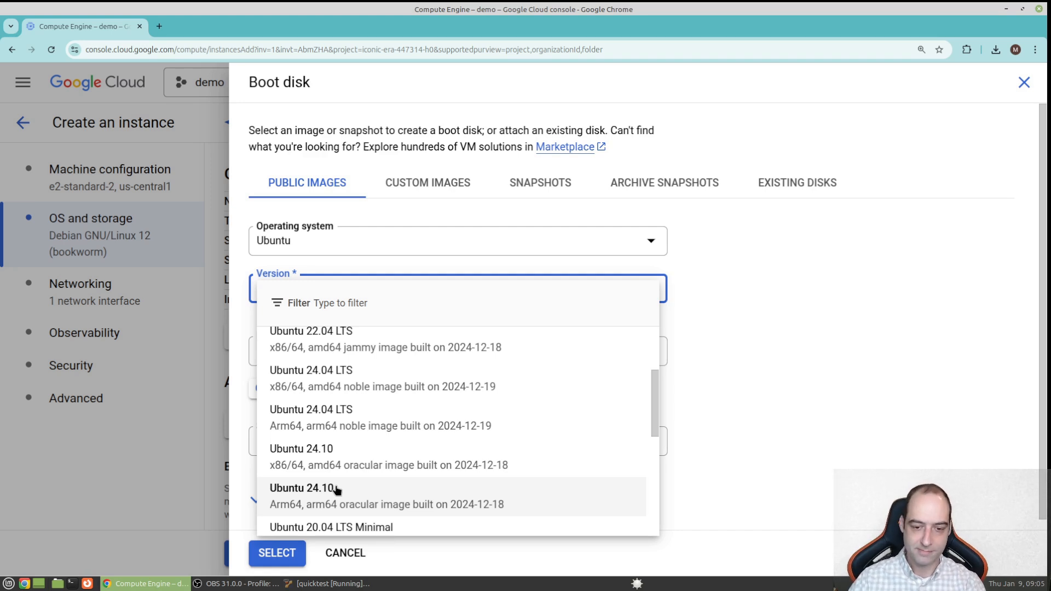
{"action": "scroll", "coordinate": [424, 453], "scroll_direction": "down", "scroll_amount": 4}
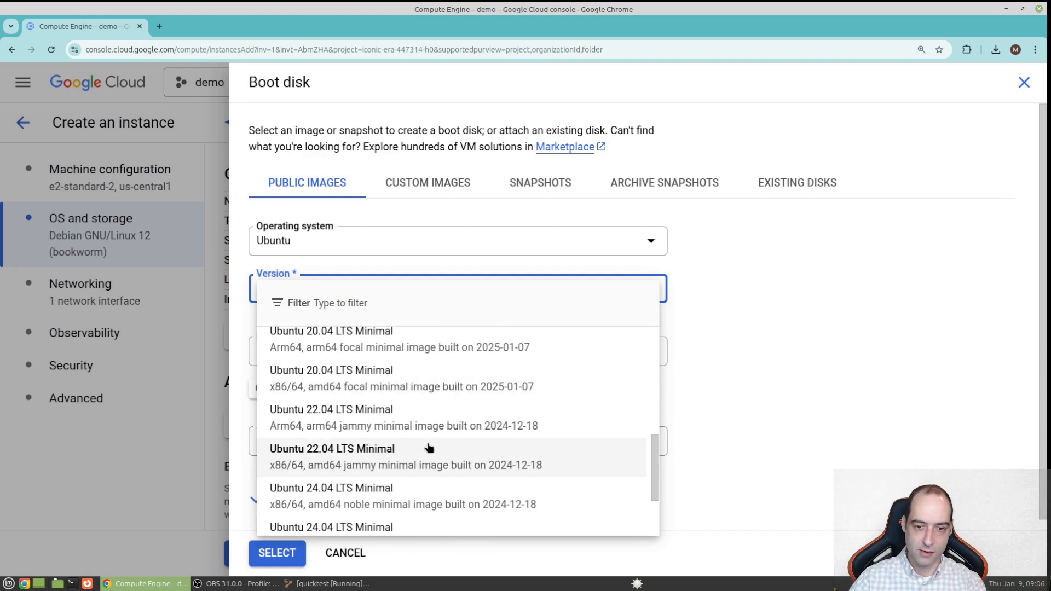
{"action": "scroll", "coordinate": [416, 446], "scroll_direction": "up", "scroll_amount": 3}
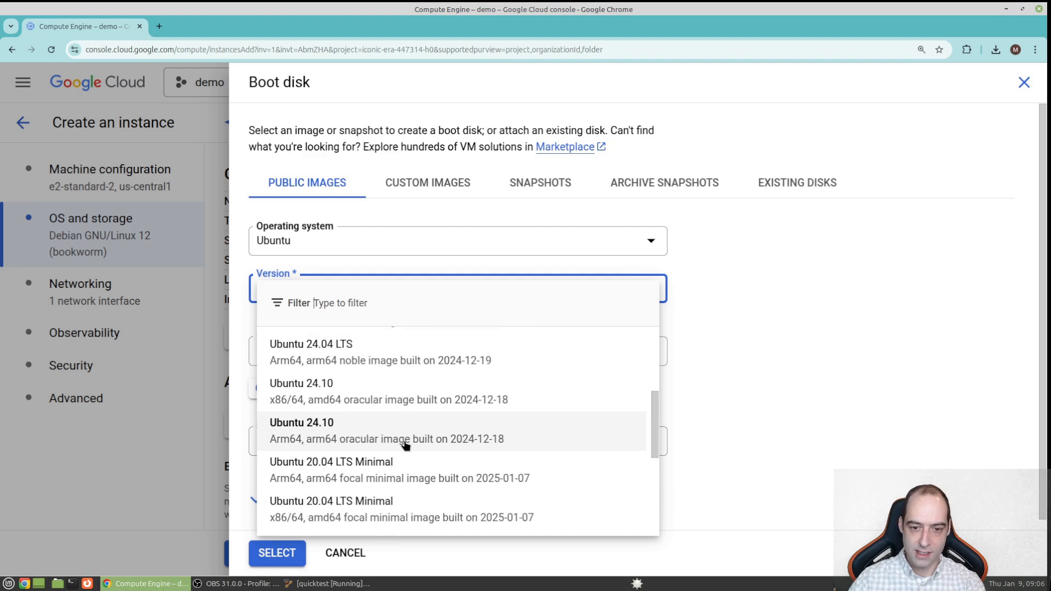
{"action": "scroll", "coordinate": [406, 444], "scroll_direction": "up", "scroll_amount": 3}
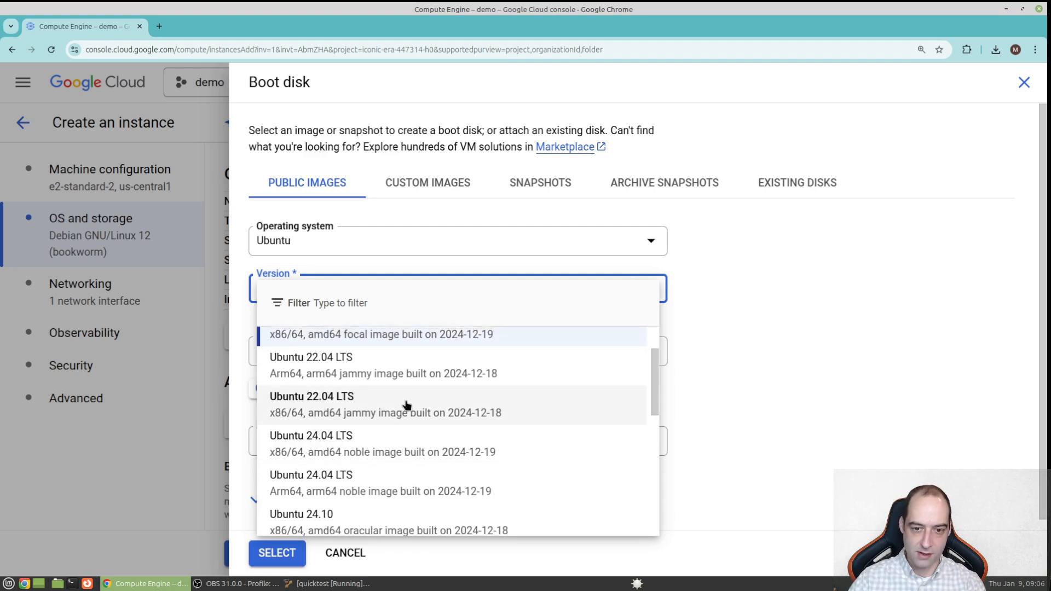
{"action": "scroll", "coordinate": [405, 405], "scroll_direction": "up", "scroll_amount": 2}
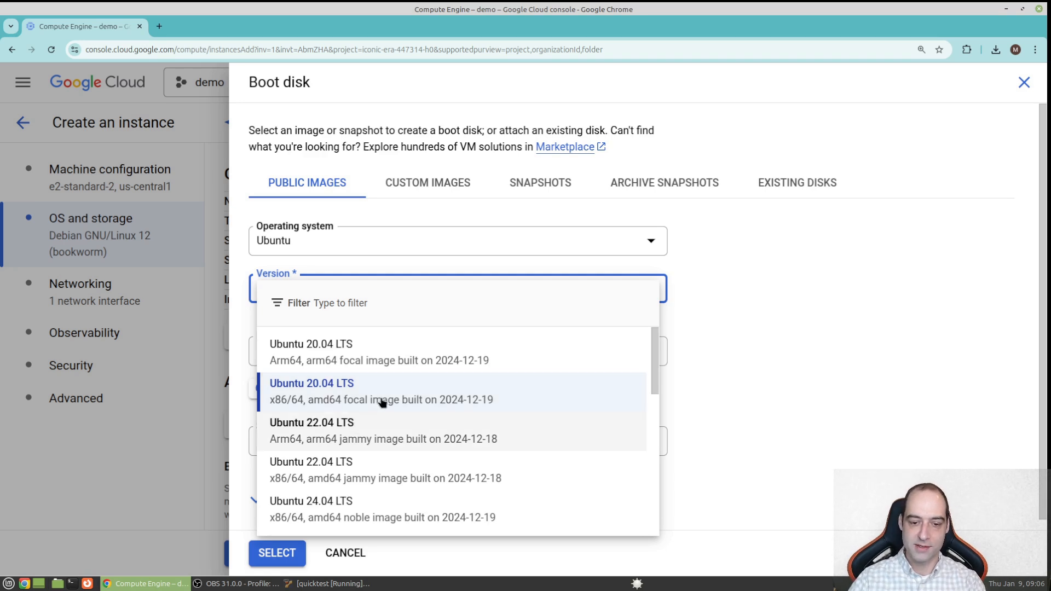
{"action": "scroll", "coordinate": [414, 425], "scroll_direction": "down", "scroll_amount": 1}
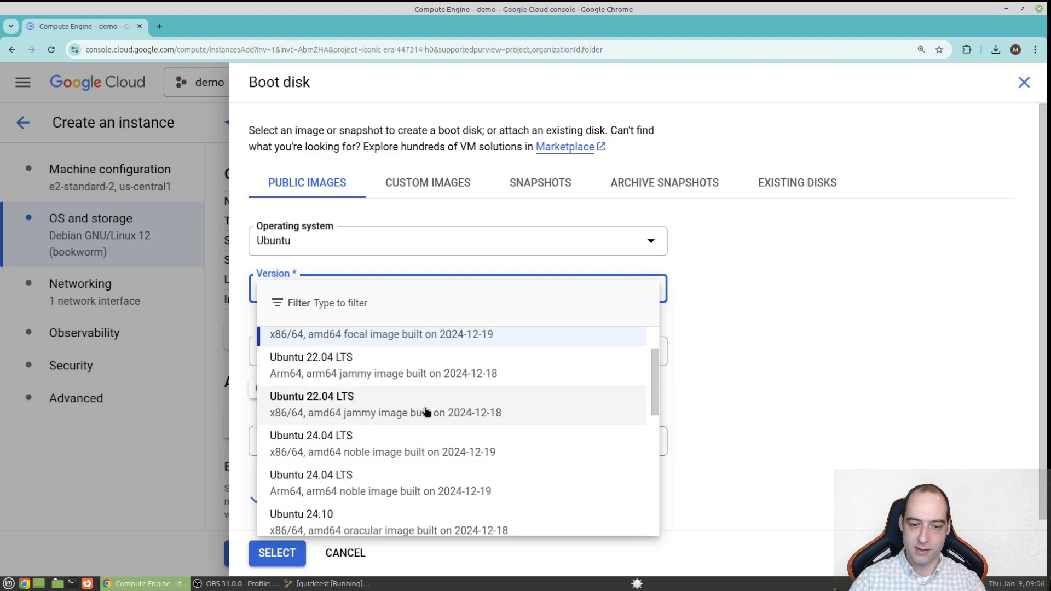
{"action": "left_click", "coordinate": [447, 402]}
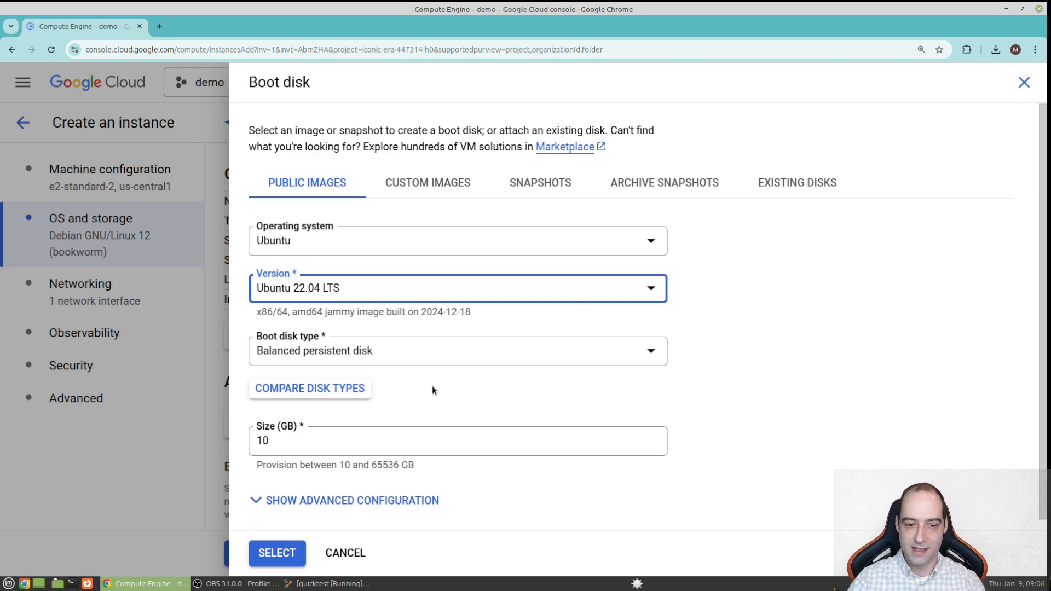
- Review the advanced boot disk options for deletion rule, encryption, snapshot schedule and device name, and apply the boot disk selection
{"action": "scroll", "coordinate": [431, 387], "scroll_direction": "down", "scroll_amount": 2}
{"action": "left_click", "coordinate": [355, 493]}
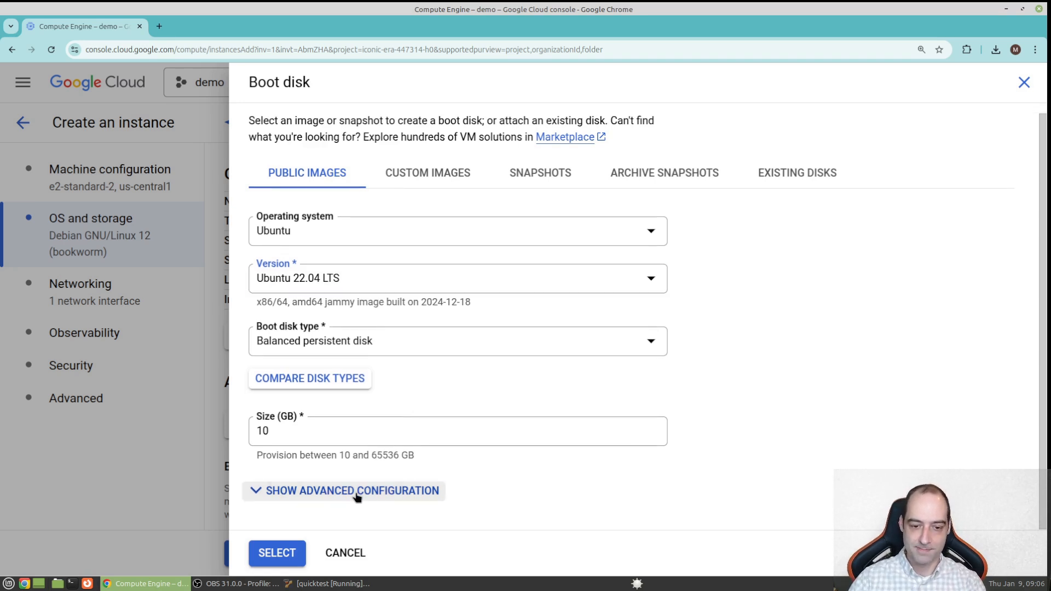
{"action": "scroll", "coordinate": [494, 403], "scroll_direction": "down", "scroll_amount": 7}
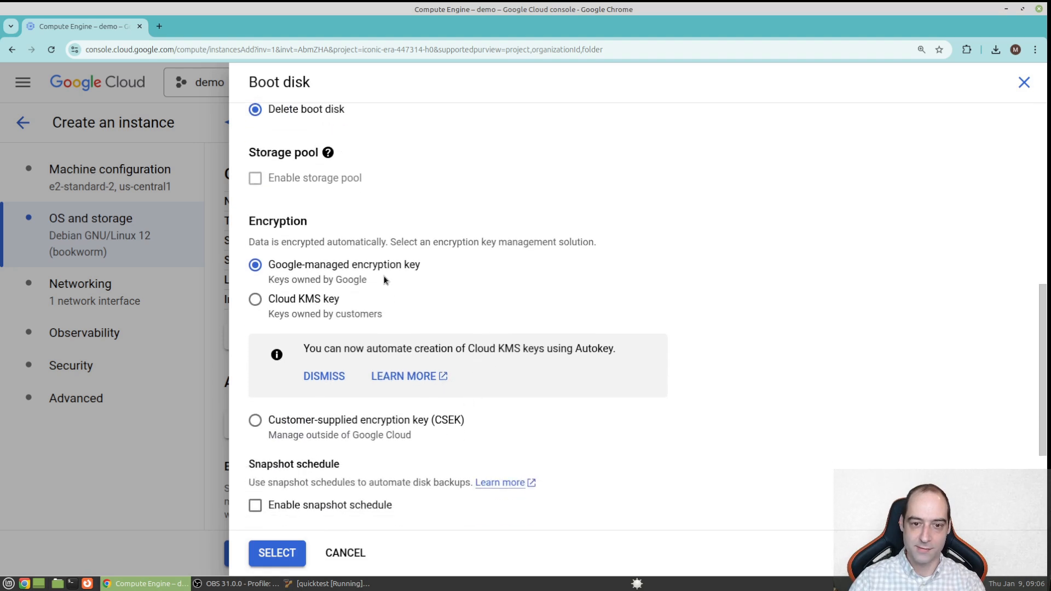
{"action": "scroll", "coordinate": [407, 295], "scroll_direction": "up", "scroll_amount": 1}
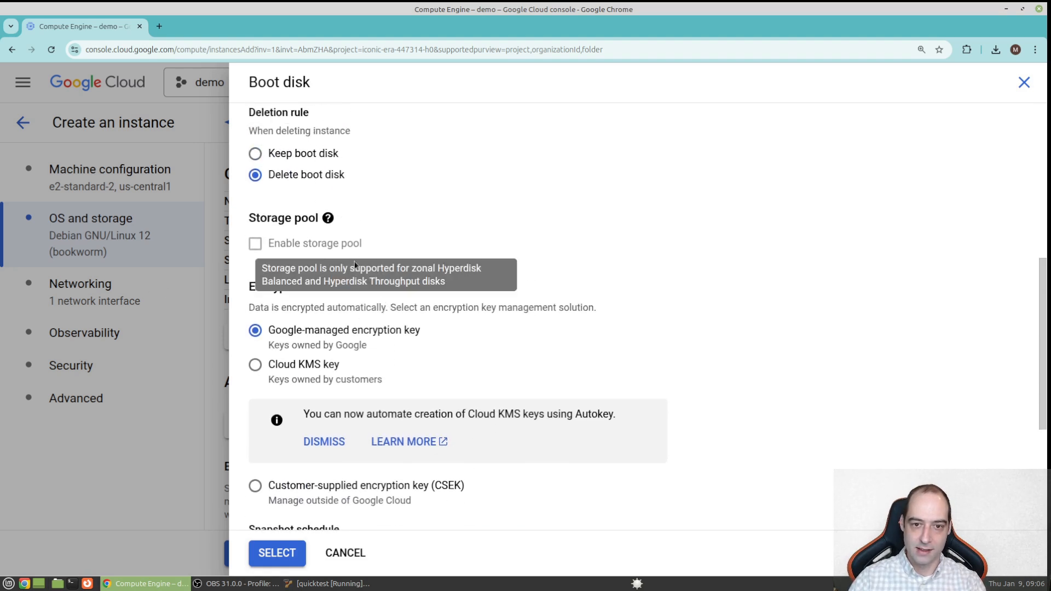
{"action": "scroll", "coordinate": [419, 255], "scroll_direction": "up", "scroll_amount": 3}
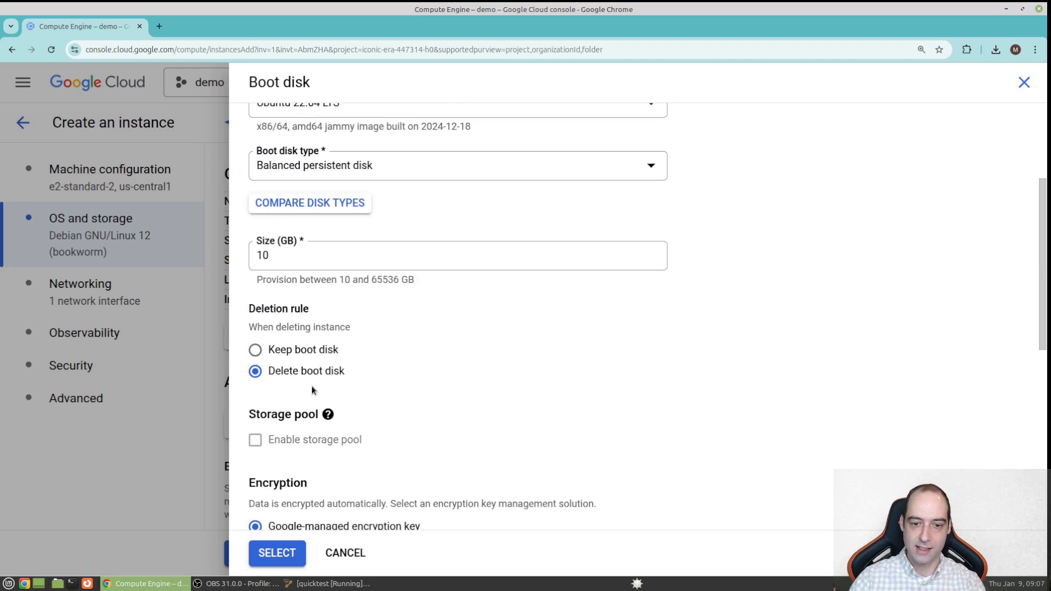
{"action": "scroll", "coordinate": [353, 396], "scroll_direction": "down", "scroll_amount": 2}
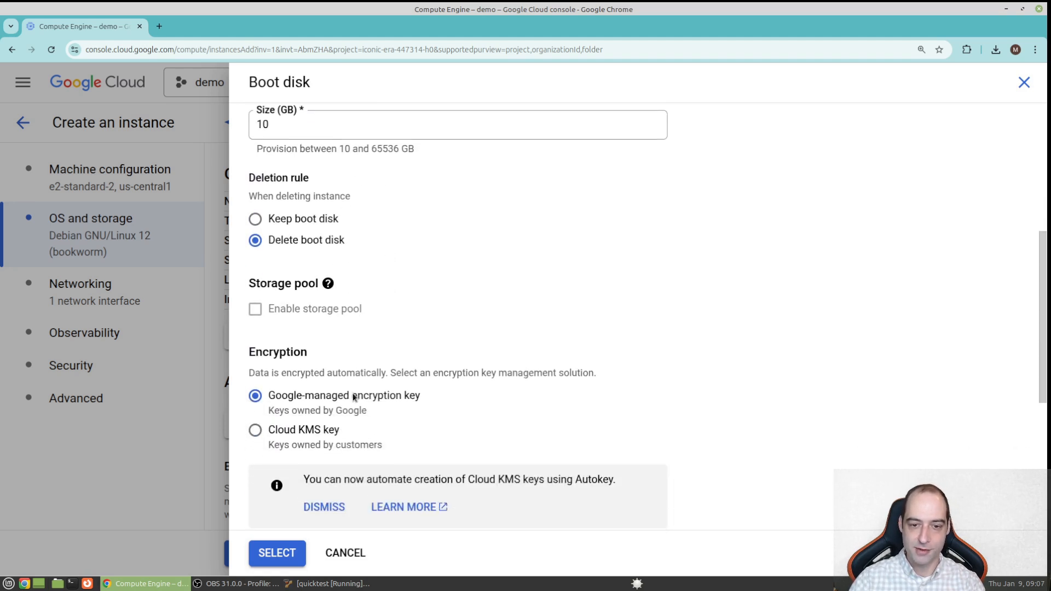
{"action": "scroll", "coordinate": [353, 396], "scroll_direction": "down", "scroll_amount": 1}
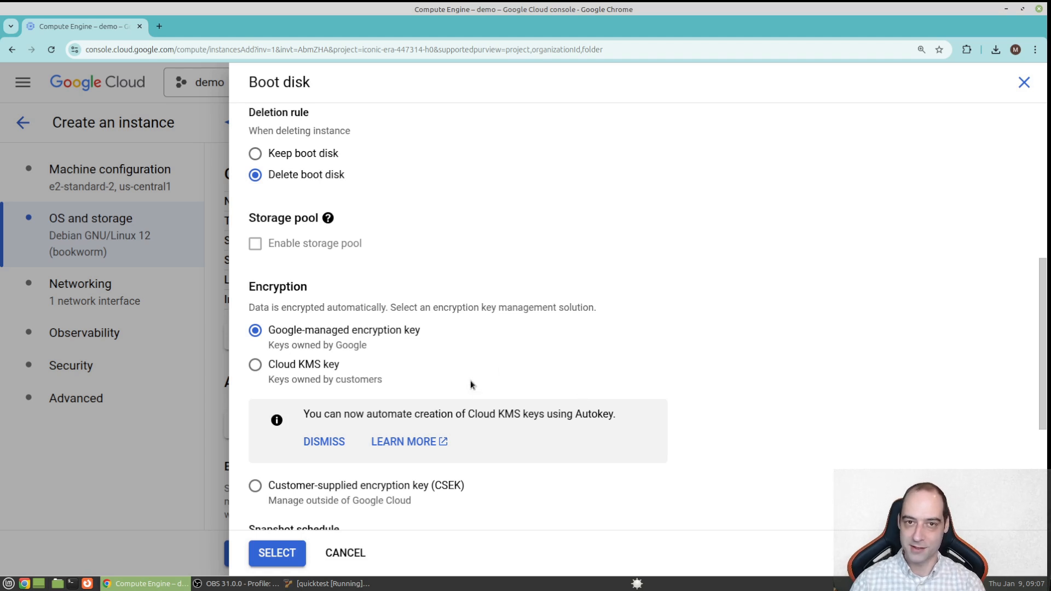
{"action": "scroll", "coordinate": [432, 375], "scroll_direction": "down", "scroll_amount": 3}
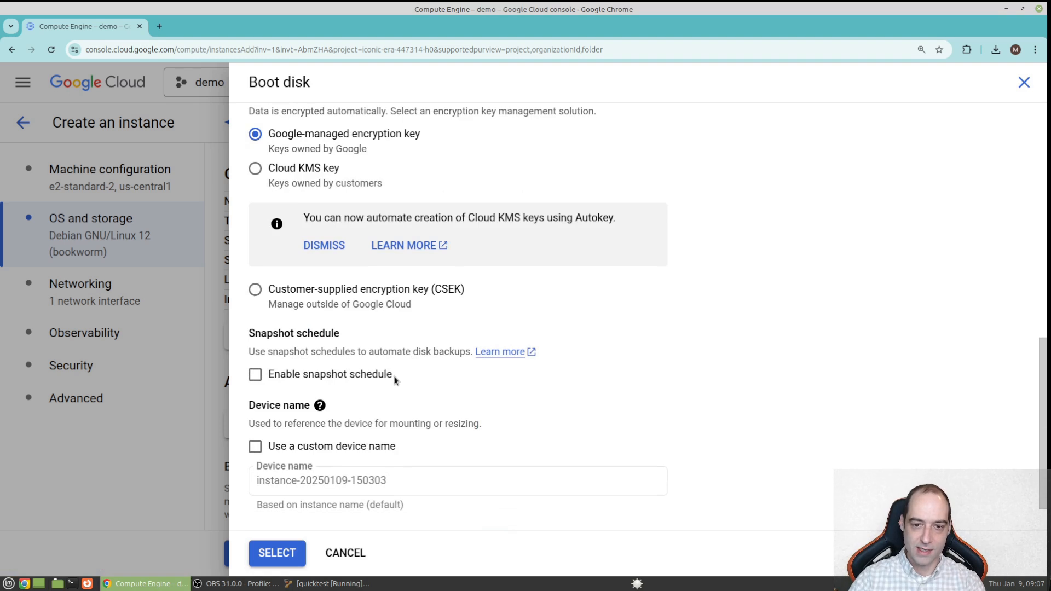
{"action": "scroll", "coordinate": [392, 377], "scroll_direction": "down", "scroll_amount": 1}
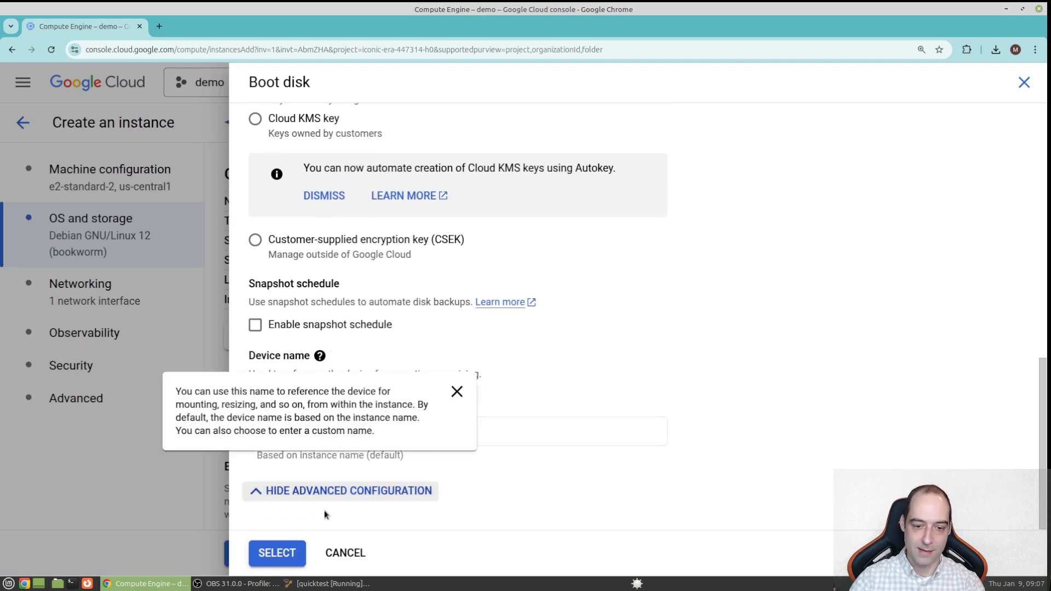
{"action": "left_click", "coordinate": [277, 553]}
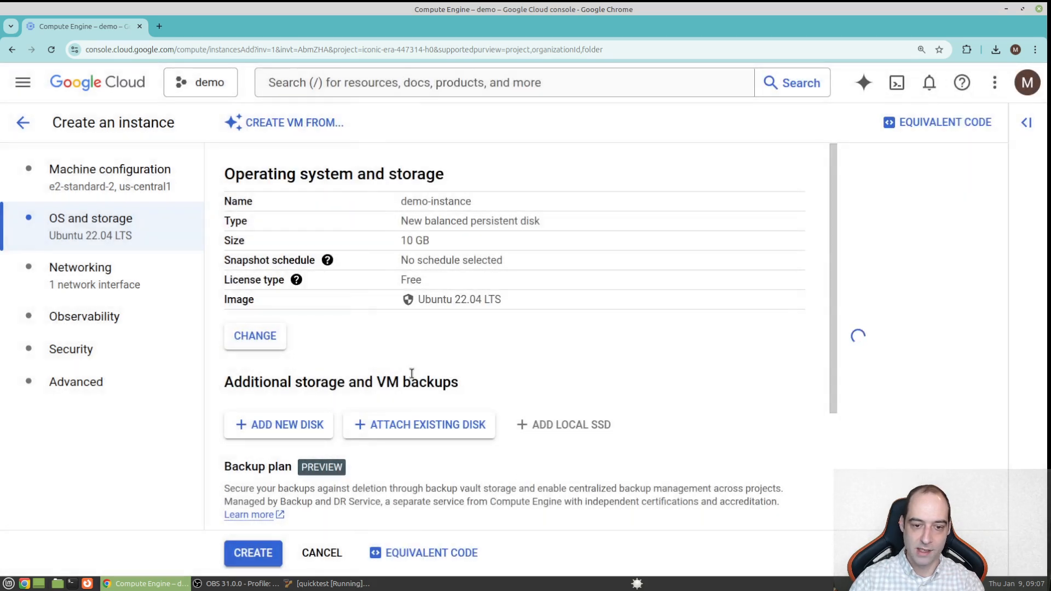
- Examine the additional storage options and the backup plan setting for the instance
{"action": "scroll", "coordinate": [508, 328], "scroll_direction": "down", "scroll_amount": 3}
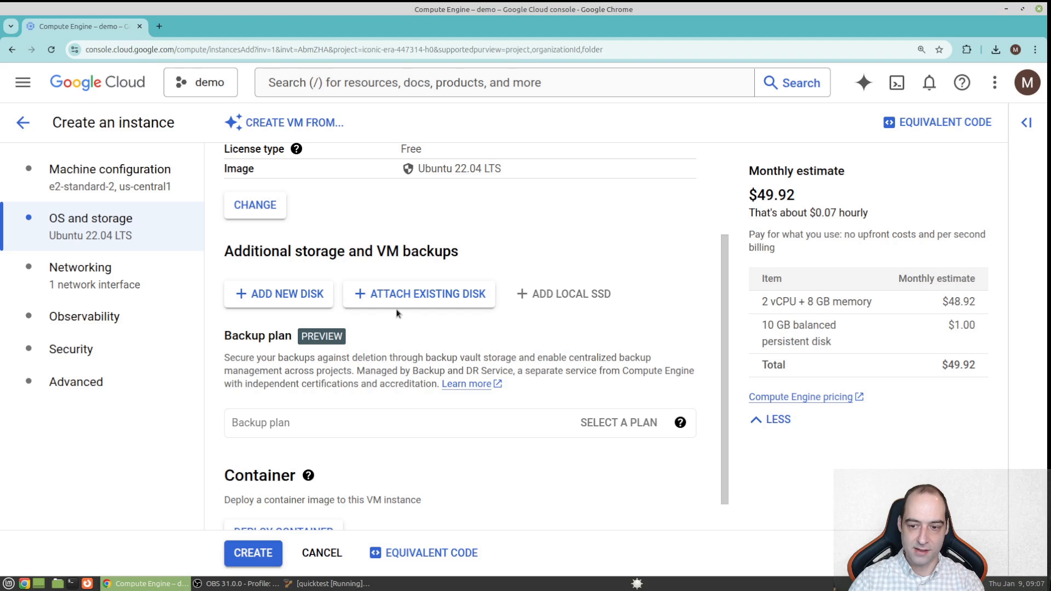
{"action": "scroll", "coordinate": [396, 309], "scroll_direction": "down", "scroll_amount": 1}
{"action": "left_click", "coordinate": [293, 387]}
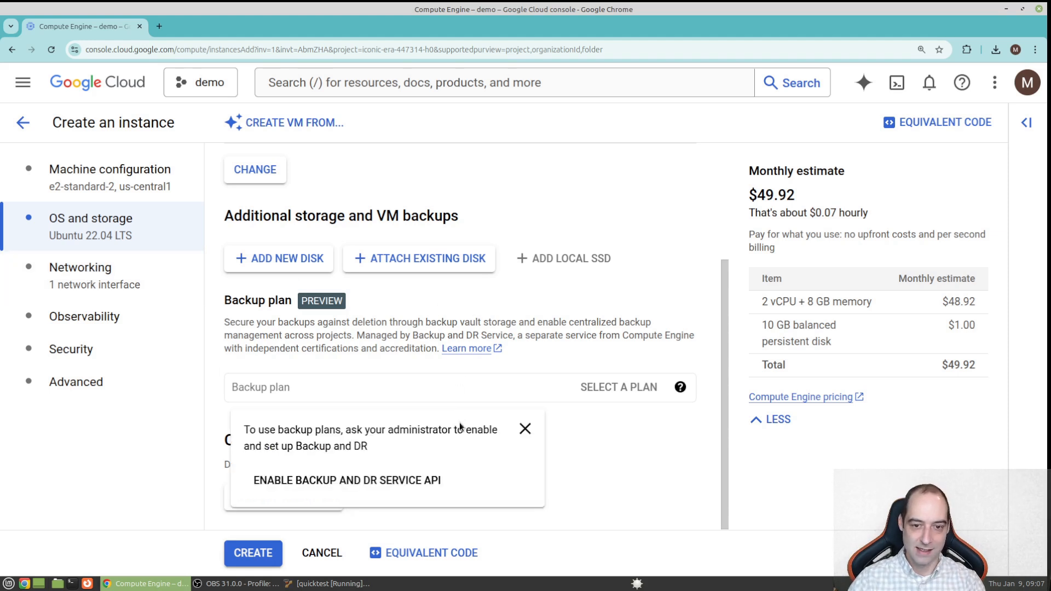
- Examine the instance's networking options, including firewall rules, hostname, IP forwarding, network bandwidth and network interfaces
{"action": "left_click", "coordinate": [83, 282]}
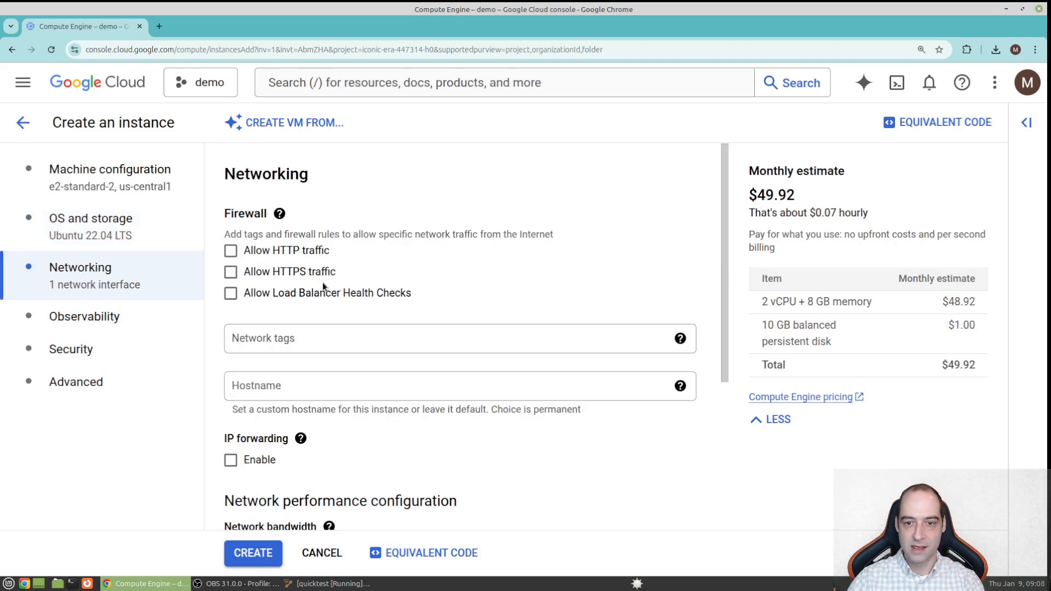
{"action": "scroll", "coordinate": [340, 275], "scroll_direction": "down", "scroll_amount": 3}
{"action": "scroll", "coordinate": [340, 276], "scroll_direction": "up", "scroll_amount": 2}
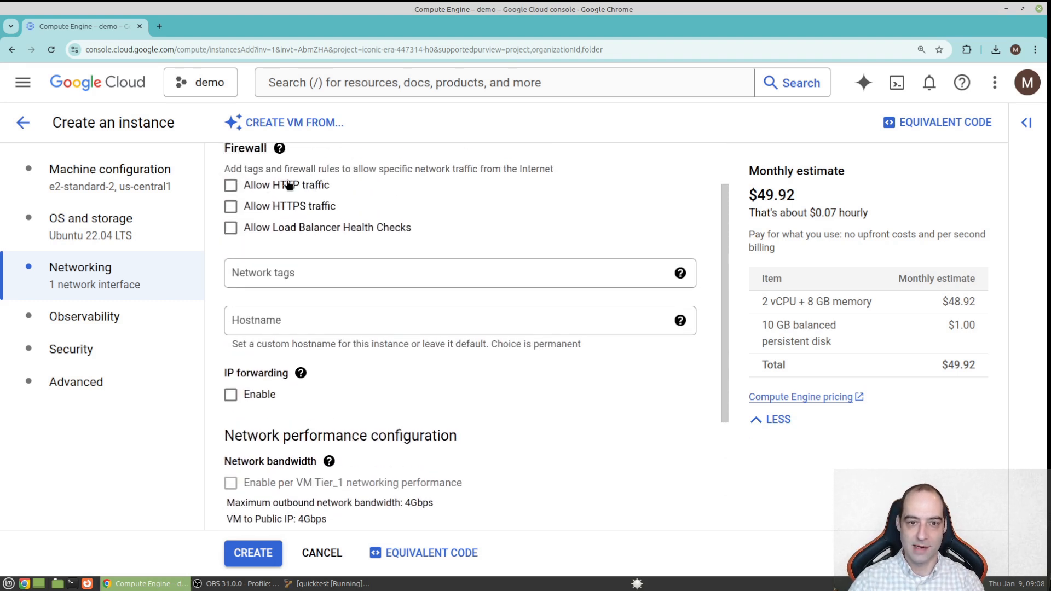
{"action": "scroll", "coordinate": [332, 191], "scroll_direction": "up", "scroll_amount": 2}
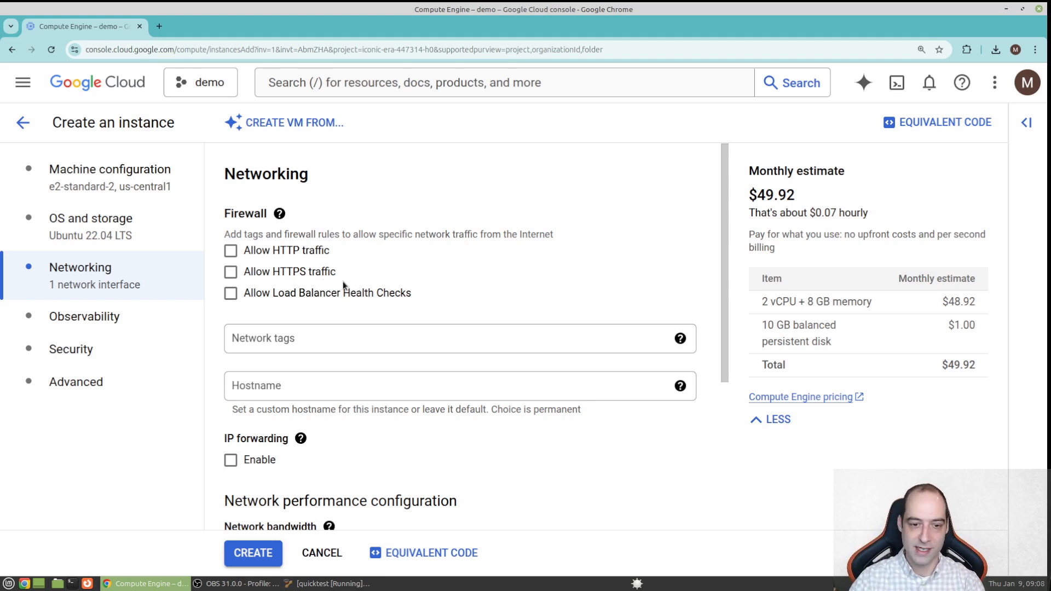
{"action": "scroll", "coordinate": [344, 284], "scroll_direction": "down", "scroll_amount": 2}
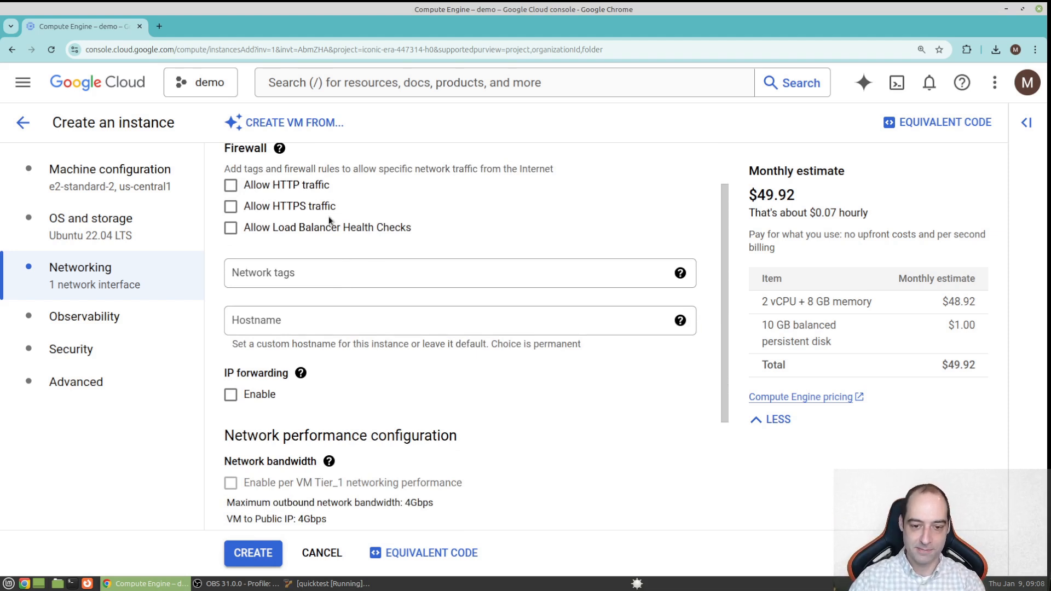
{"action": "scroll", "coordinate": [329, 220], "scroll_direction": "down", "scroll_amount": 4}
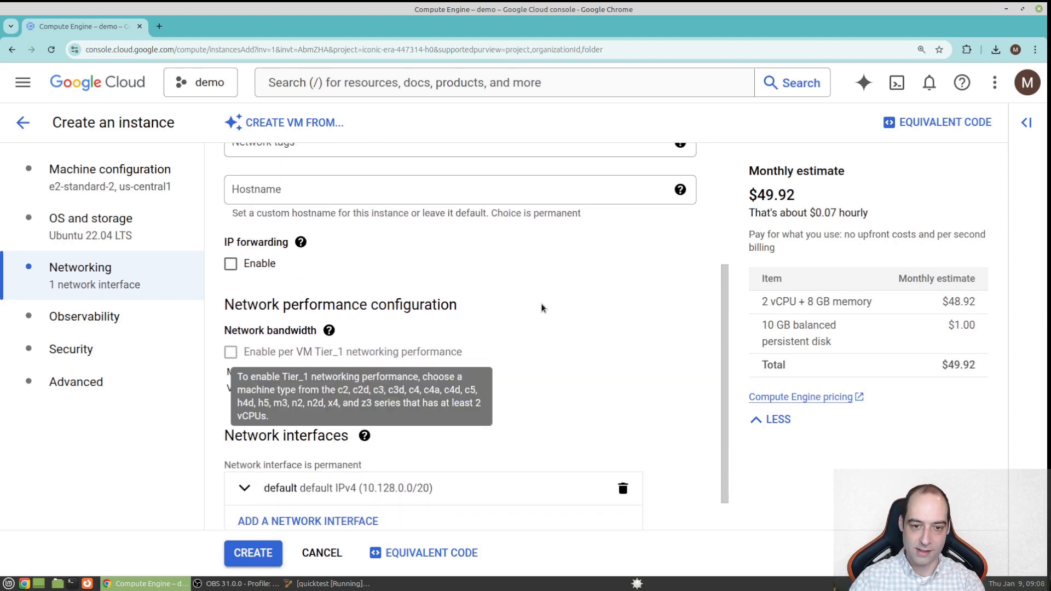
{"action": "scroll", "coordinate": [542, 308], "scroll_direction": "down", "scroll_amount": 1}
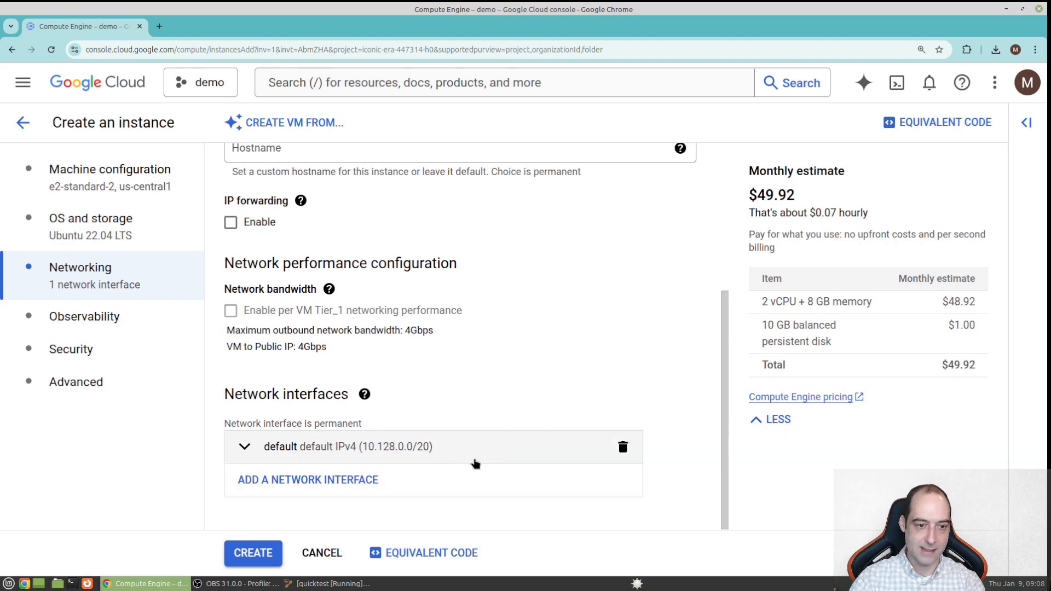
- Examine the observability options and the security settings, including the service account, Shielded VM and expanded VM access management
{"action": "left_click", "coordinate": [143, 317]}
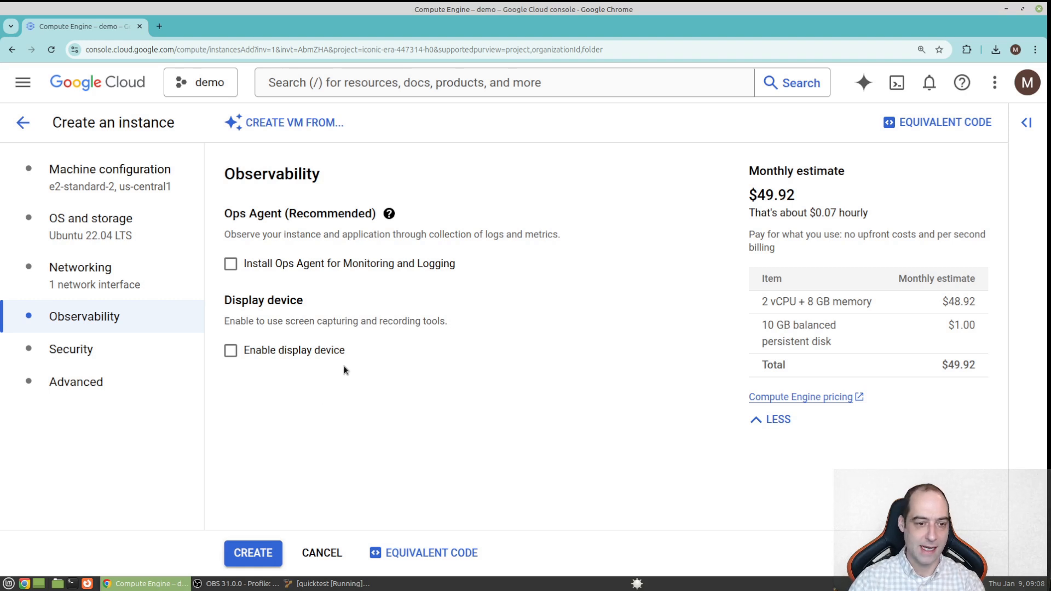
{"action": "left_click", "coordinate": [113, 358]}
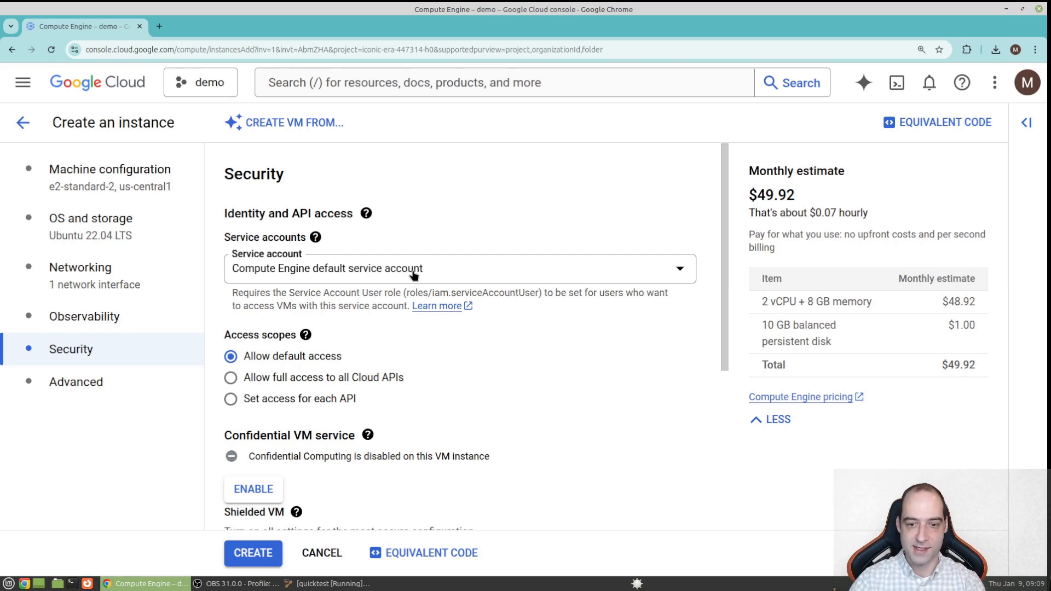
{"action": "scroll", "coordinate": [402, 354], "scroll_direction": "down", "scroll_amount": 5}
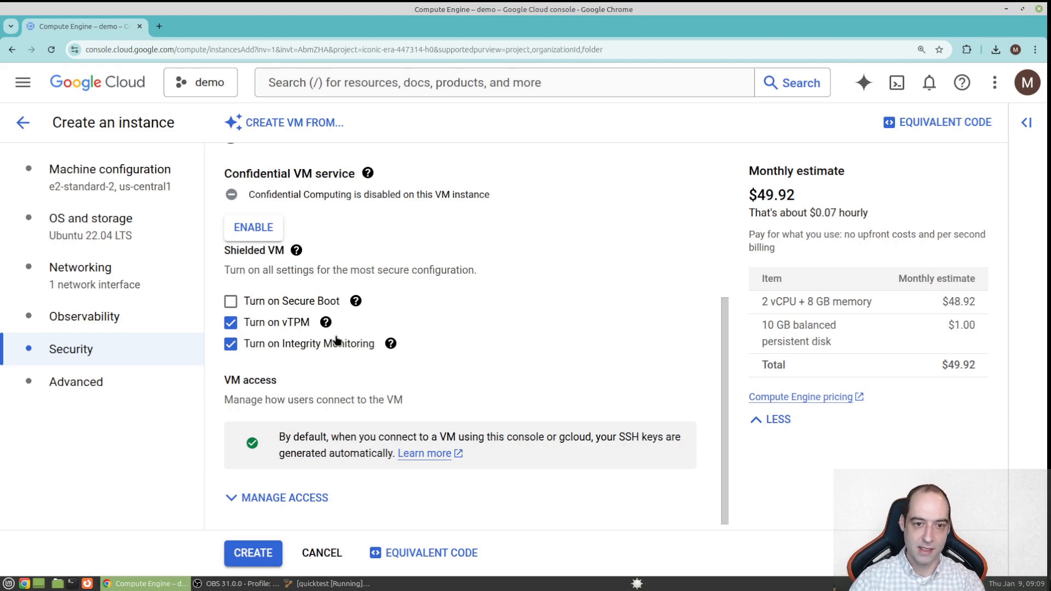
{"action": "scroll", "coordinate": [345, 365], "scroll_direction": "down", "scroll_amount": 1}
{"action": "left_click", "coordinate": [285, 490]}
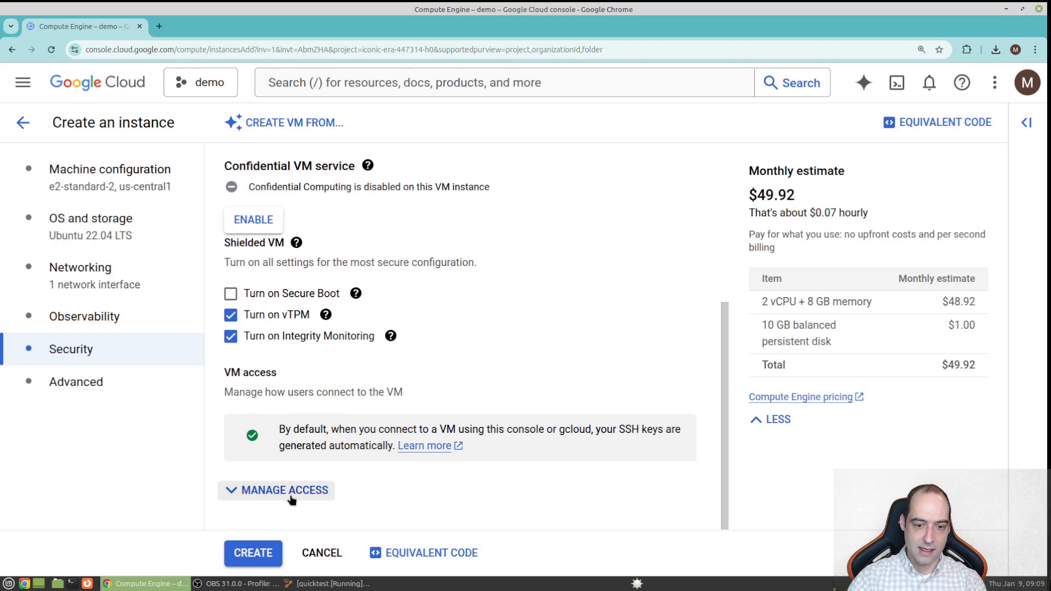
{"action": "scroll", "coordinate": [420, 361], "scroll_direction": "down", "scroll_amount": 4}
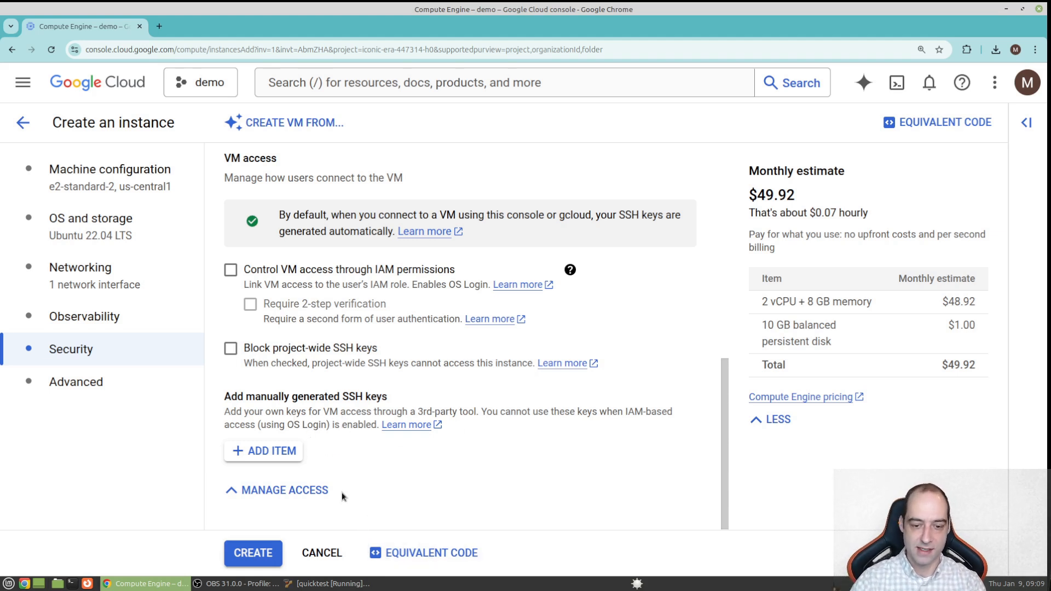
- Switch to the quicktest VirtualBox machine, unlock its session with the account password, and dismiss the Update Manager
{"action": "left_click", "coordinate": [356, 583]}
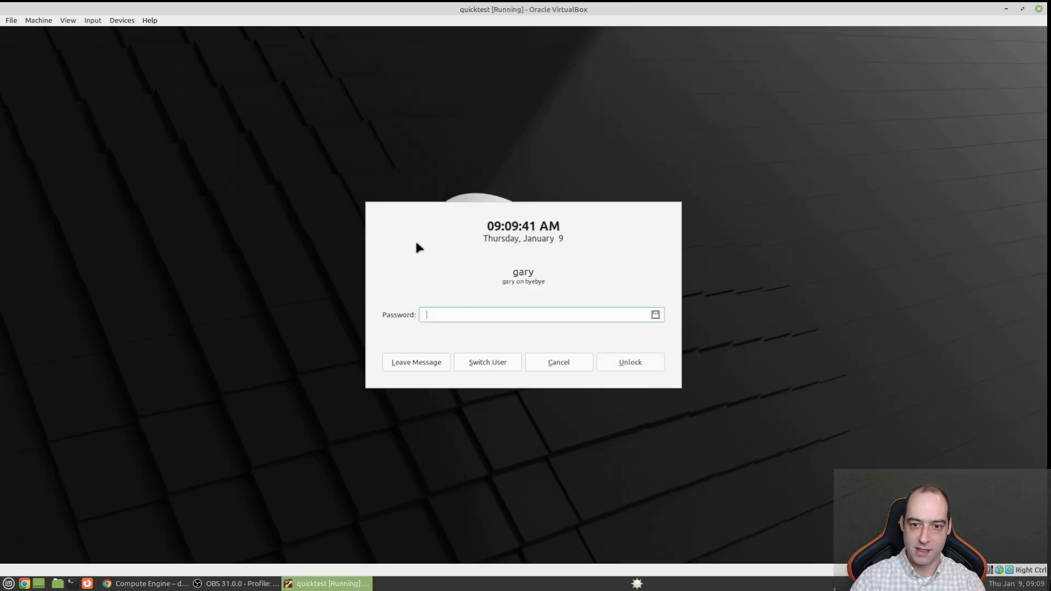
{"action": "type", "text": "********"}
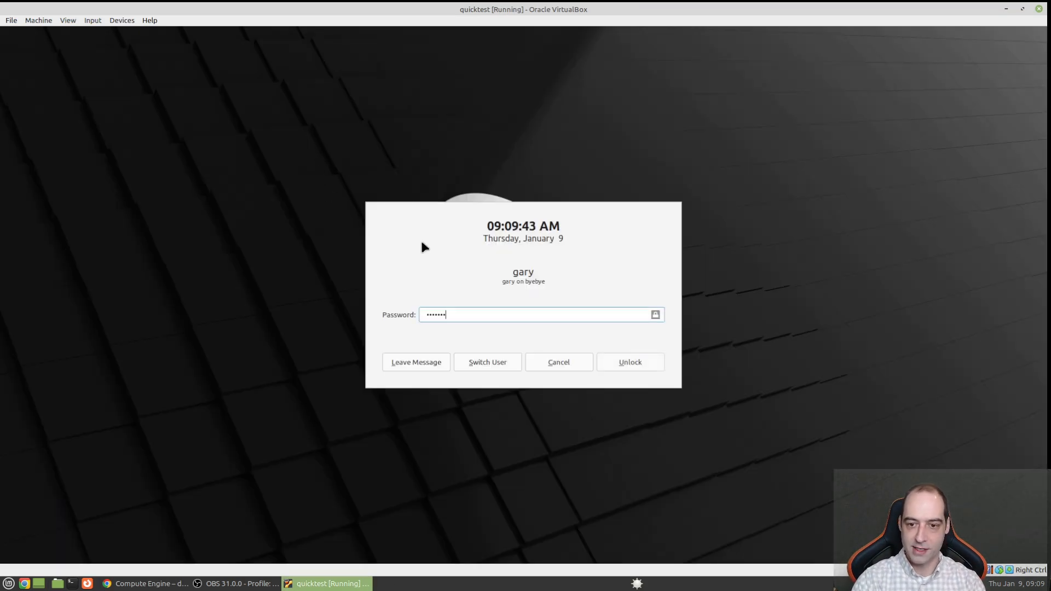
{"action": "key", "text": "Return"}
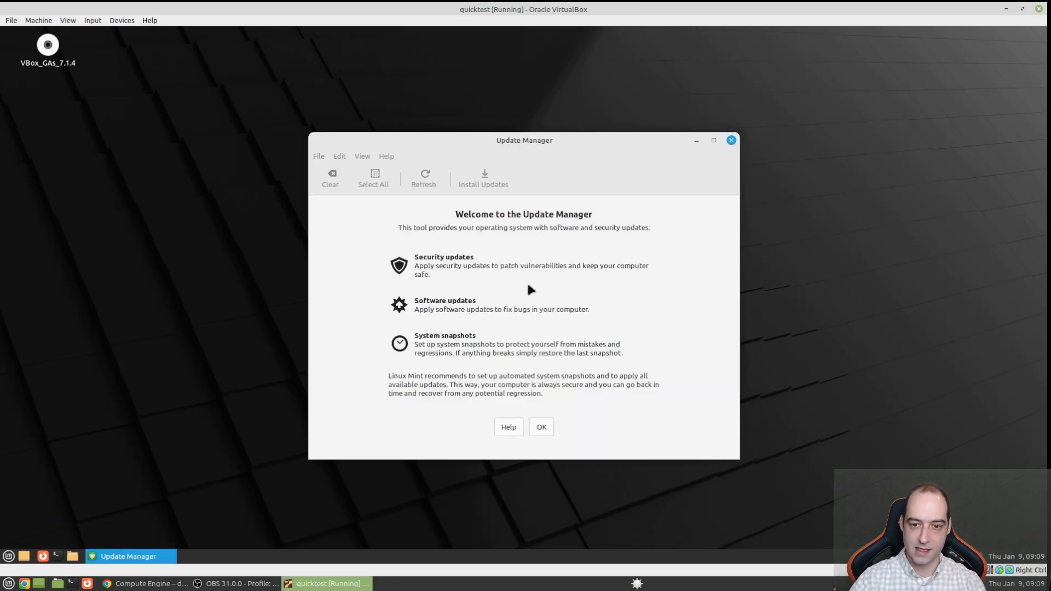
{"action": "left_click", "coordinate": [732, 136]}
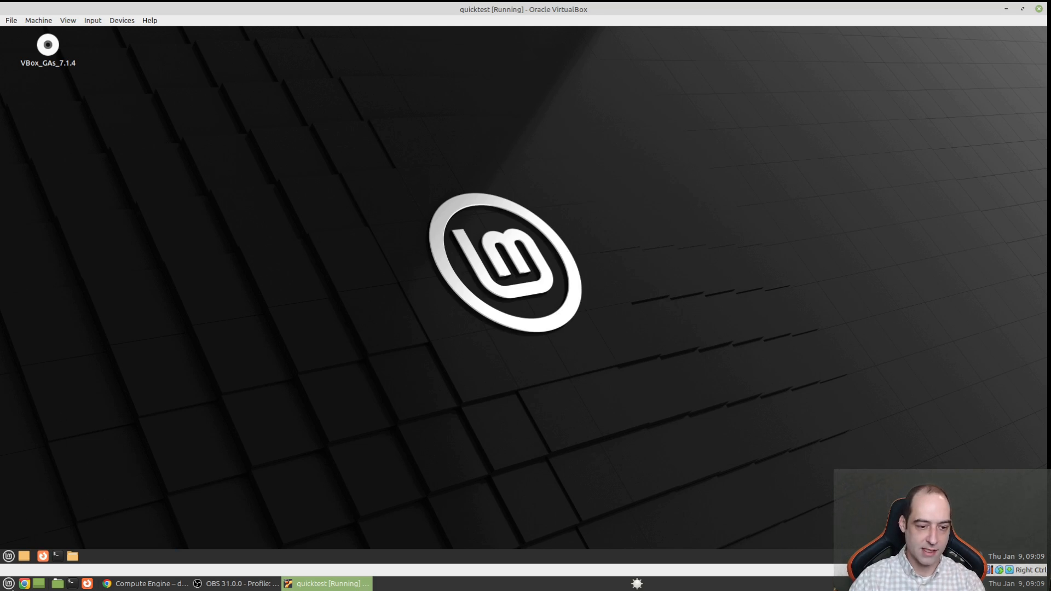
- In the virtual machine's Firefox, search for "gcp ssh key gen" and open the Compute Engine "Create SSH keys" documentation
{"action": "left_click", "coordinate": [10, 556]}
{"action": "left_click", "coordinate": [43, 556]}
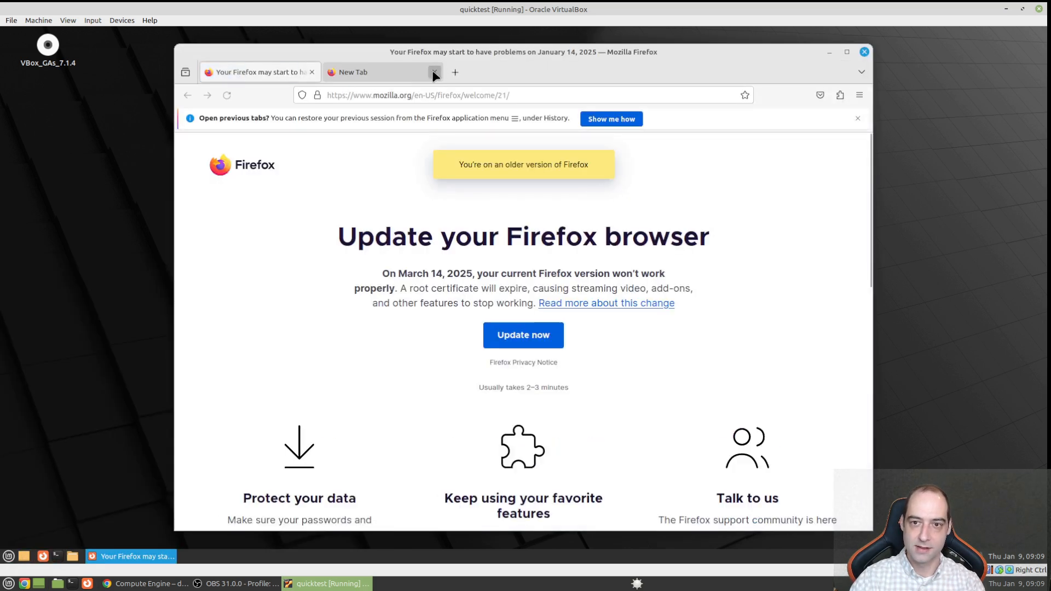
{"action": "left_click", "coordinate": [434, 72]}
{"action": "left_click", "coordinate": [397, 95]}
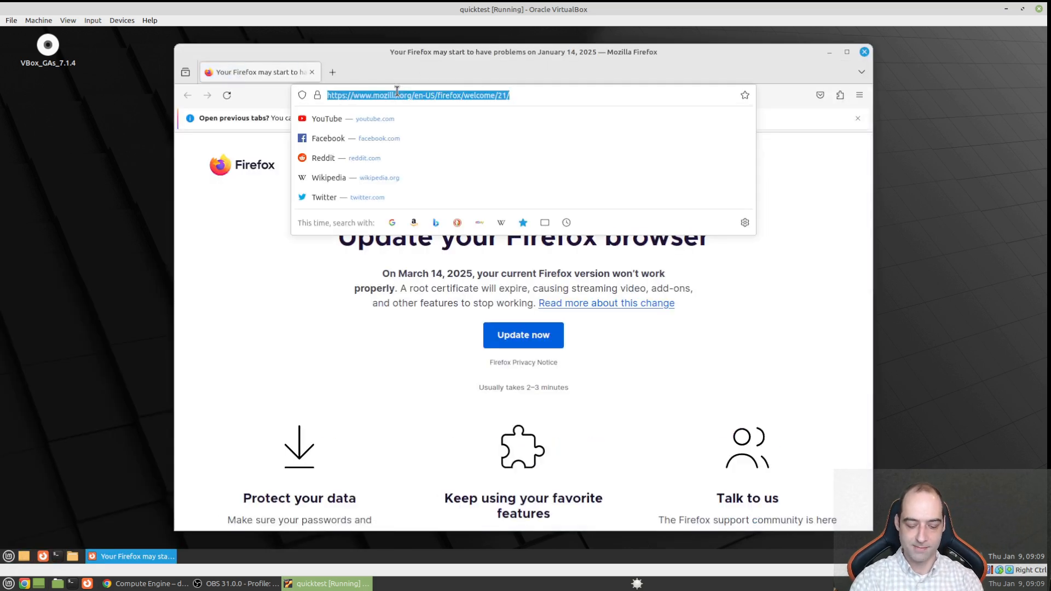
{"action": "type", "text": "gcp s"}
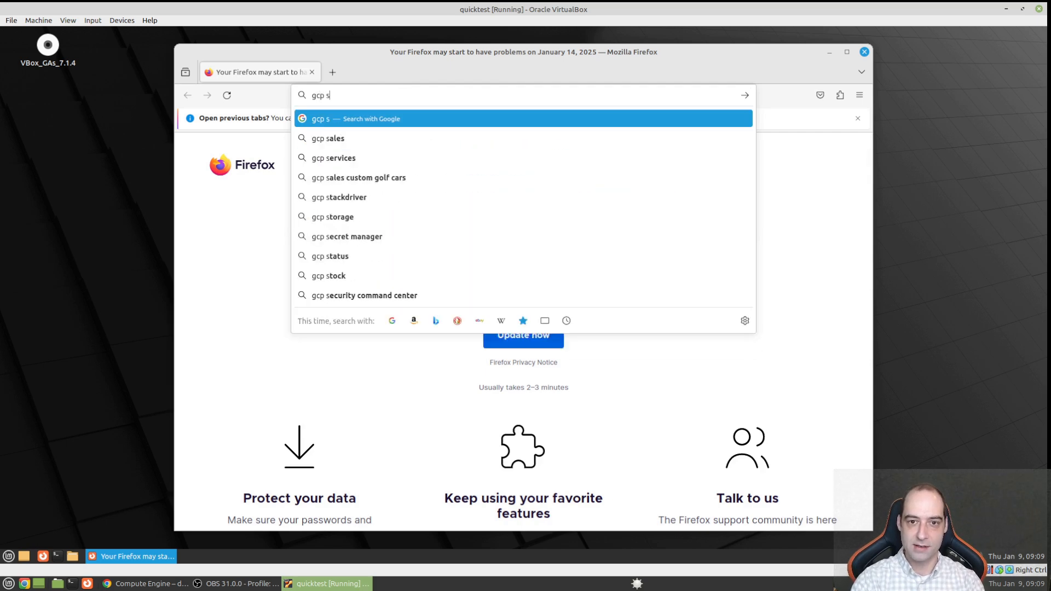
{"action": "type", "text": "sh key gen"}
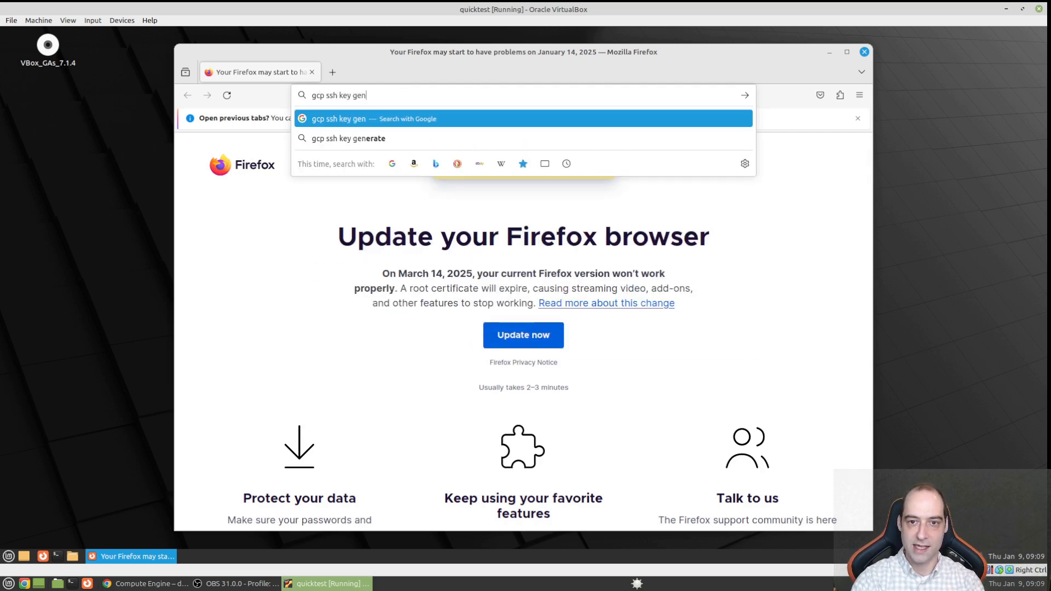
{"action": "key", "text": "Return"}
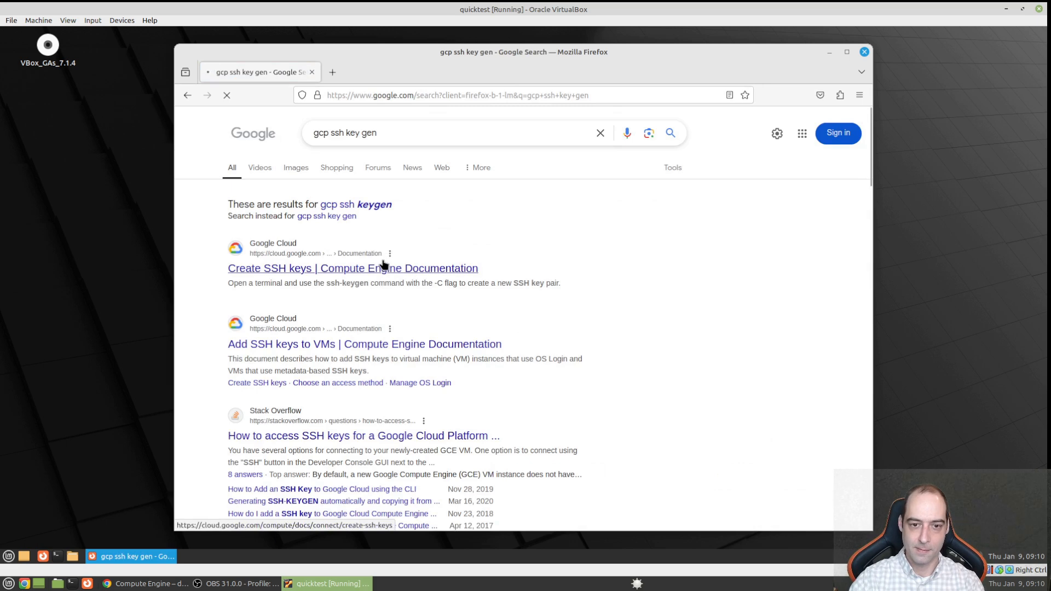
{"action": "left_click", "coordinate": [377, 269]}
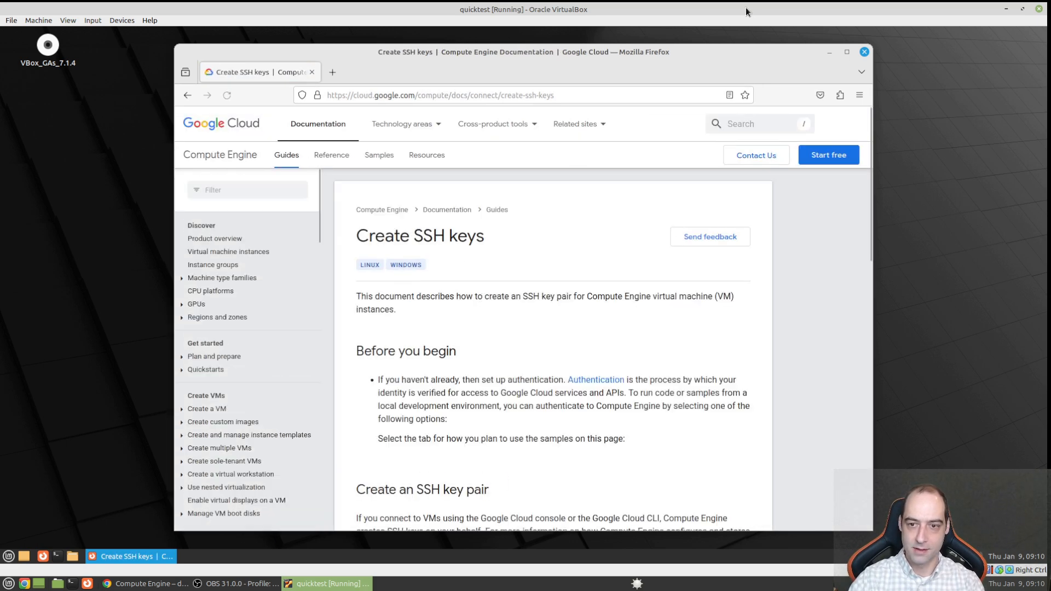
- Maximize the browser, enlarge the documentation page to 120%, and find the ssh-keygen command for Linux and macOS
{"action": "double_click", "coordinate": [740, 48]}
{"action": "key", "text": "ctrl+plus"}
{"action": "key", "text": "ctrl+plus"}
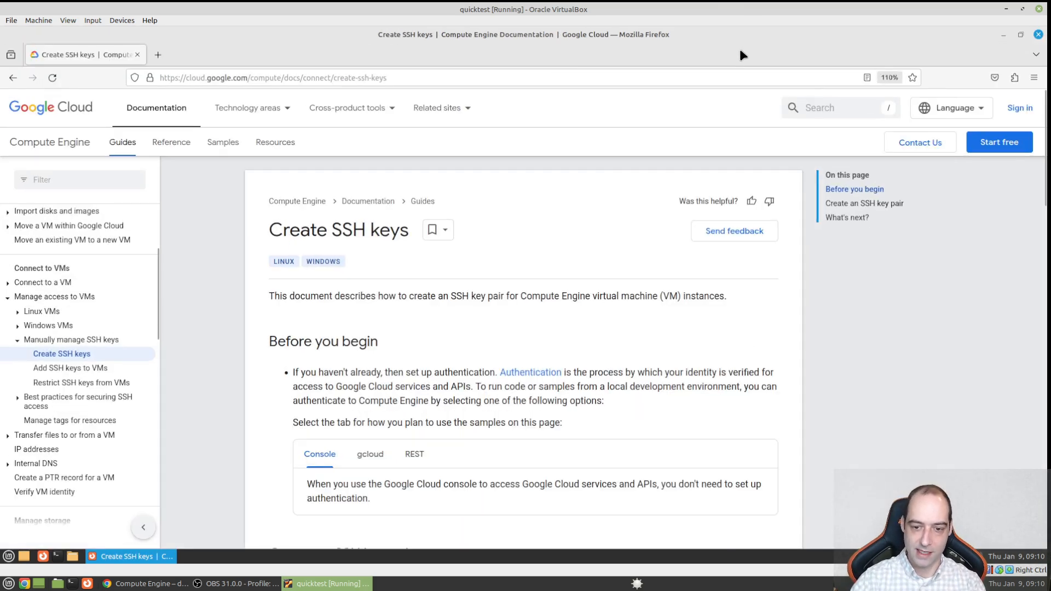
{"action": "scroll", "coordinate": [573, 353], "scroll_direction": "down", "scroll_amount": 8}
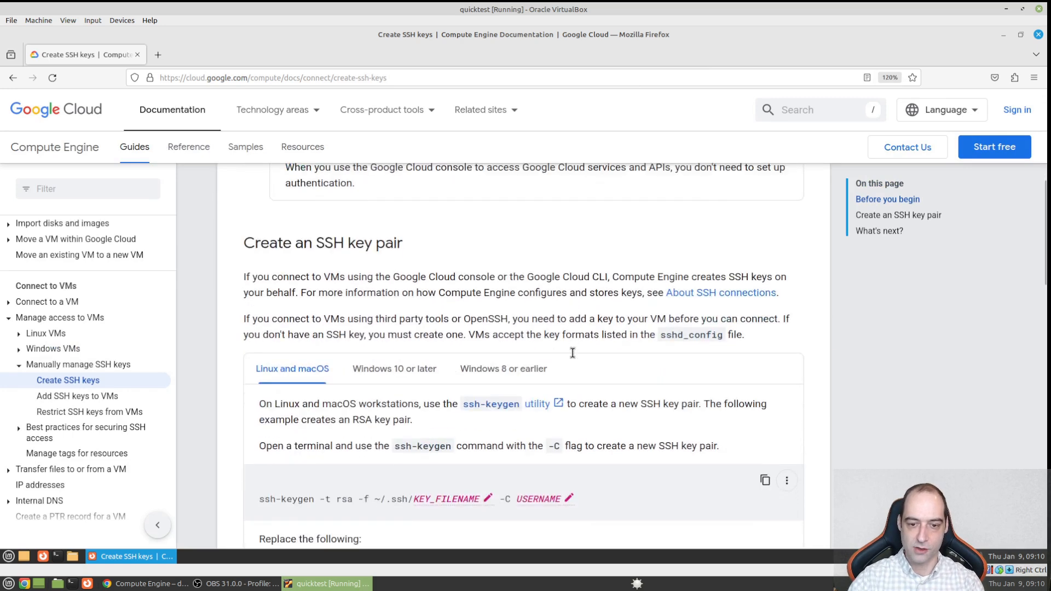
{"action": "scroll", "coordinate": [573, 353], "scroll_direction": "down", "scroll_amount": 1}
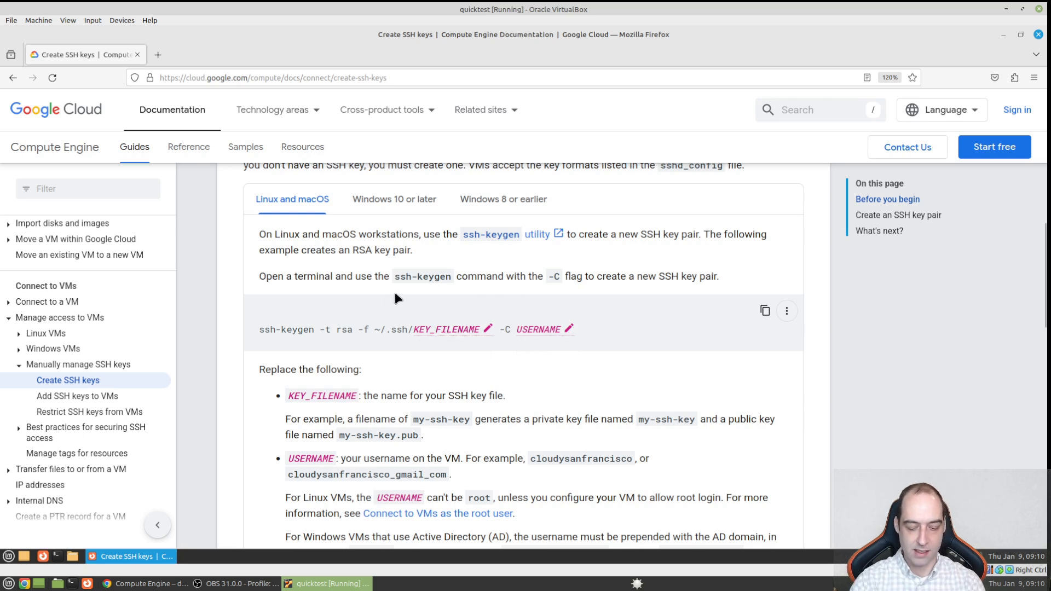
- Open a terminal window and reassign its Zoom In keyboard shortcut to Ctrl++
{"action": "key", "text": "ctrl+alt+t"}
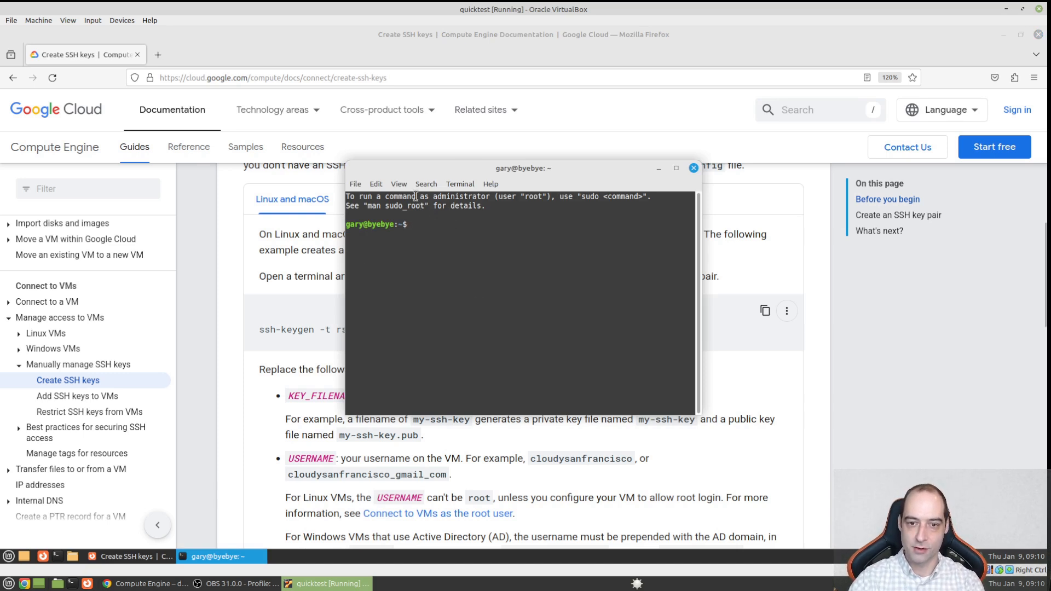
{"action": "left_click", "coordinate": [376, 184]}
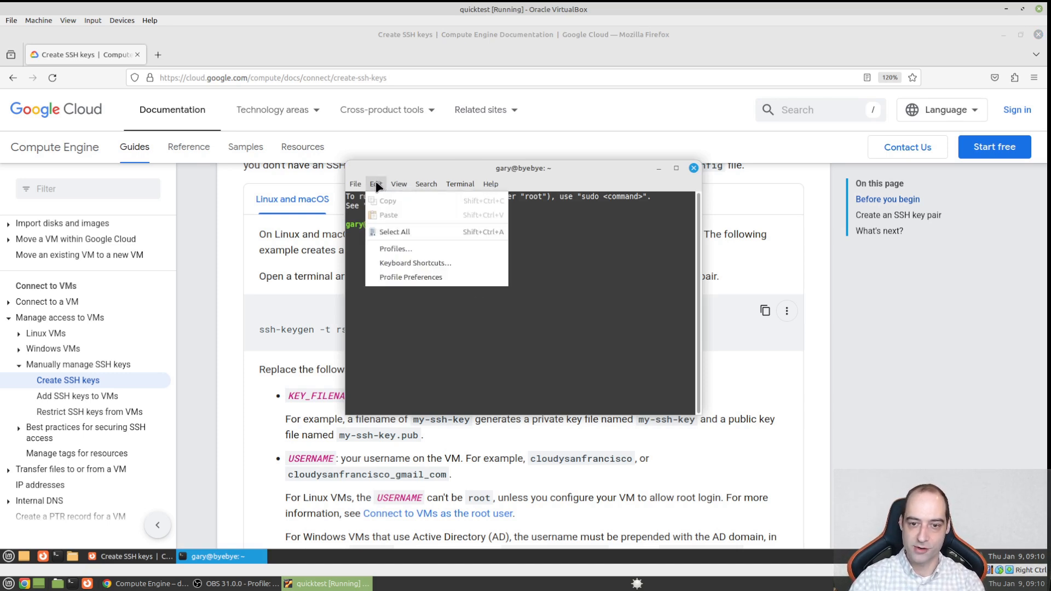
{"action": "left_click", "coordinate": [411, 264]}
{"action": "scroll", "coordinate": [538, 328], "scroll_direction": "down", "scroll_amount": 2}
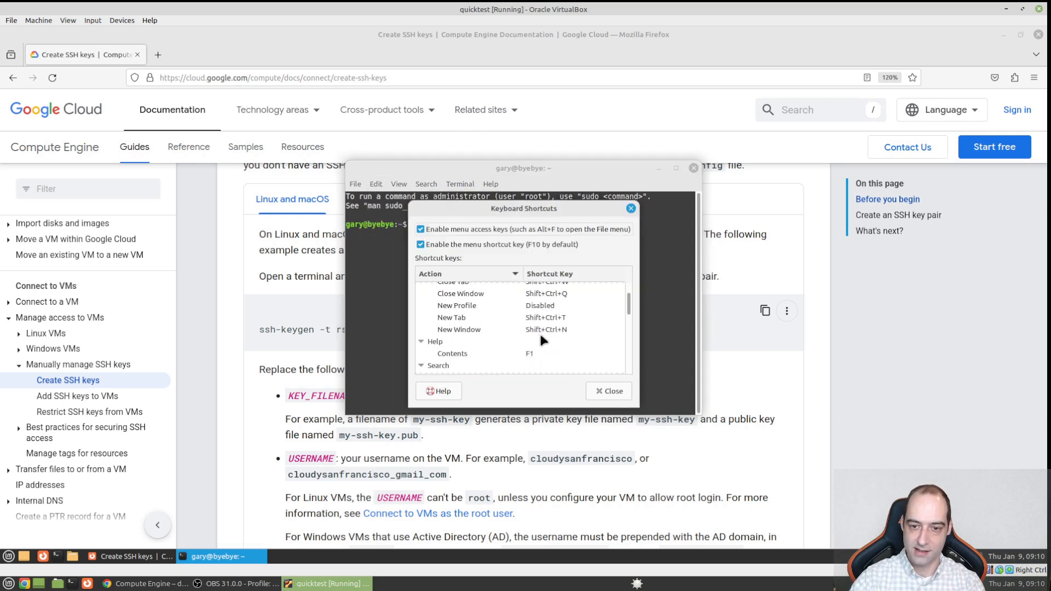
{"action": "scroll", "coordinate": [589, 343], "scroll_direction": "down", "scroll_amount": 4}
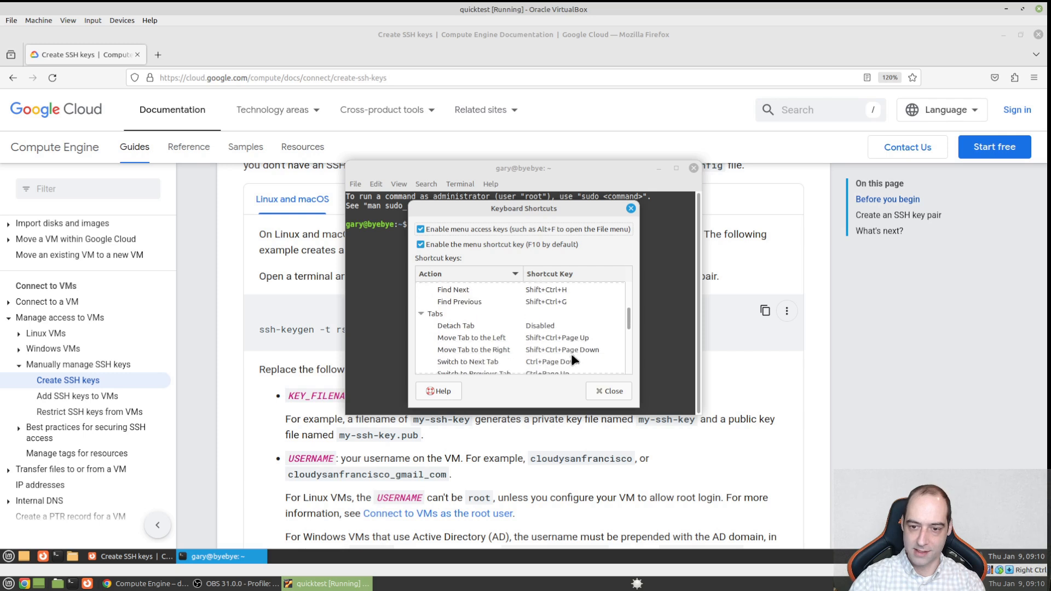
{"action": "scroll", "coordinate": [559, 365], "scroll_direction": "down", "scroll_amount": 3}
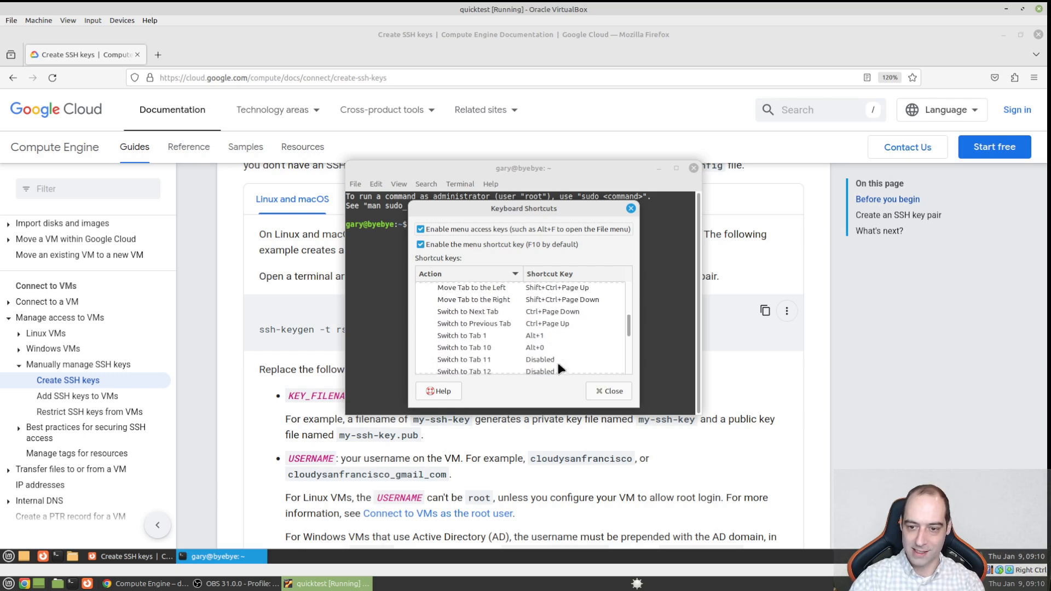
{"action": "scroll", "coordinate": [558, 364], "scroll_direction": "down", "scroll_amount": 5}
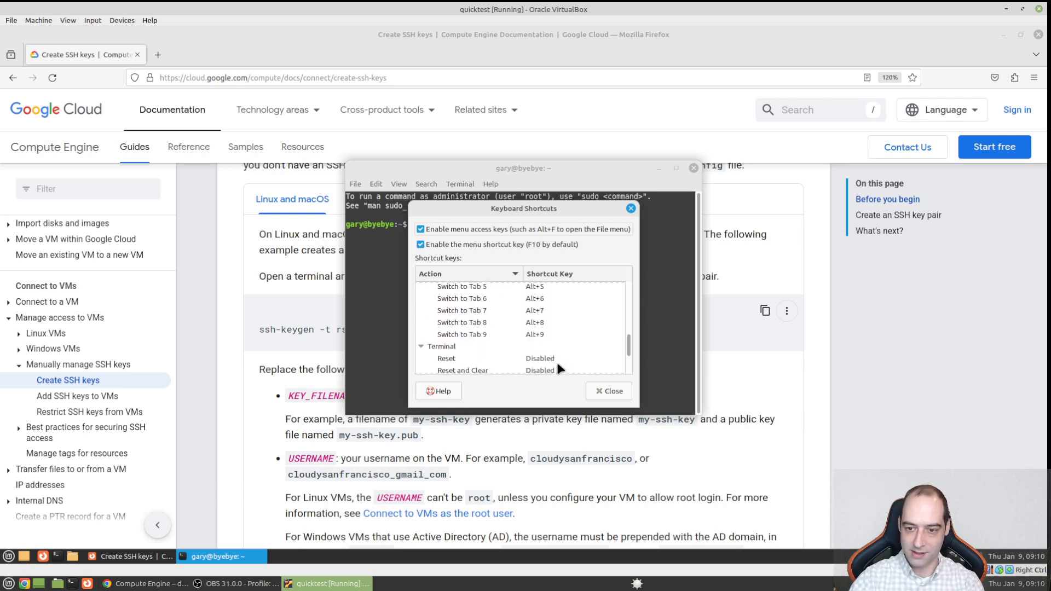
{"action": "scroll", "coordinate": [554, 364], "scroll_direction": "down", "scroll_amount": 3}
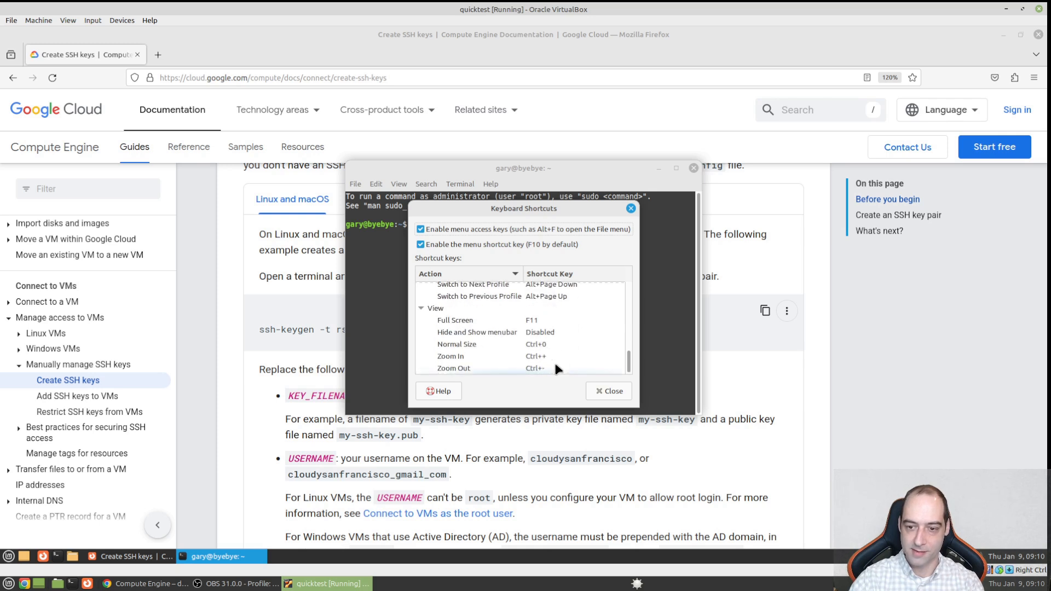
{"action": "left_click", "coordinate": [559, 357]}
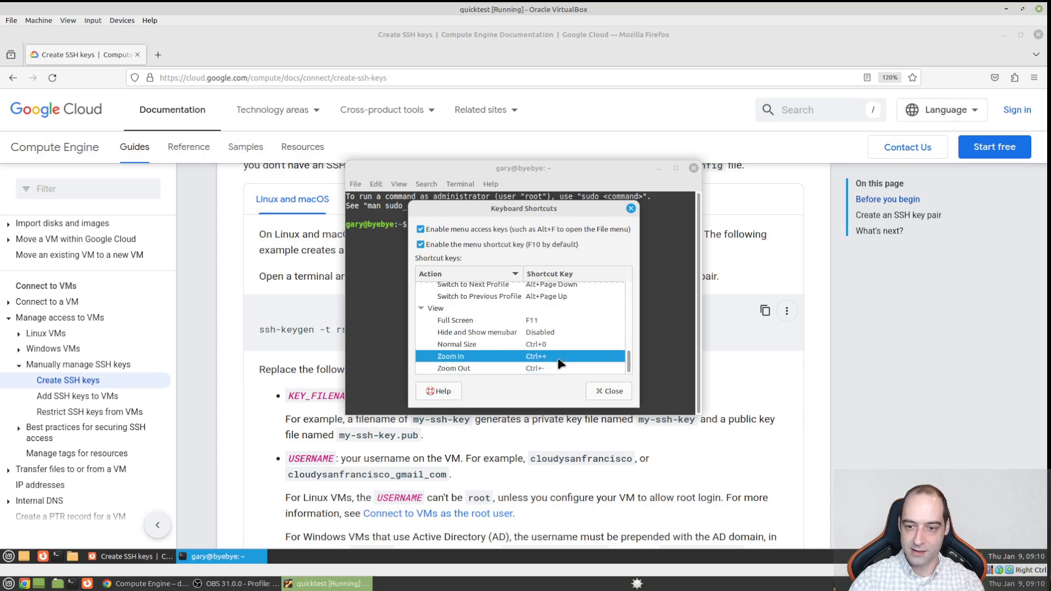
{"action": "left_click", "coordinate": [558, 358]}
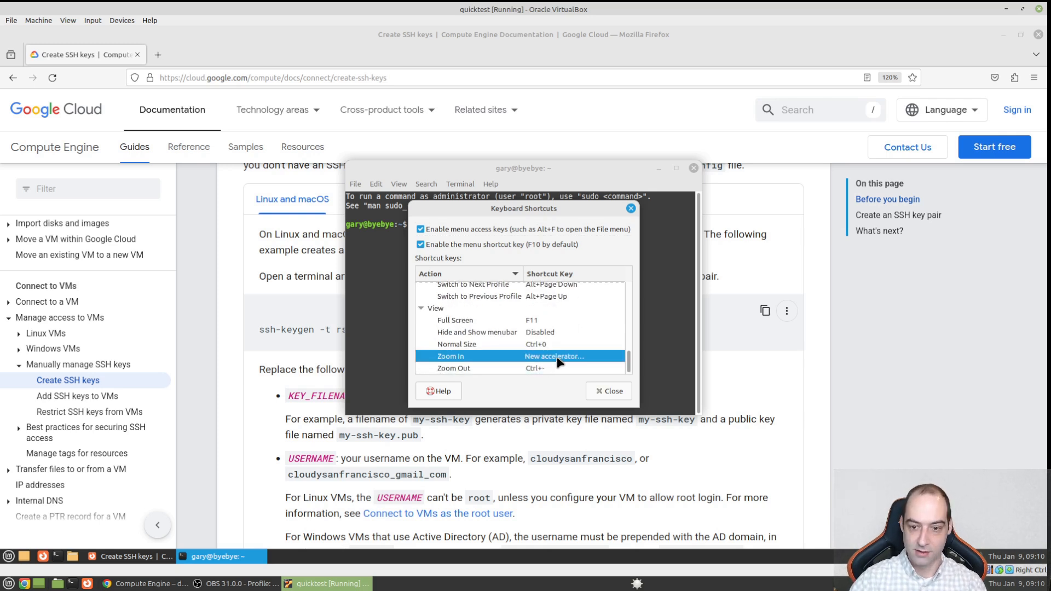
{"action": "key", "text": "ctrl+plus"}
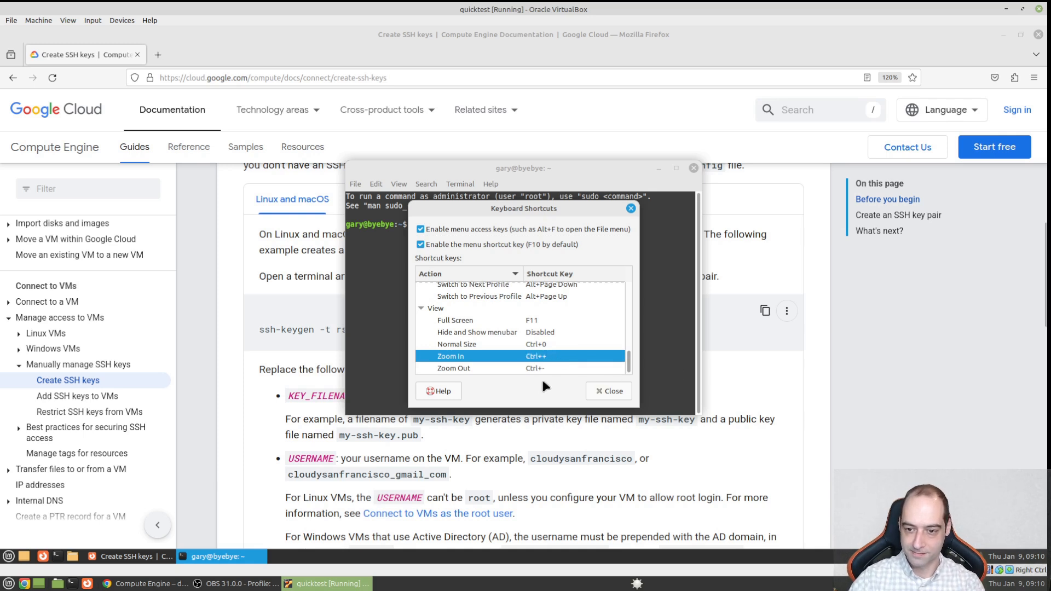
- Reassign the terminal's Zoom Out keyboard shortcut to Ctrl+- and close the shortcut settings
{"action": "left_click", "coordinate": [546, 368]}
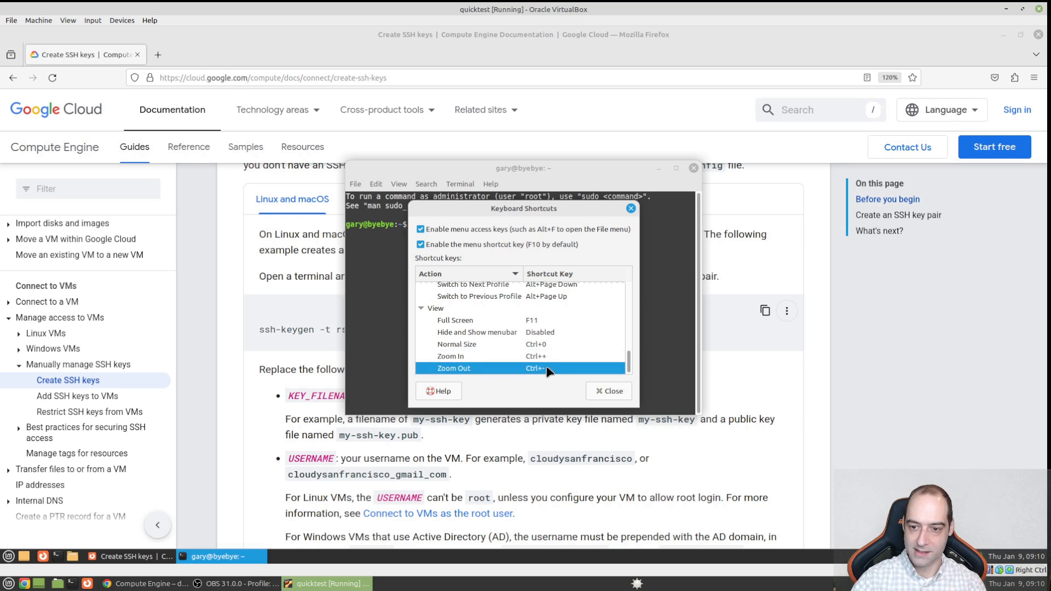
{"action": "left_click", "coordinate": [536, 369]}
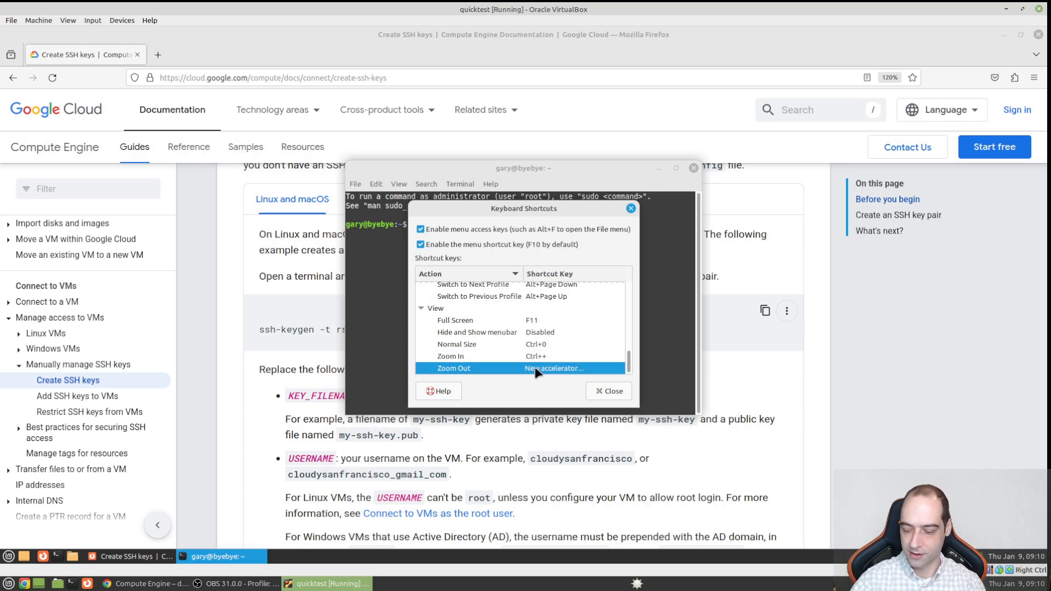
{"action": "key", "text": "ctrl+minus"}
{"action": "left_click", "coordinate": [608, 391]}
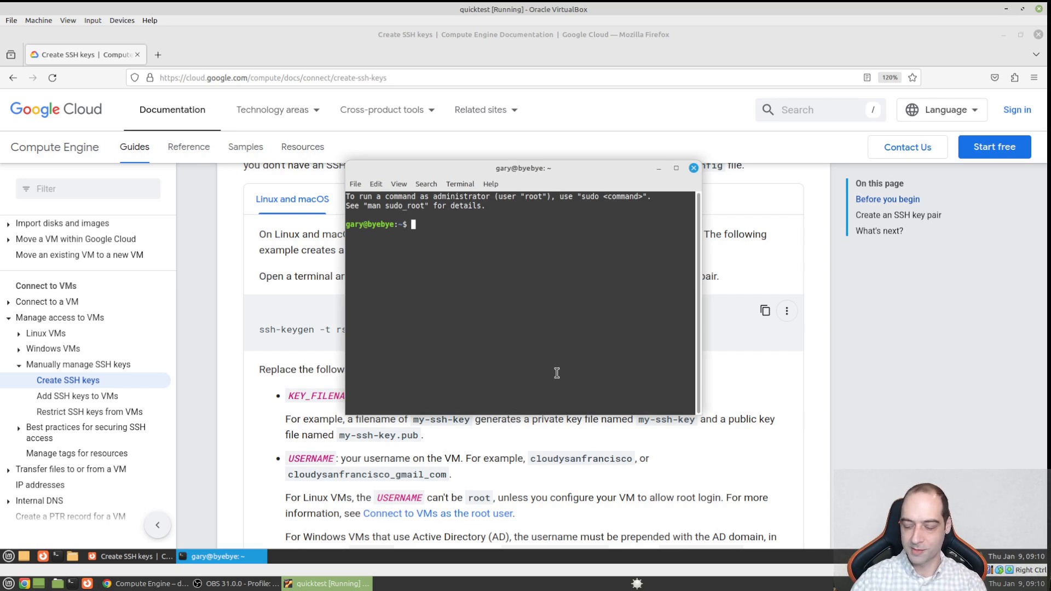
- Enlarge the terminal text by three zoom levels and clear the terminal screen
{"action": "key", "text": "ctrl+plus"}
{"action": "key", "text": "ctrl+plus"}
{"action": "key", "text": "ctrl+plus"}
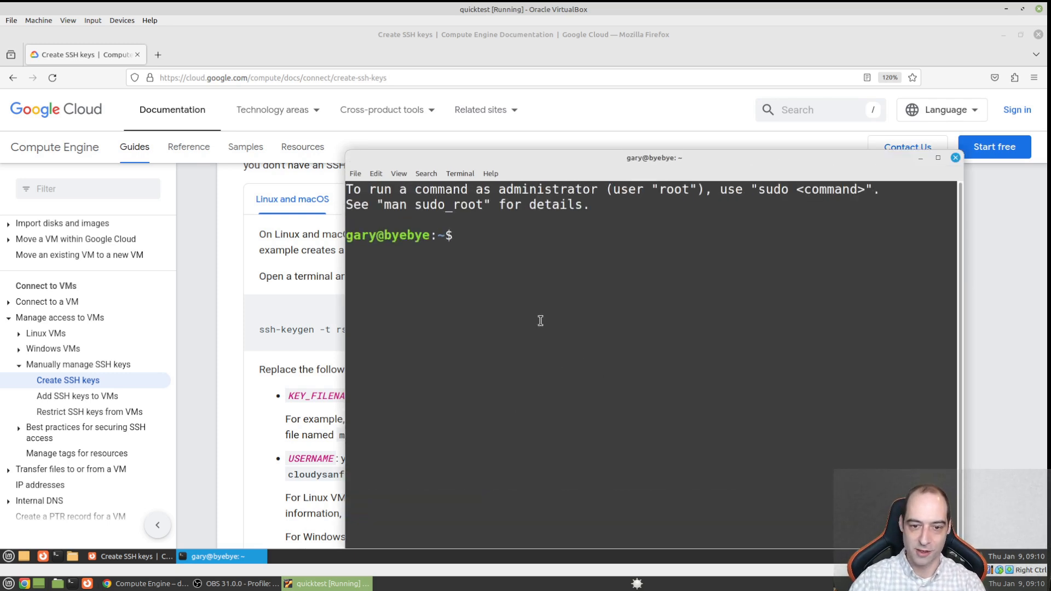
{"action": "key", "text": "ctrl+l"}
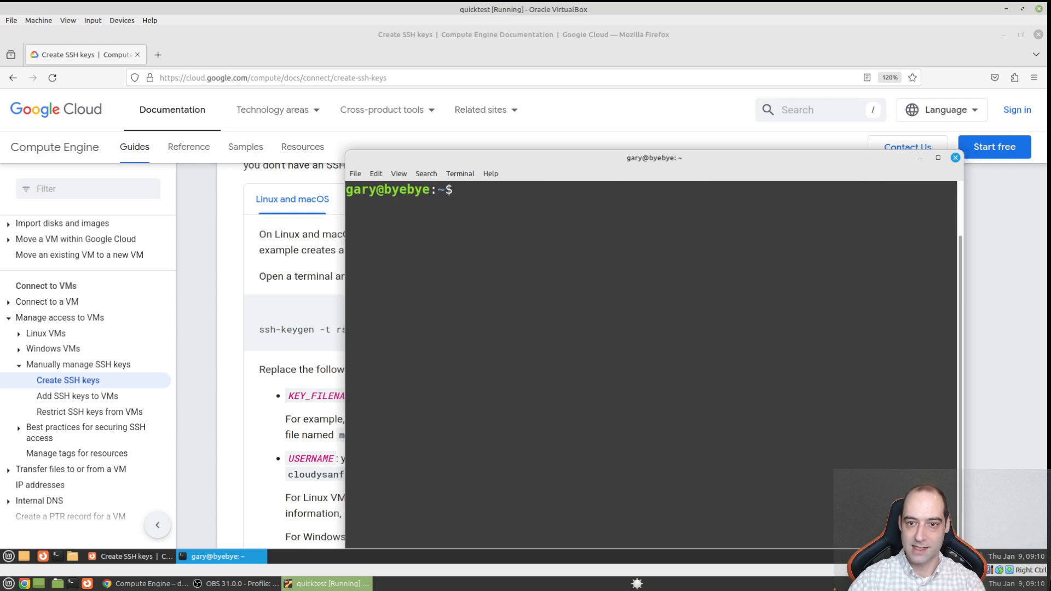
- Copy the sample ssh-keygen command from the Linux and macOS instructions and paste it at the terminal prompt
{"action": "left_click", "coordinate": [216, 247]}
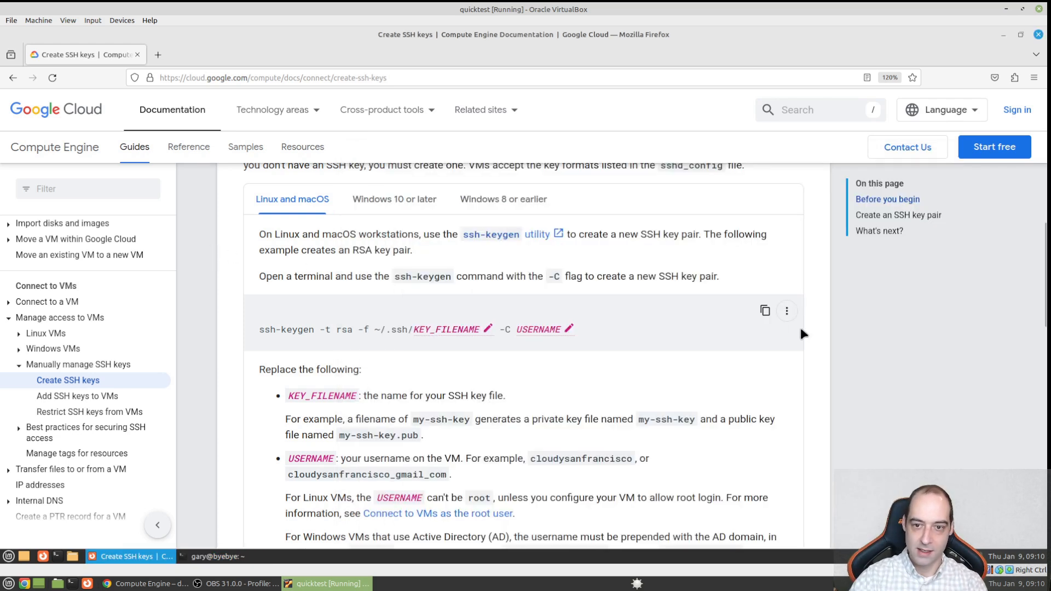
{"action": "left_click", "coordinate": [769, 317]}
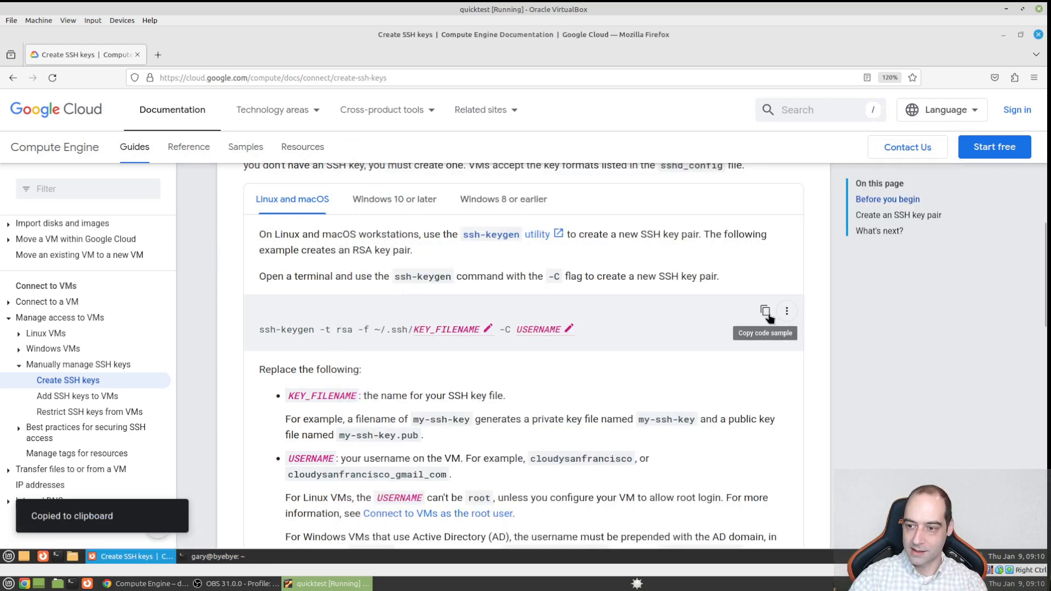
{"action": "left_click", "coordinate": [236, 558]}
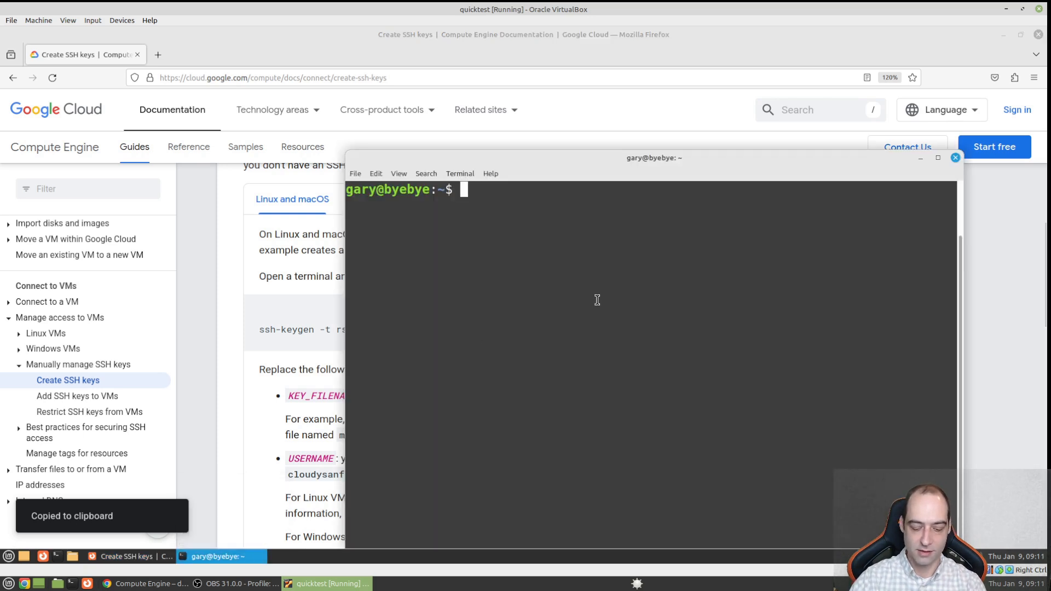
{"action": "key", "text": "ctrl+shift+v"}
- Replace the USERNAME placeholder after the -C flag of the ssh-keygen command with the VM username
{"action": "key", "text": "Left"}
{"action": "key", "text": "Left"}
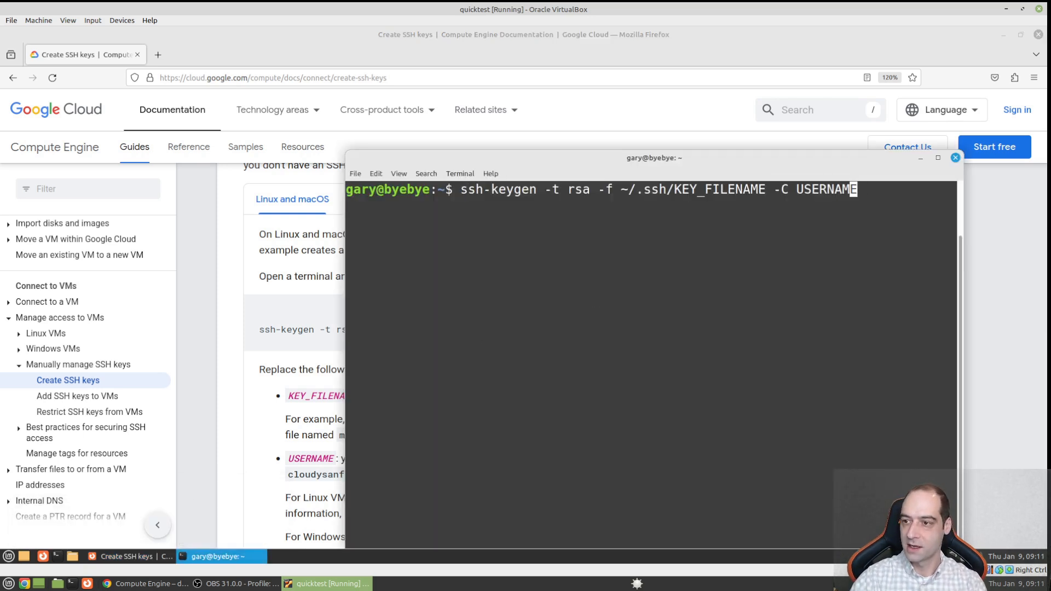
{"action": "key", "text": "BackSpace"}
{"action": "key", "text": "BackSpace"}
{"action": "key", "text": "BackSpace"}
{"action": "key", "text": "BackSpace"}
{"action": "key", "text": "BackSpace"}
{"action": "key", "text": "BackSpace"}
{"action": "key", "text": "BackSpace"}
{"action": "key", "text": "BackSpace"}
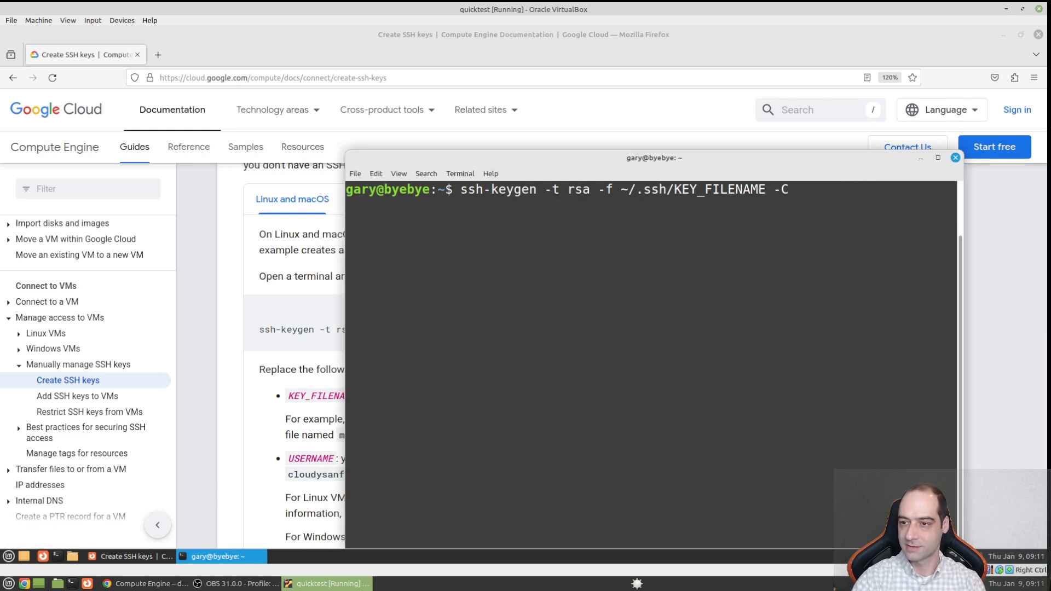
{"action": "type", "text": "gary"}
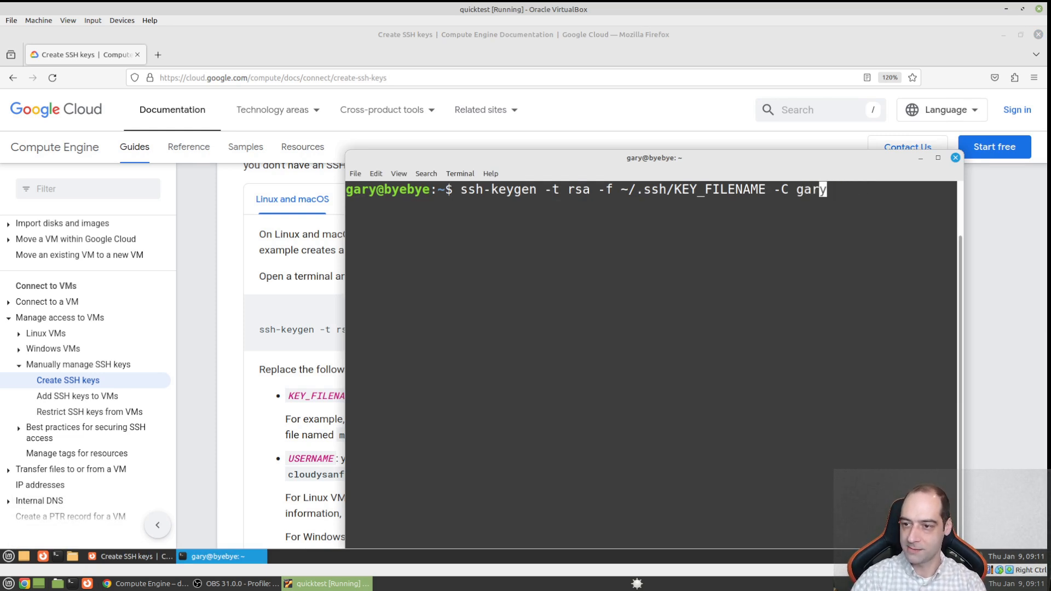
- Replace the KEY_FILENAME placeholder in the ssh-keygen command with demo, keeping the ~/.ssh/ path
{"action": "key", "text": "Left"}
{"action": "key", "text": "Left"}
{"action": "key", "text": "Left"}
{"action": "key", "text": "Left"}
{"action": "key", "text": "Left"}
{"action": "key", "text": "Left"}
{"action": "key", "text": "Left"}
{"action": "key", "text": "Left"}
{"action": "key", "text": "Left"}
{"action": "key", "text": "Left"}
{"action": "key", "text": "Right"}
{"action": "key", "text": "Right"}
{"action": "key", "text": "BackSpace"}
{"action": "key", "text": "BackSpace"}
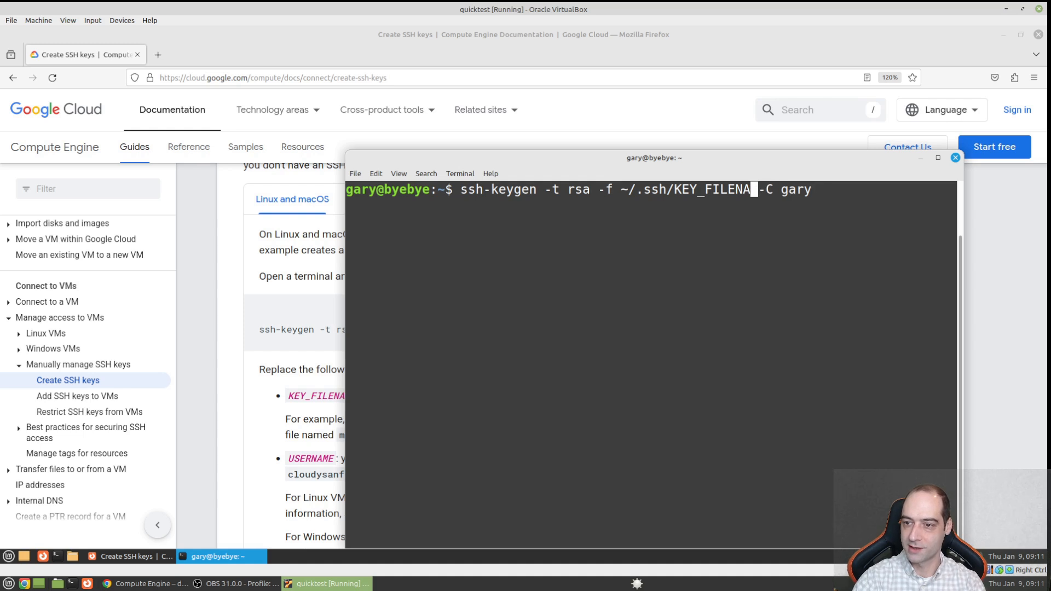
{"action": "key", "text": "BackSpace"}
{"action": "key", "text": "BackSpace"}
{"action": "key", "text": "BackSpace"}
{"action": "key", "text": "BackSpace"}
{"action": "key", "text": "BackSpace"}
{"action": "key", "text": "BackSpace"}
{"action": "key", "text": "BackSpace"}
{"action": "key", "text": "BackSpace"}
{"action": "key", "text": "BackSpace"}
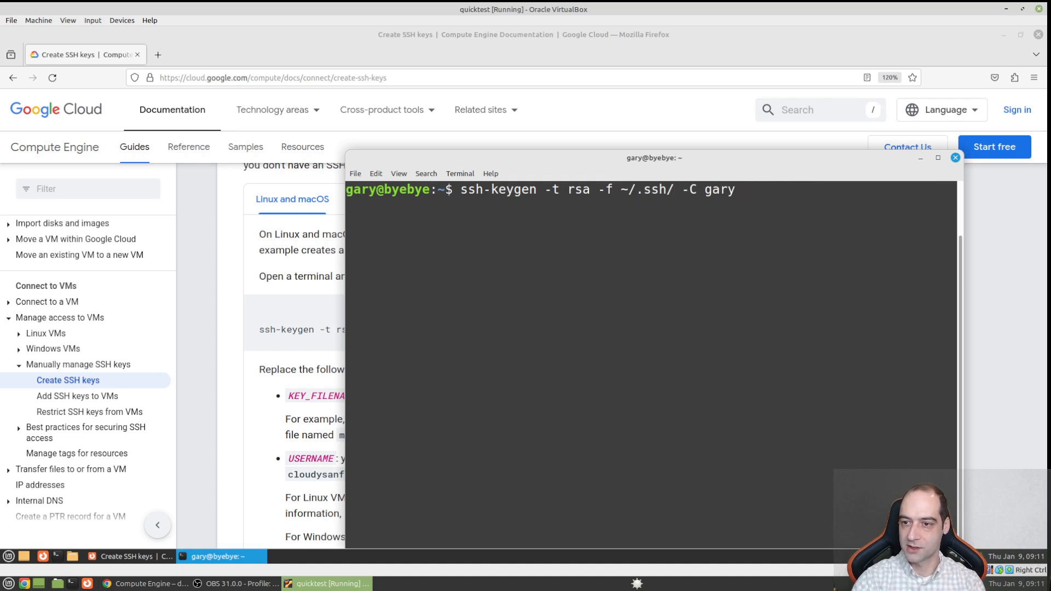
{"action": "type", "text": "demo"}
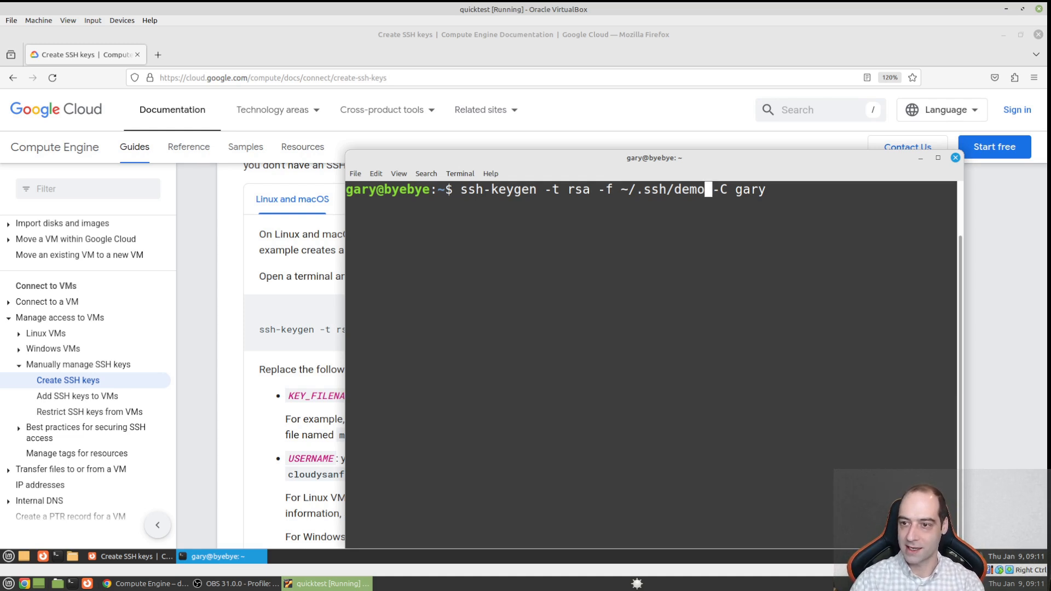
- Run the ssh-keygen command with an empty passphrase to generate the key pair, and clear the terminal screen
{"action": "key", "text": "Return"}
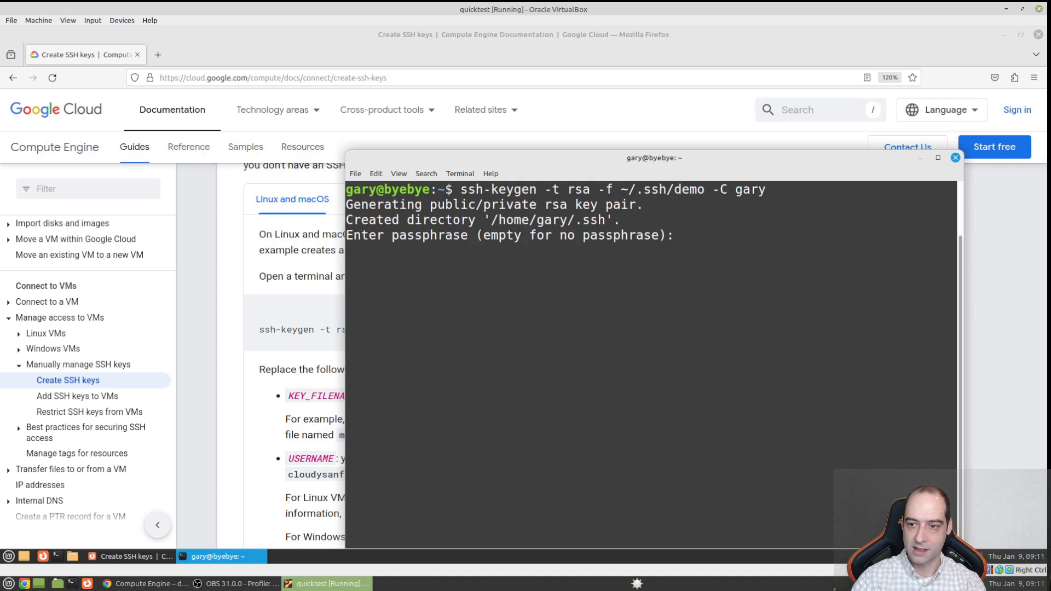
{"action": "key", "text": "Return"}
{"action": "key", "text": "Return"}
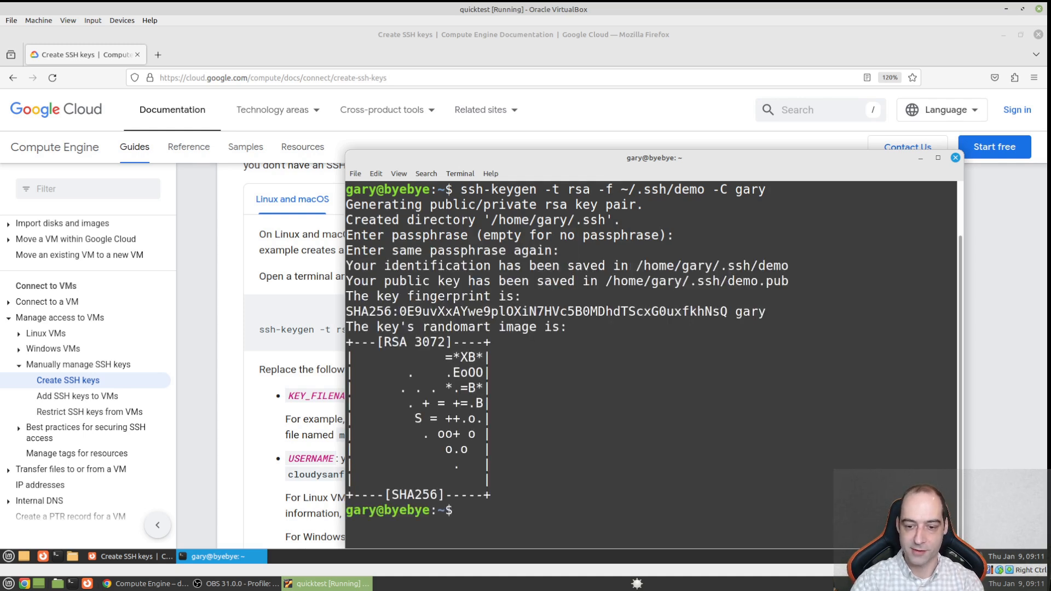
{"action": "key", "text": "ctrl+l"}
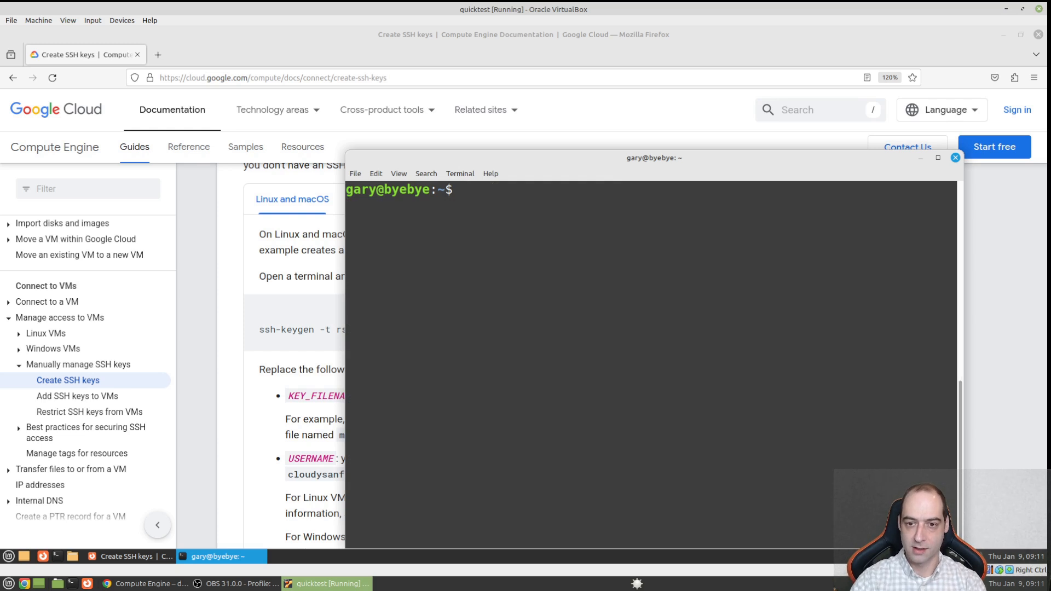
- Change into the .ssh directory and print the contents of the public key file demo.pub with cat
{"action": "type", "text": "cd .ssh"}
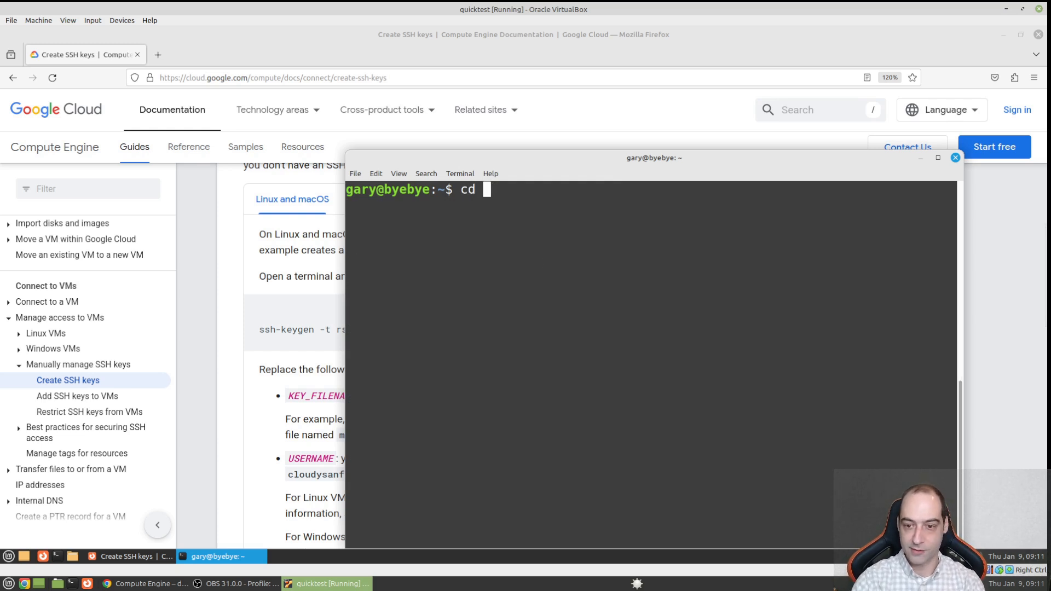
{"action": "key", "text": "Return"}
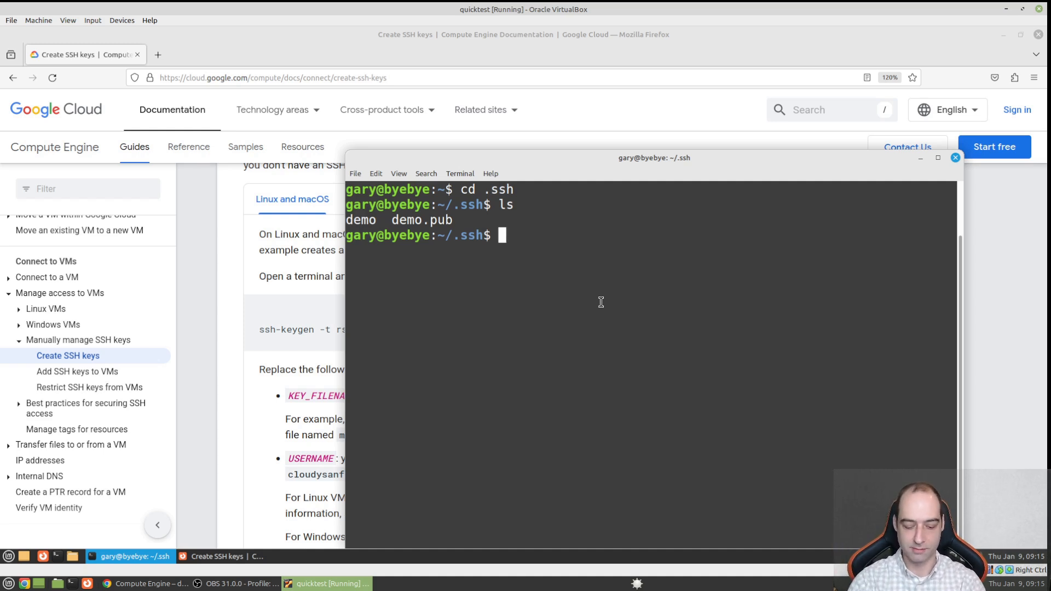
{"action": "type", "text": "cat "}
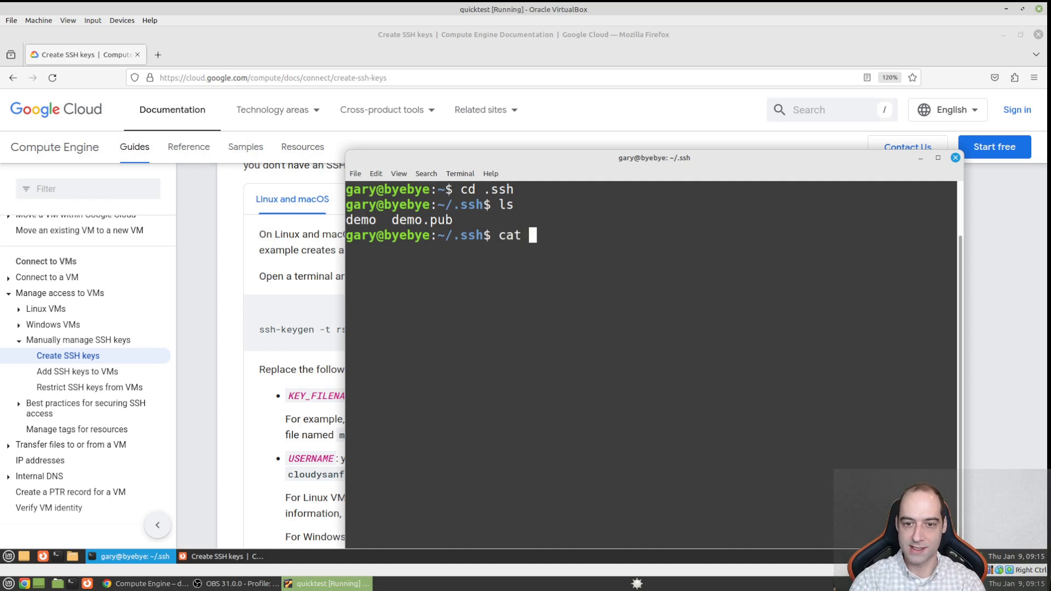
{"action": "type", "text": "demo"}
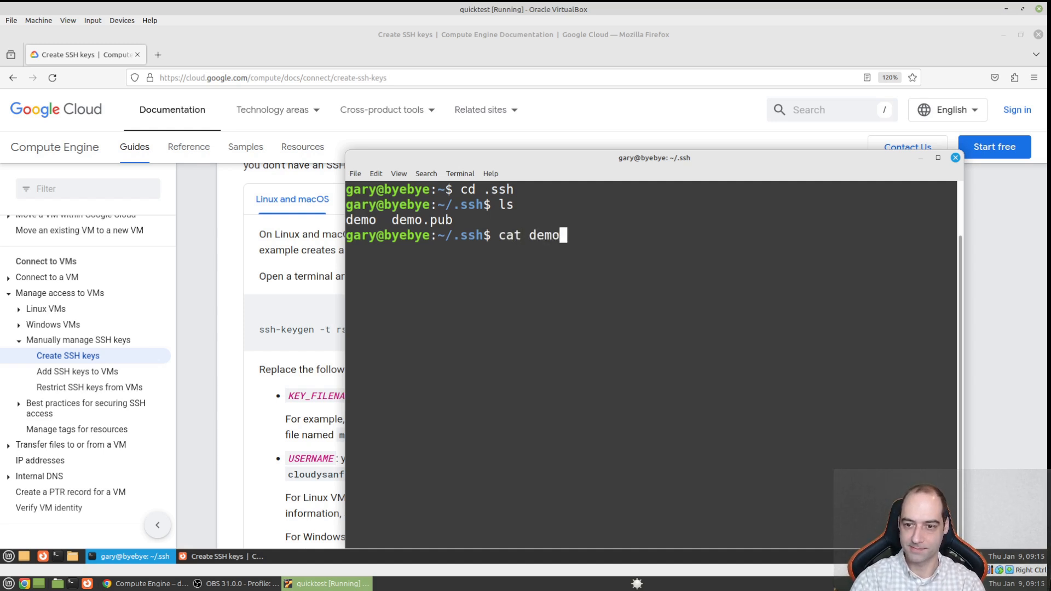
{"action": "type", "text": ".pub"}
{"action": "key", "text": "Return"}
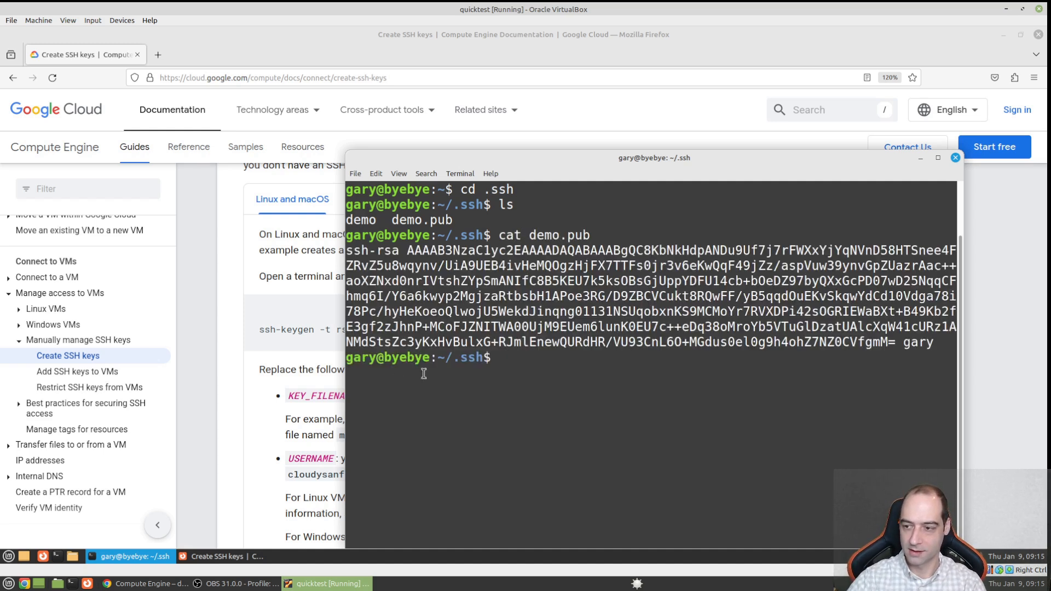
- Copy the entire printed public key, from ssh-rsa through the username at its end
{"action": "left_click_drag", "start_coordinate": [942, 342], "coordinate": [897, 342]}
{"action": "left_click_drag", "start_coordinate": [834, 323], "coordinate": [338, 245]}
{"action": "right_click", "coordinate": [416, 260]}
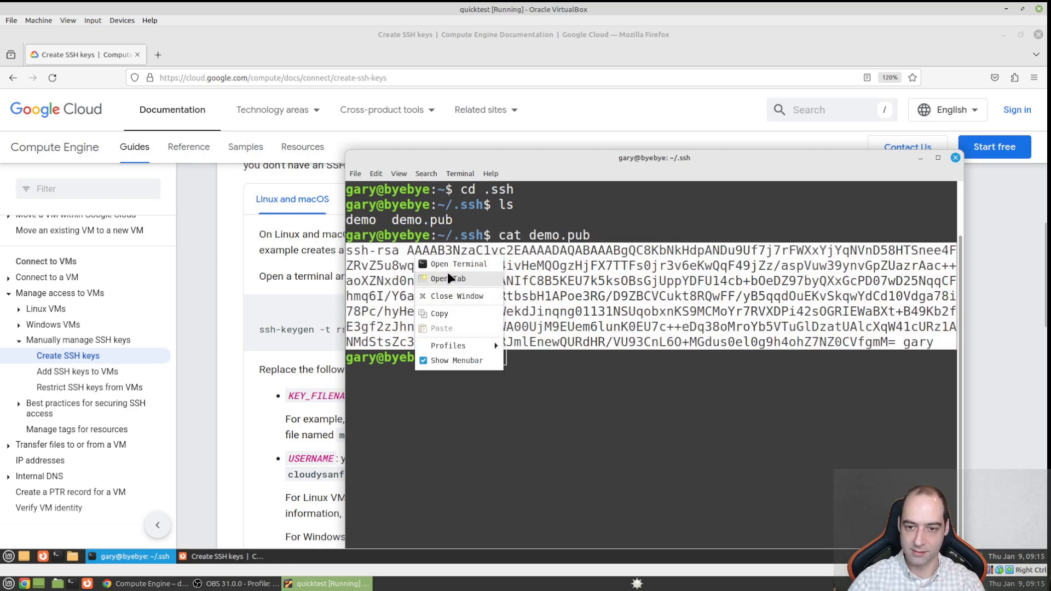
{"action": "left_click", "coordinate": [447, 325]}
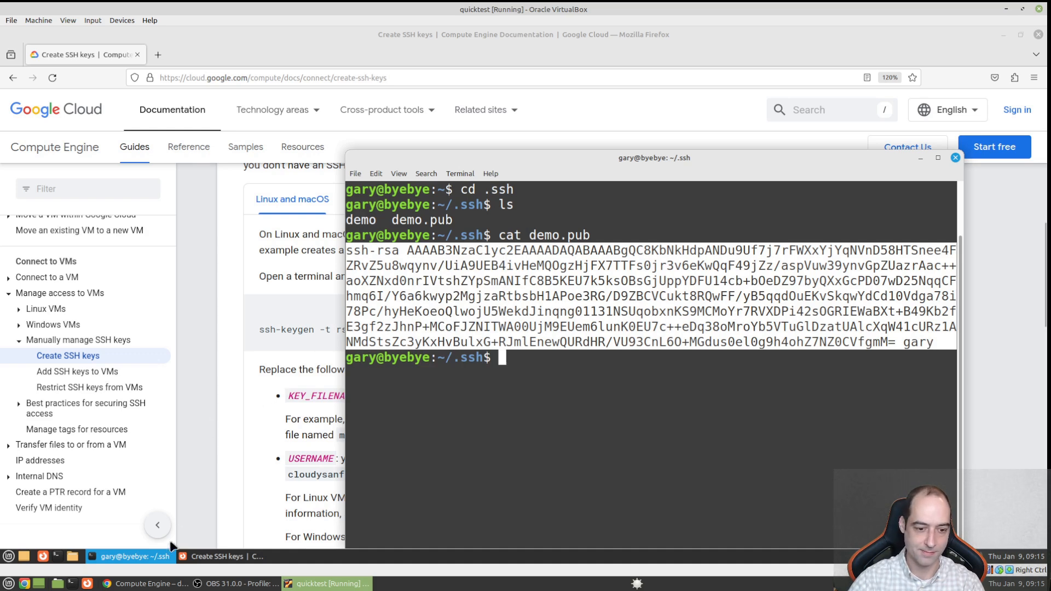
- Switch to the Google Cloud console in Chrome and paste the public key as SSH key 1 for the VM
{"action": "left_click", "coordinate": [145, 583]}
{"action": "left_click", "coordinate": [369, 453]}
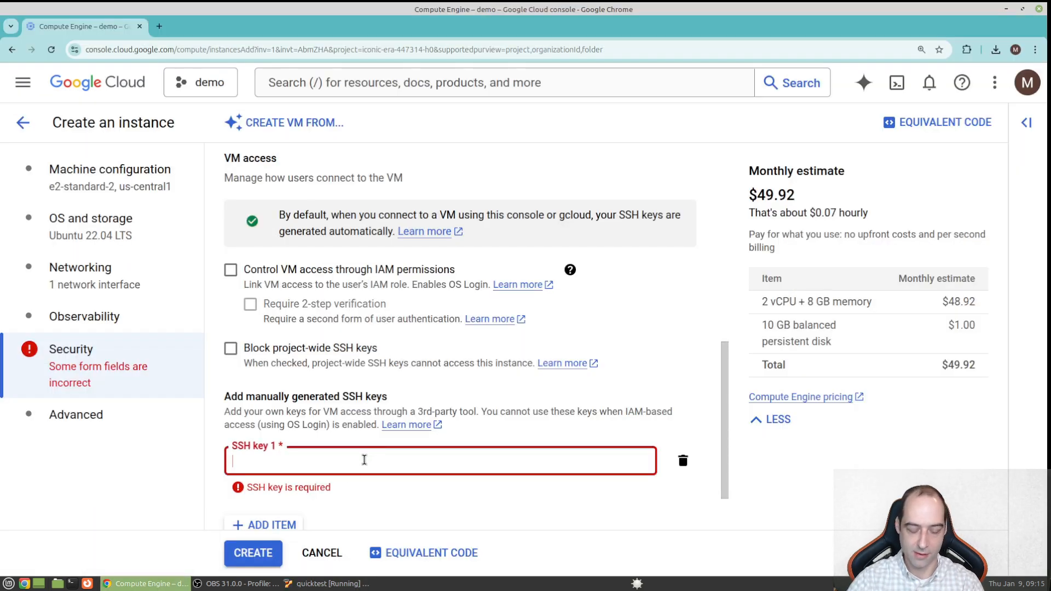
{"action": "key", "text": "ctrl+v"}
{"action": "scroll", "coordinate": [443, 411], "scroll_direction": "down", "scroll_amount": 1}
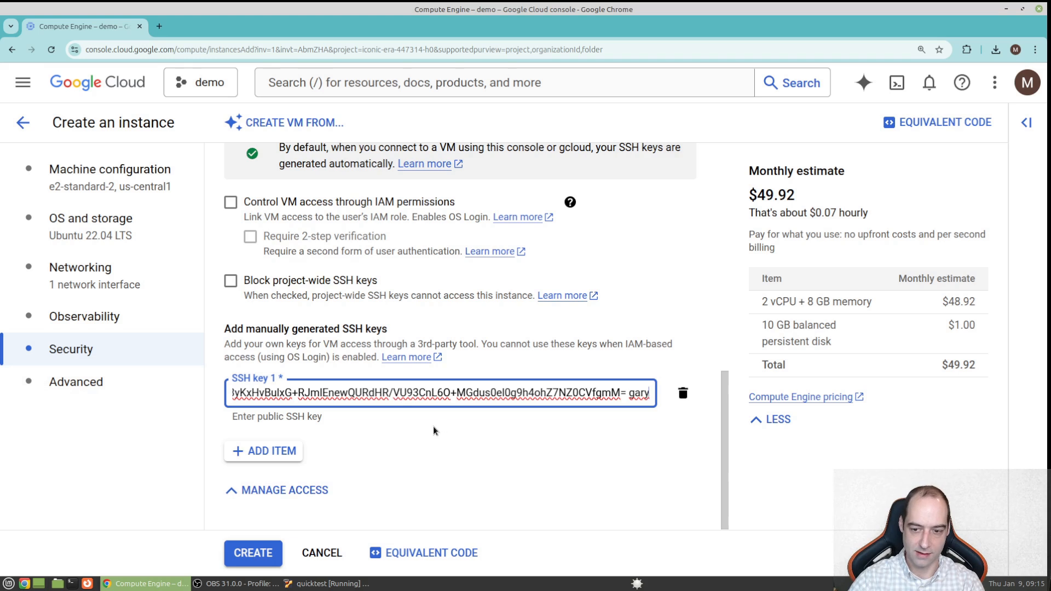
- Review the instance's Advanced, OS and storage, Machine configuration, Observability and Networking settings
{"action": "left_click", "coordinate": [116, 376]}
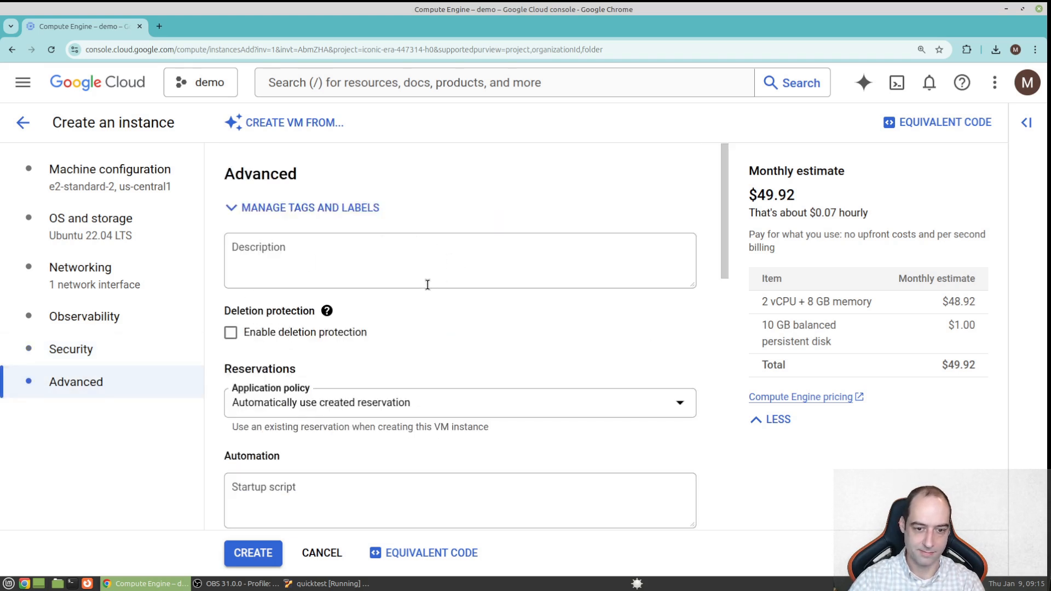
{"action": "scroll", "coordinate": [421, 288], "scroll_direction": "down", "scroll_amount": 2}
{"action": "scroll", "coordinate": [324, 294], "scroll_direction": "down", "scroll_amount": 2}
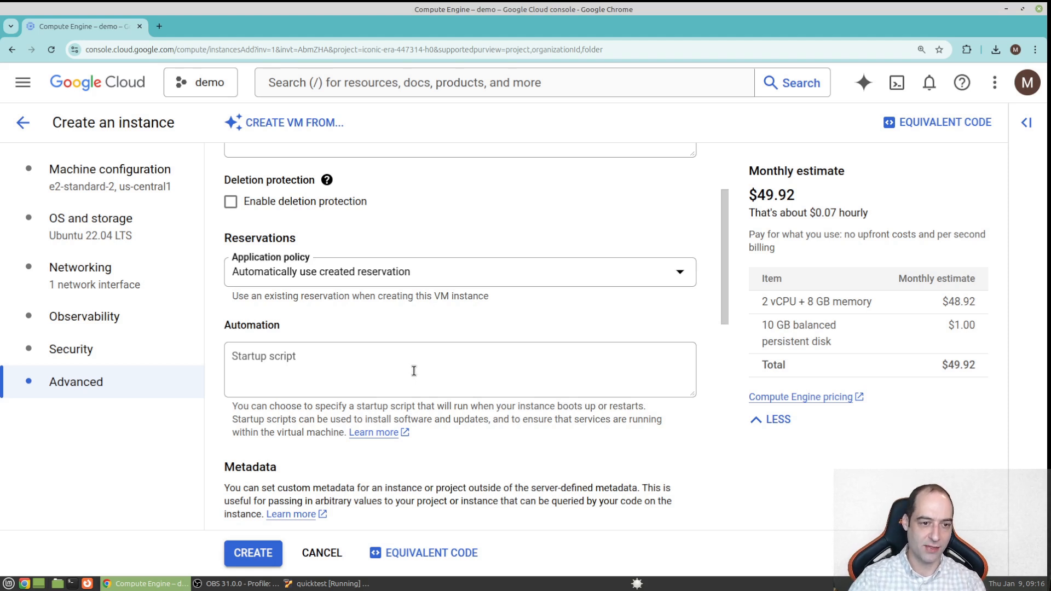
{"action": "left_click", "coordinate": [110, 240]}
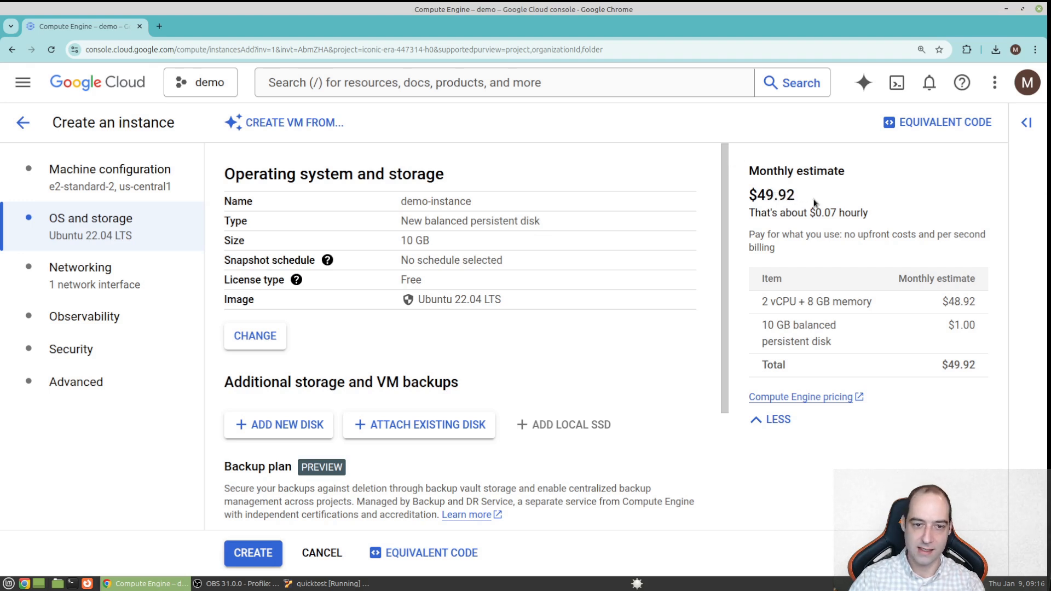
{"action": "scroll", "coordinate": [470, 386], "scroll_direction": "down", "scroll_amount": 3}
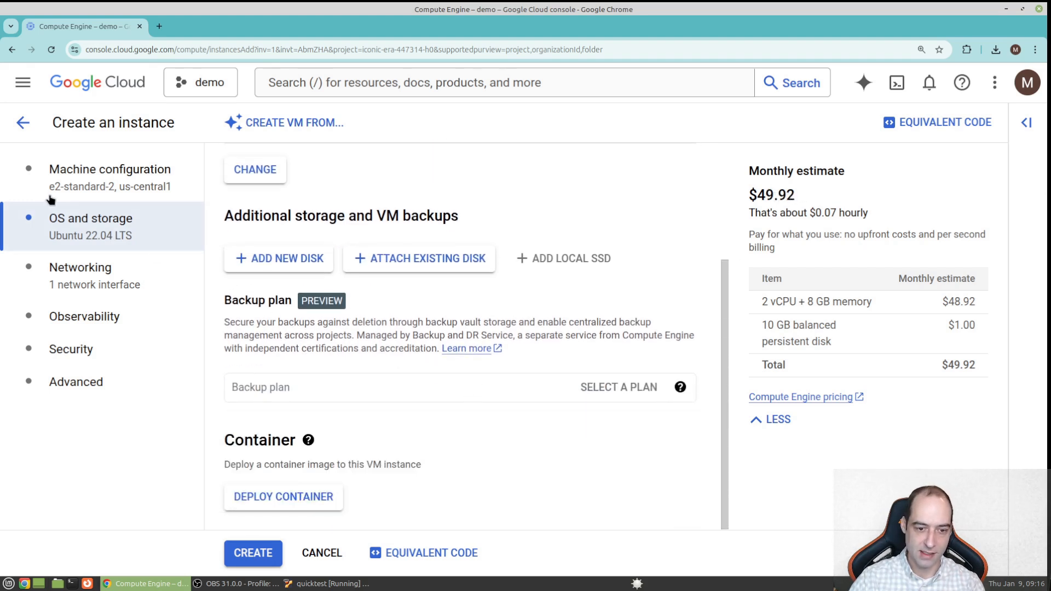
{"action": "left_click", "coordinate": [121, 187]}
{"action": "scroll", "coordinate": [466, 263], "scroll_direction": "down", "scroll_amount": 7}
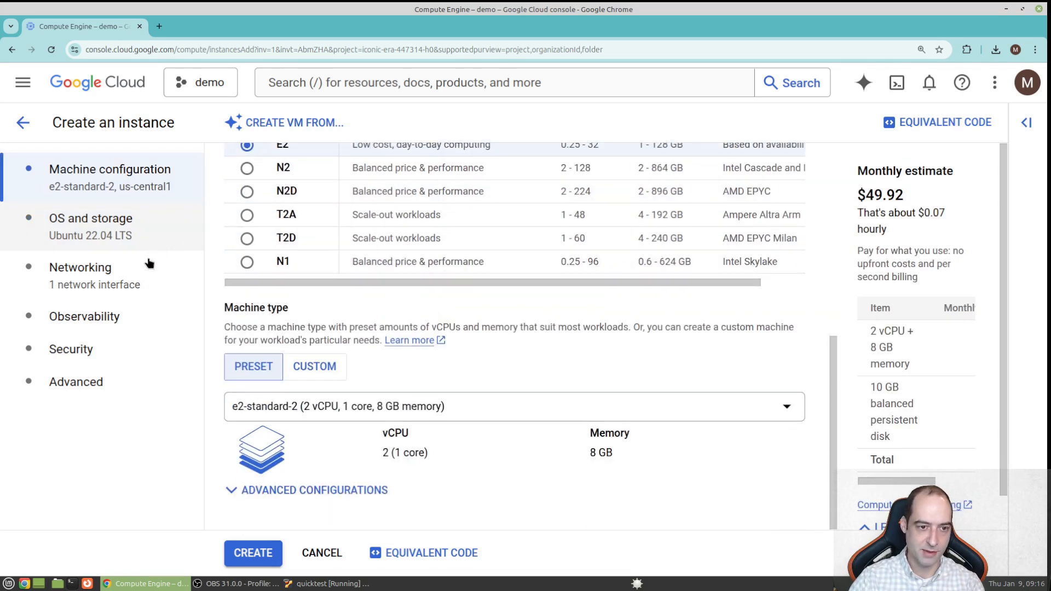
{"action": "left_click", "coordinate": [136, 310]}
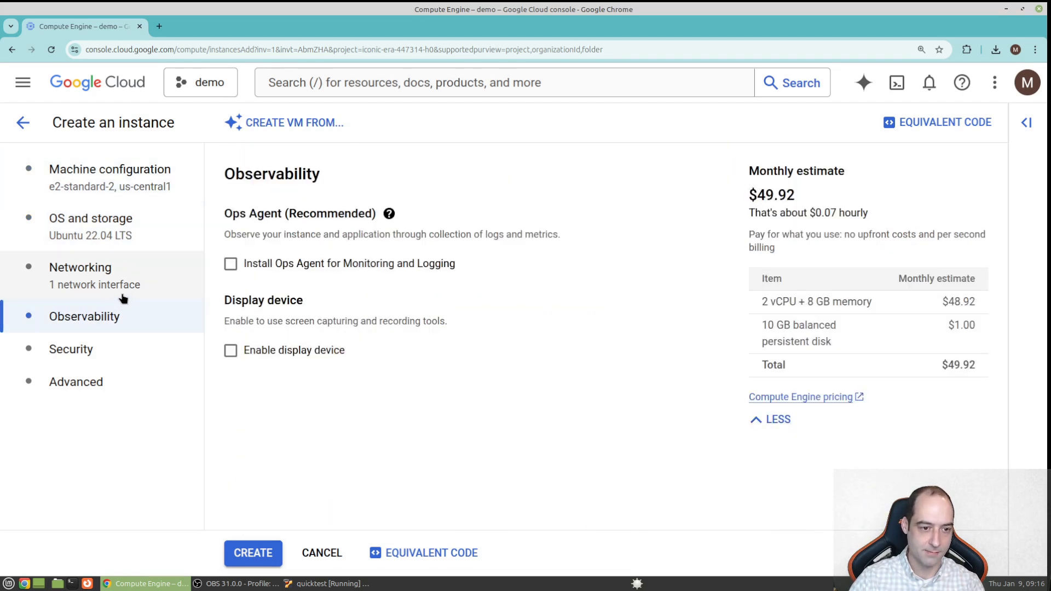
{"action": "left_click", "coordinate": [121, 281]}
- Set the boot disk type to Standard persistent disk, check the disk's advanced configuration, and apply the selection
{"action": "left_click", "coordinate": [123, 216]}
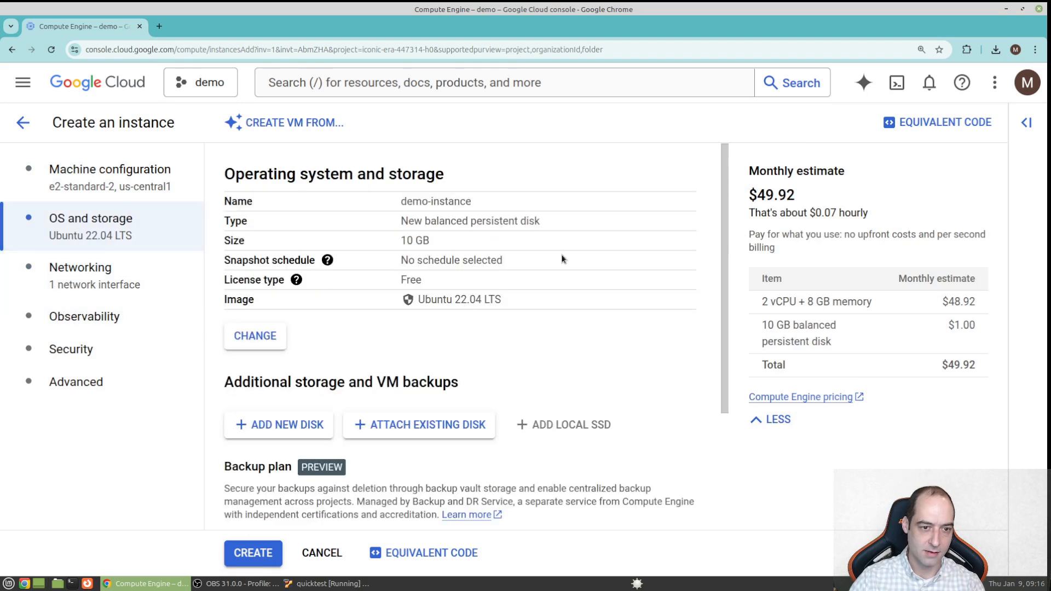
{"action": "scroll", "coordinate": [494, 315], "scroll_direction": "down", "scroll_amount": 3}
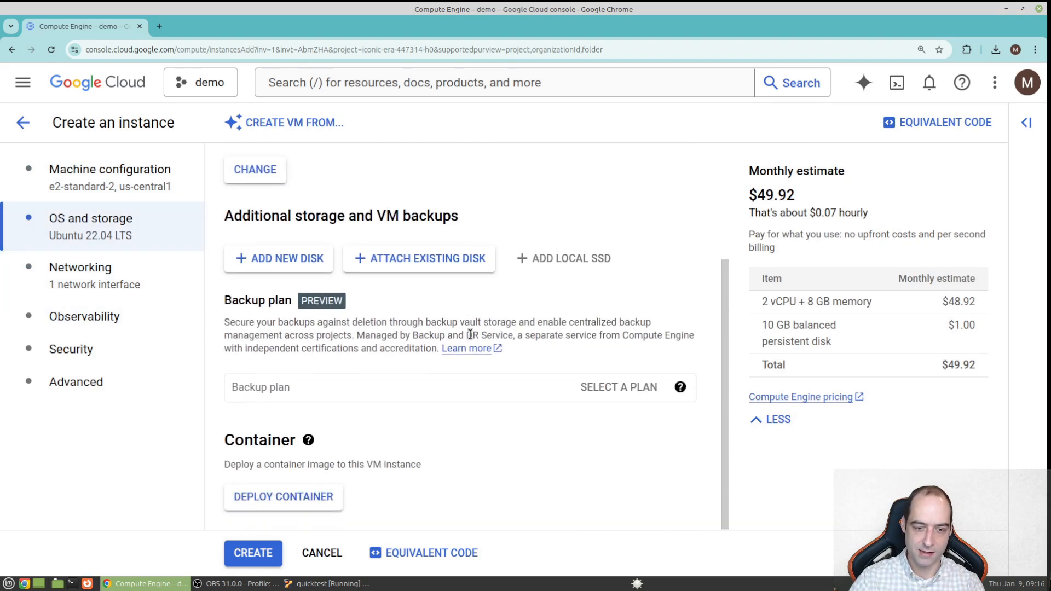
{"action": "scroll", "coordinate": [337, 348], "scroll_direction": "up", "scroll_amount": 2}
{"action": "scroll", "coordinate": [337, 348], "scroll_direction": "up", "scroll_amount": 2}
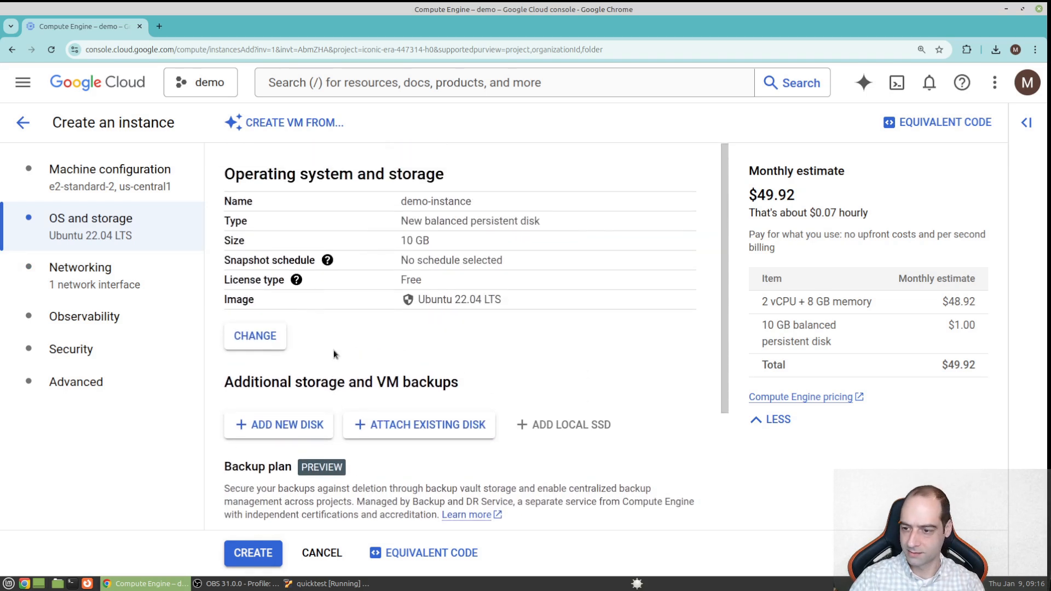
{"action": "left_click", "coordinate": [274, 345]}
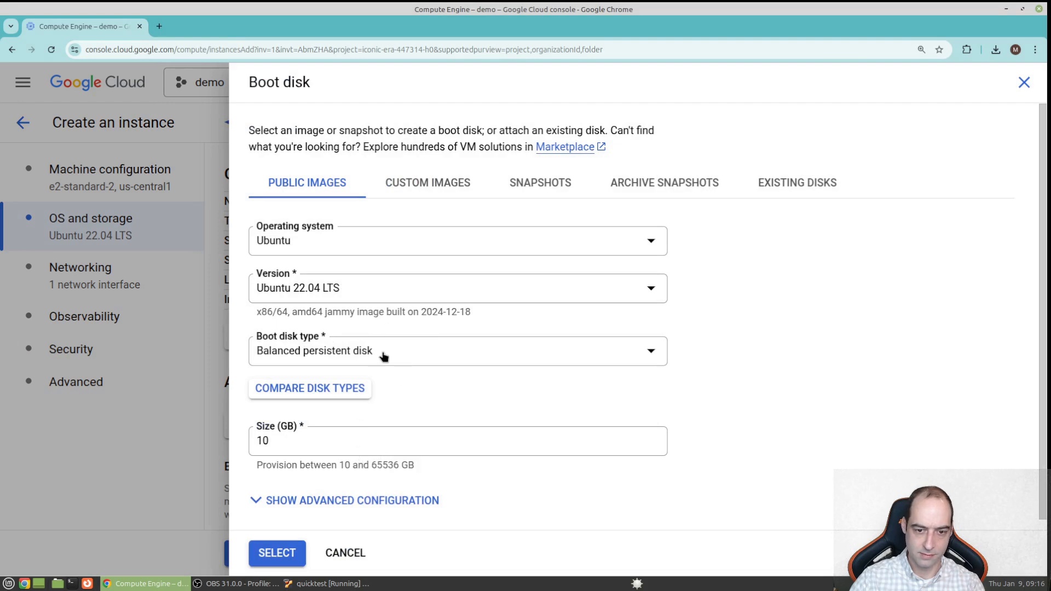
{"action": "left_click", "coordinate": [388, 355]}
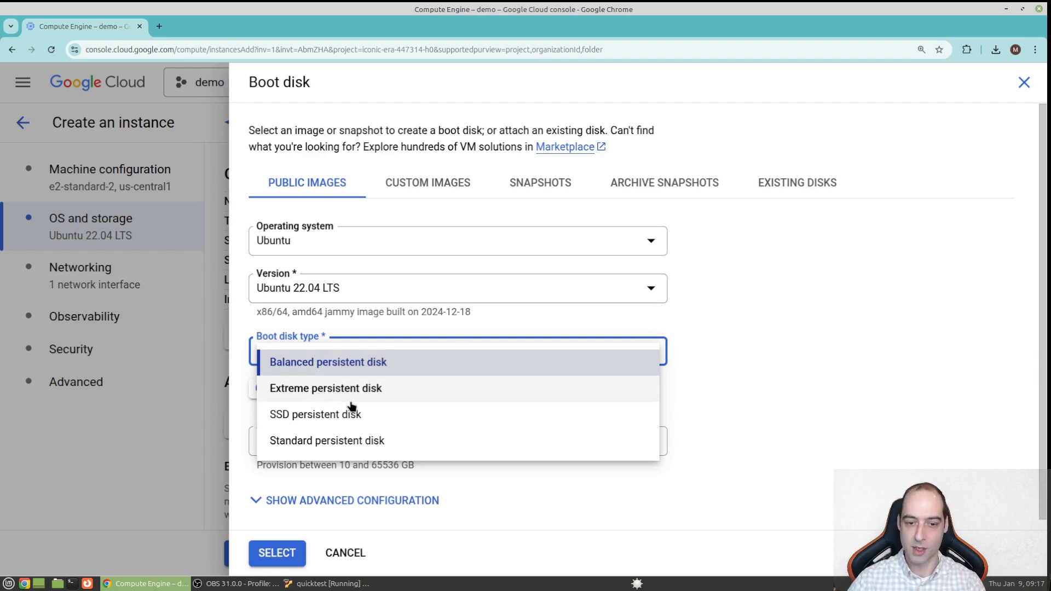
{"action": "left_click", "coordinate": [346, 446]}
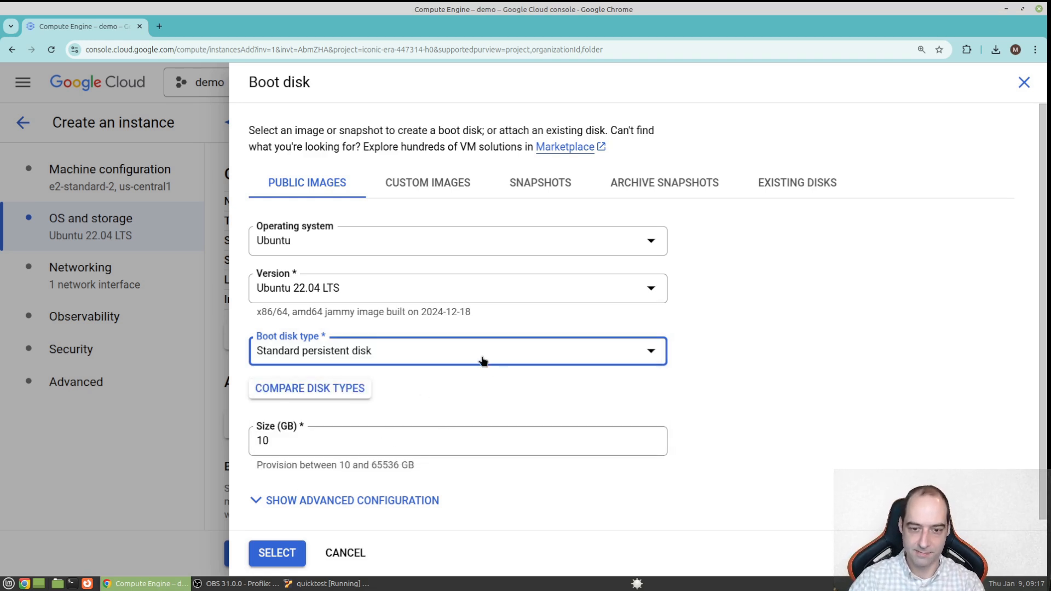
{"action": "left_click", "coordinate": [345, 508]}
{"action": "scroll", "coordinate": [372, 449], "scroll_direction": "down", "scroll_amount": 5}
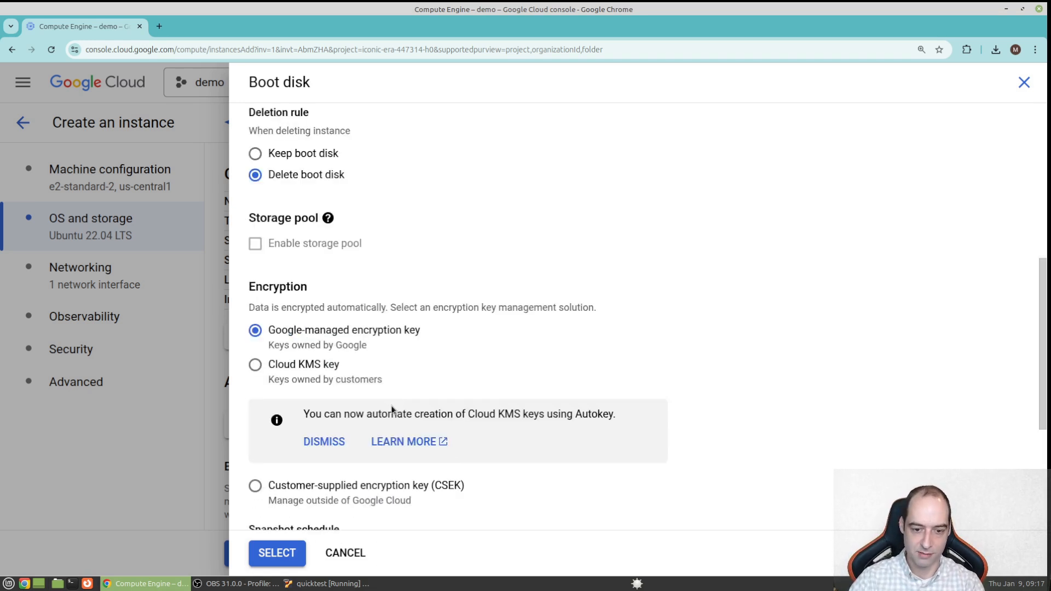
{"action": "scroll", "coordinate": [399, 307], "scroll_direction": "down", "scroll_amount": 5}
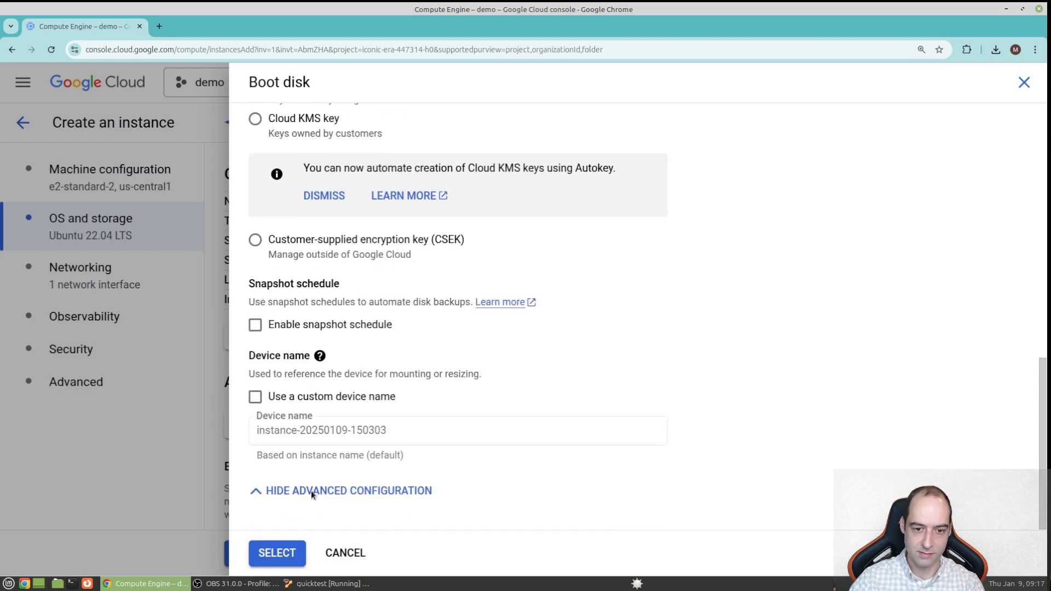
{"action": "left_click", "coordinate": [277, 553]}
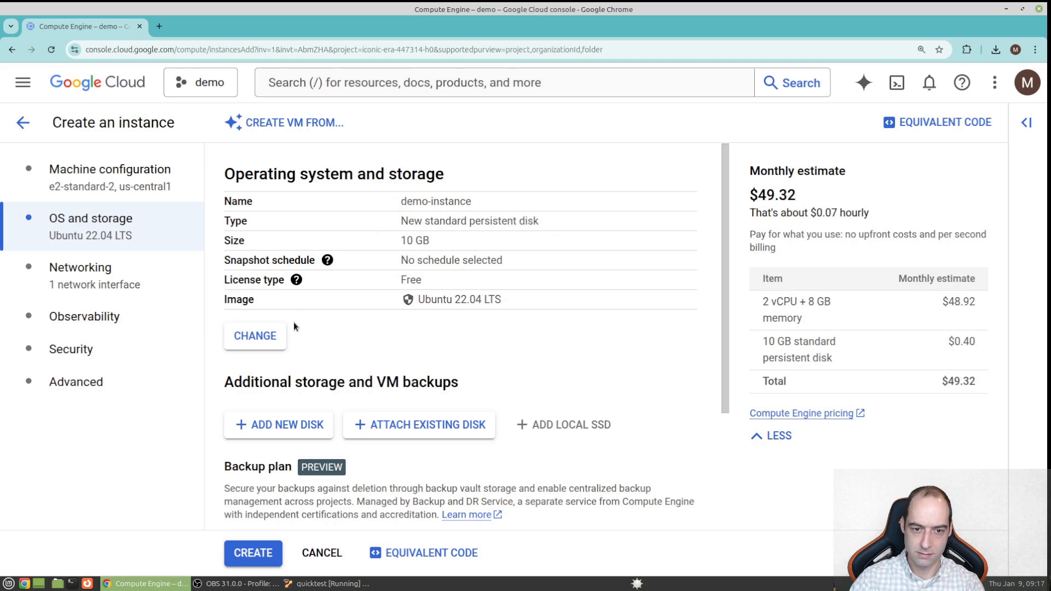
- Recheck the available boot disk types, keep Standard persistent disk selected, and return to the instance settings
{"action": "left_click", "coordinate": [256, 336]}
{"action": "left_click", "coordinate": [389, 362]}
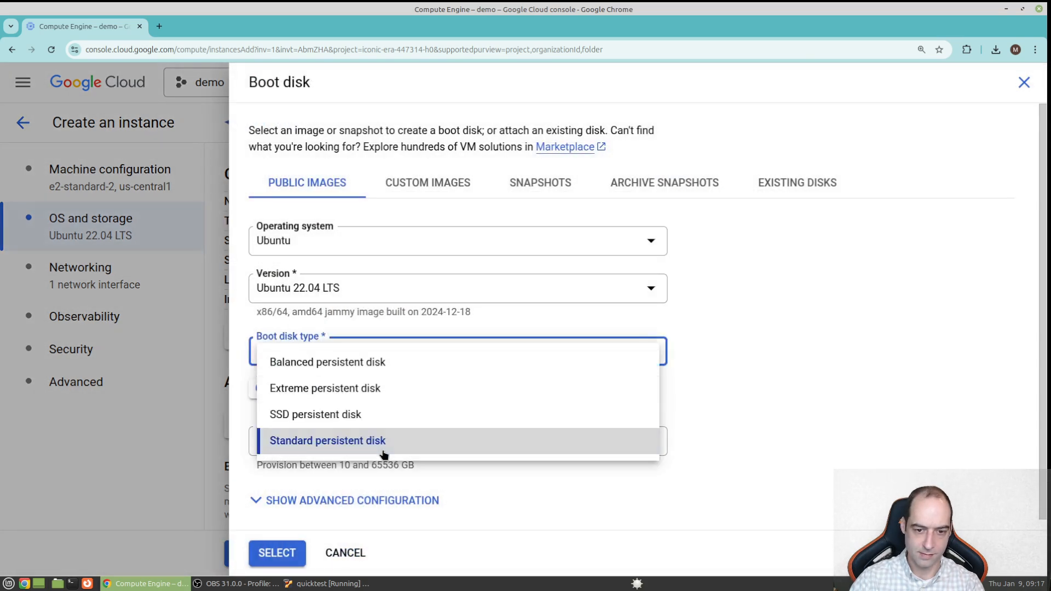
{"action": "left_click", "coordinate": [464, 450]}
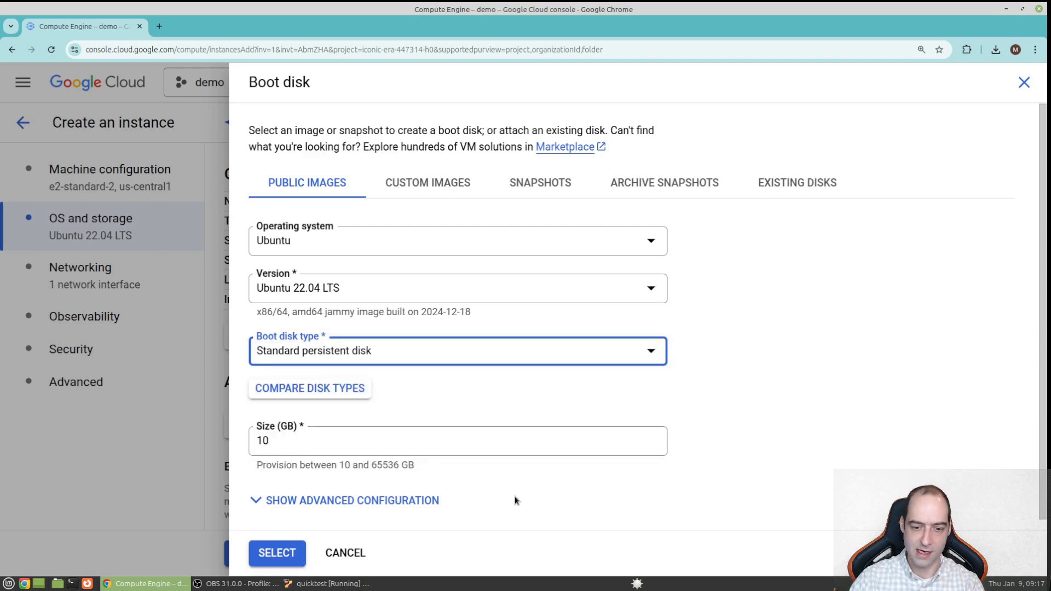
{"action": "left_click", "coordinate": [290, 550]}
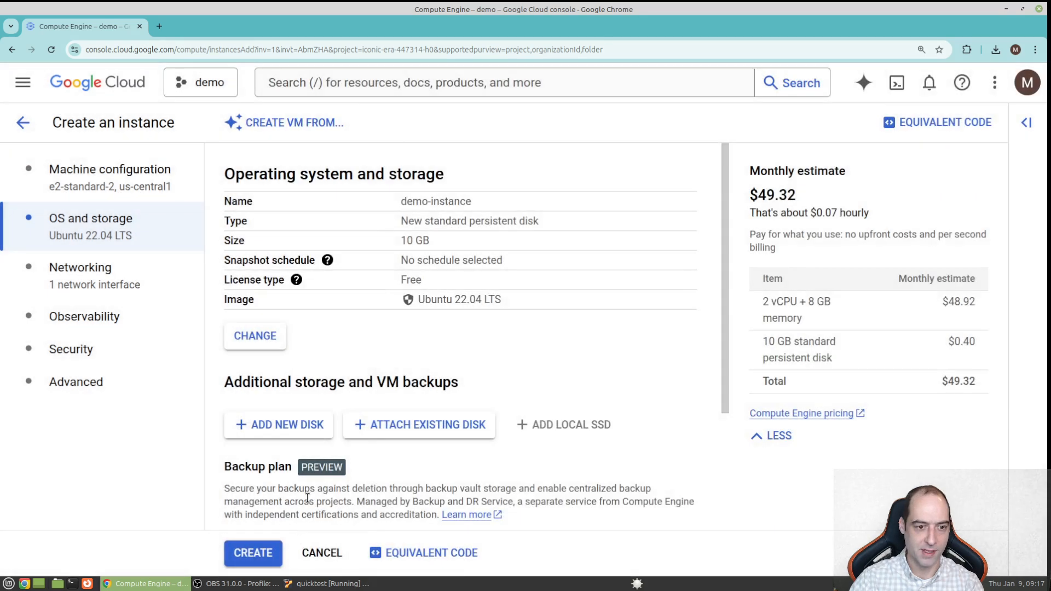
- Review the machine configuration of the instance, including the series list, machine type and advanced CPU options
{"action": "left_click", "coordinate": [108, 181]}
{"action": "scroll", "coordinate": [509, 337], "scroll_direction": "down", "scroll_amount": 3}
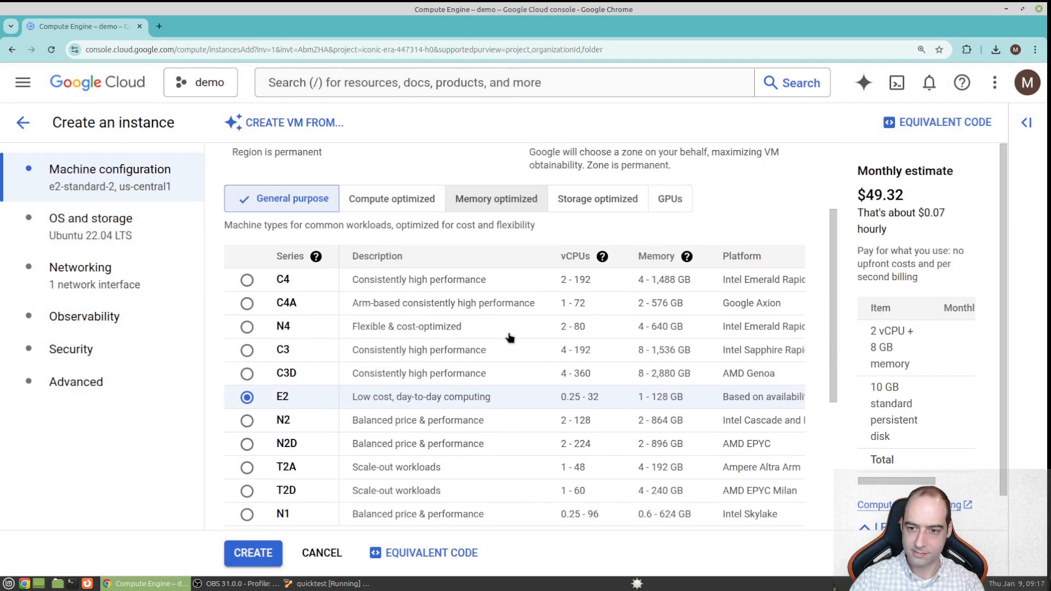
{"action": "scroll", "coordinate": [505, 342], "scroll_direction": "down", "scroll_amount": 5}
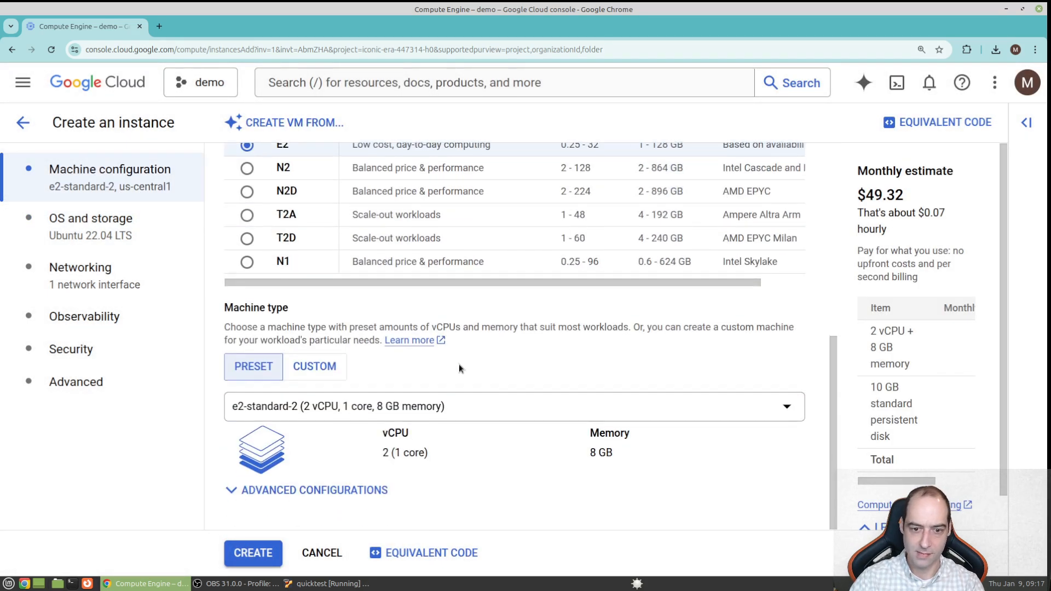
{"action": "left_click", "coordinate": [327, 490]}
{"action": "scroll", "coordinate": [373, 438], "scroll_direction": "down", "scroll_amount": 4}
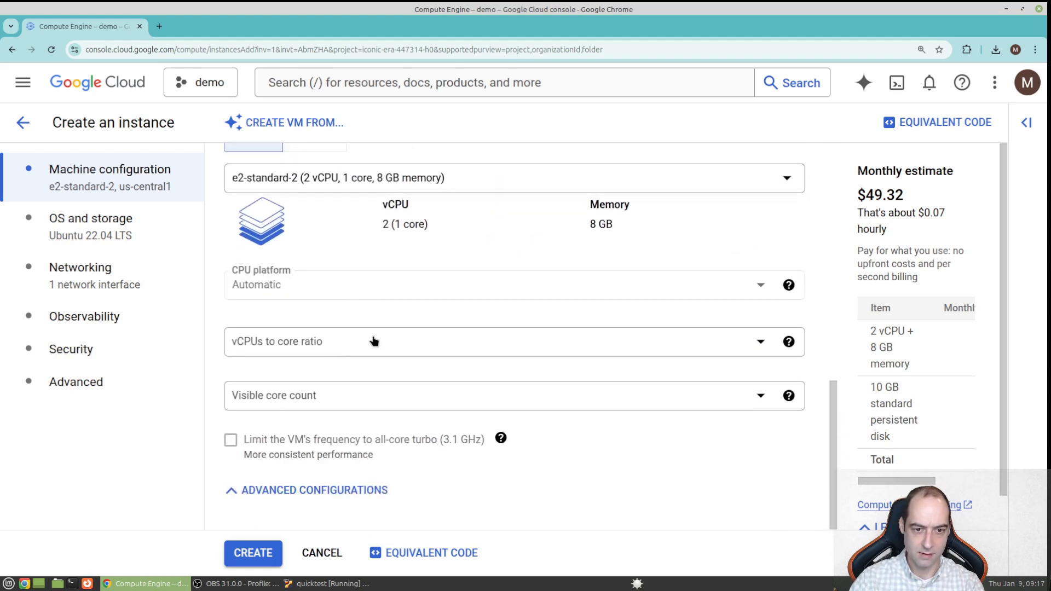
{"action": "scroll", "coordinate": [372, 342], "scroll_direction": "up", "scroll_amount": 4}
{"action": "scroll", "coordinate": [390, 361], "scroll_direction": "up", "scroll_amount": 6}
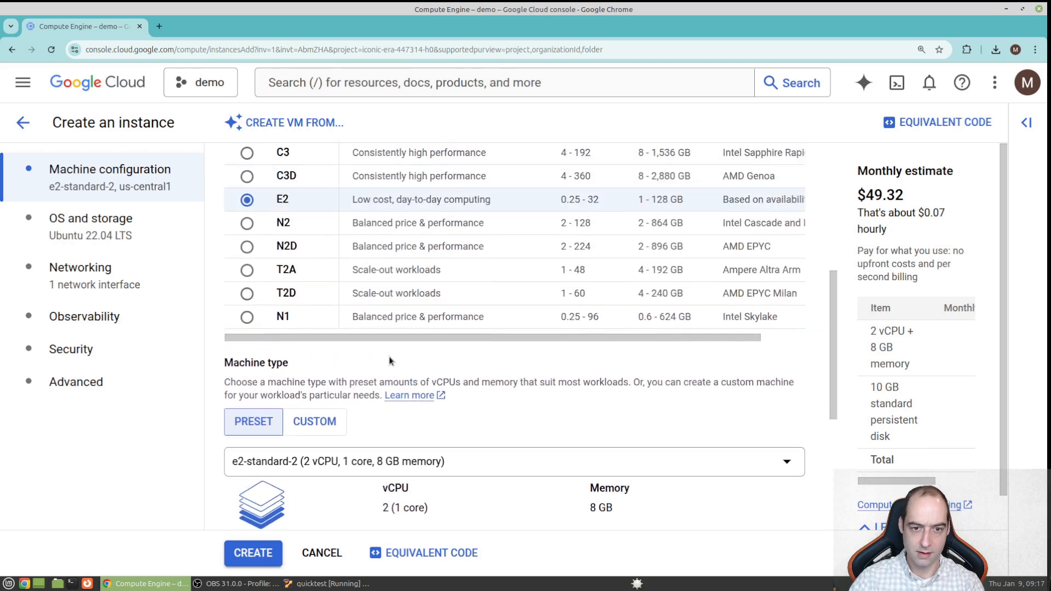
{"action": "scroll", "coordinate": [393, 366], "scroll_direction": "up", "scroll_amount": 2}
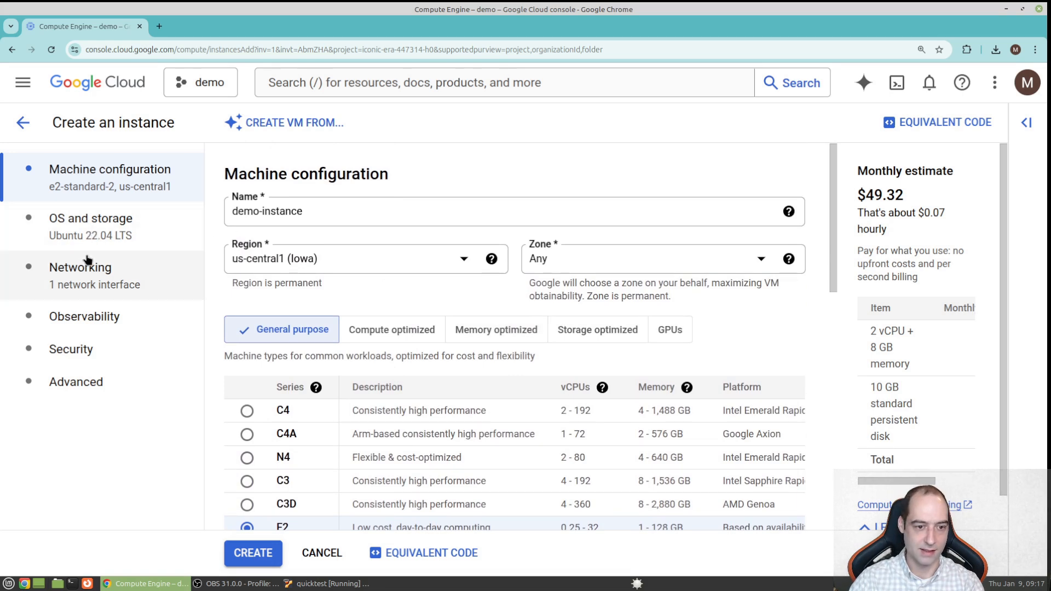
- Set the VM provisioning model to Spot in the advanced settings, check the available models again, and keep Spot selected
{"action": "left_click", "coordinate": [85, 383]}
{"action": "scroll", "coordinate": [402, 424], "scroll_direction": "down", "scroll_amount": 10}
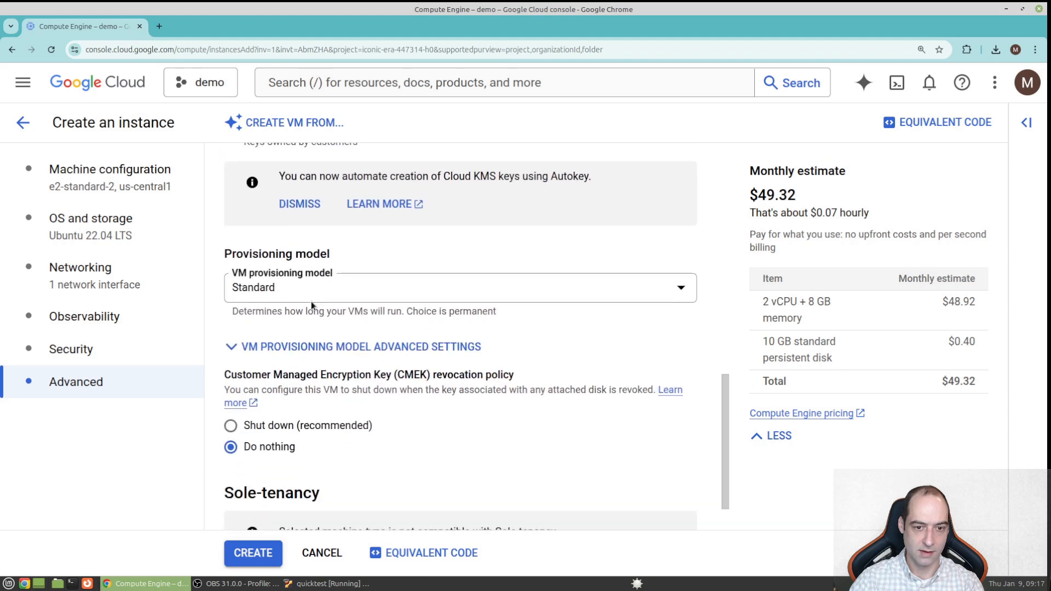
{"action": "left_click", "coordinate": [345, 287]}
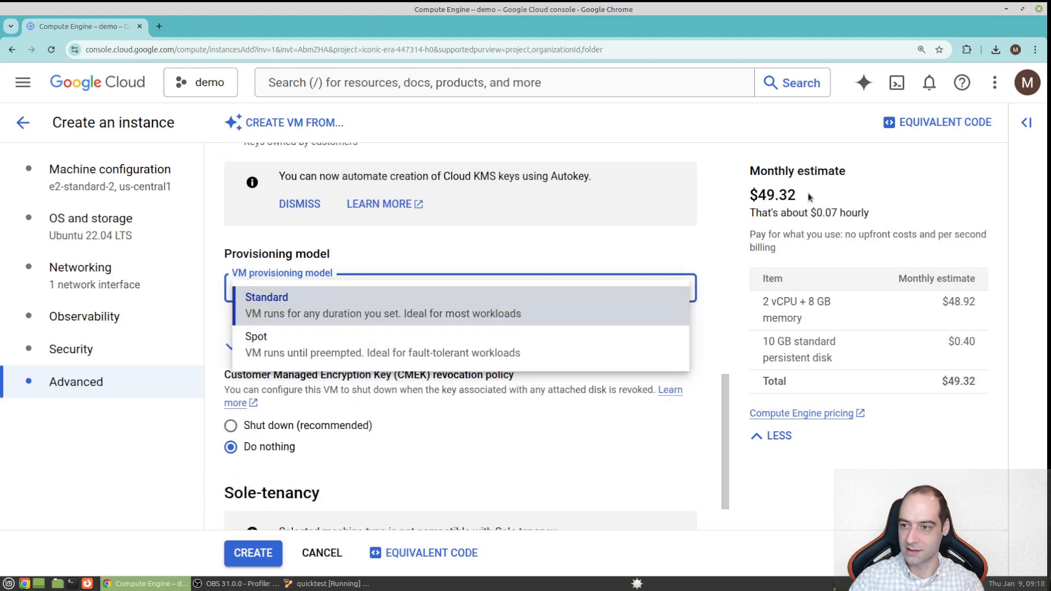
{"action": "left_click", "coordinate": [307, 347]}
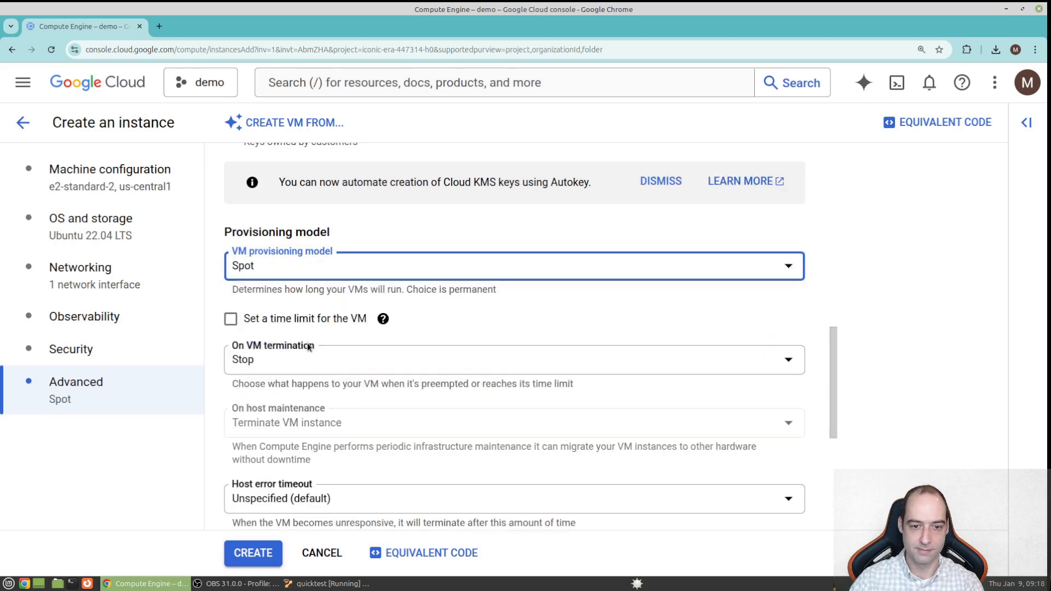
{"action": "scroll", "coordinate": [307, 343], "scroll_direction": "down", "scroll_amount": 3}
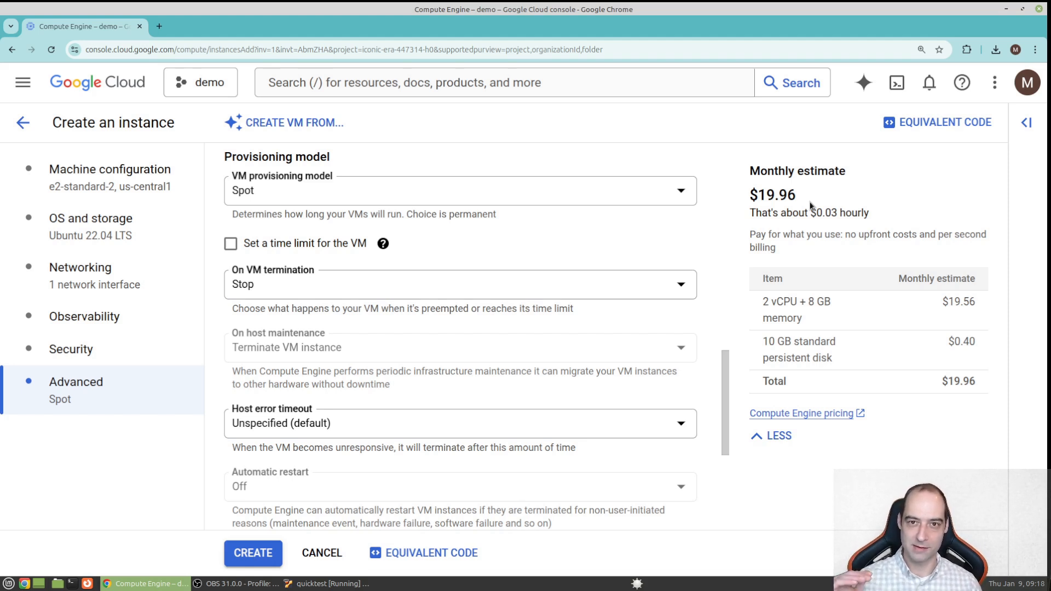
{"action": "left_click", "coordinate": [310, 194]}
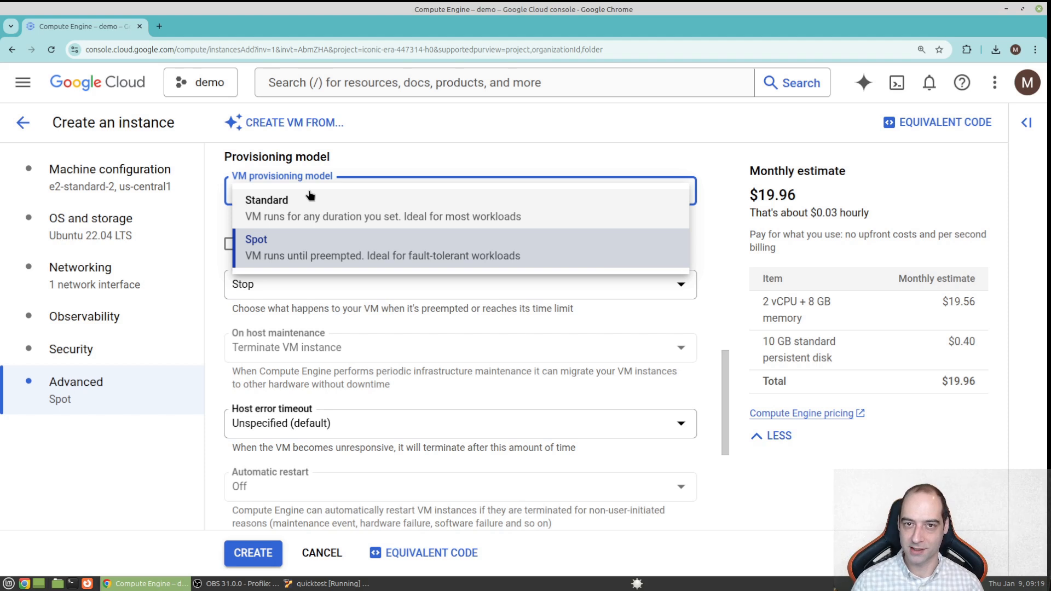
{"action": "left_click", "coordinate": [400, 147]}
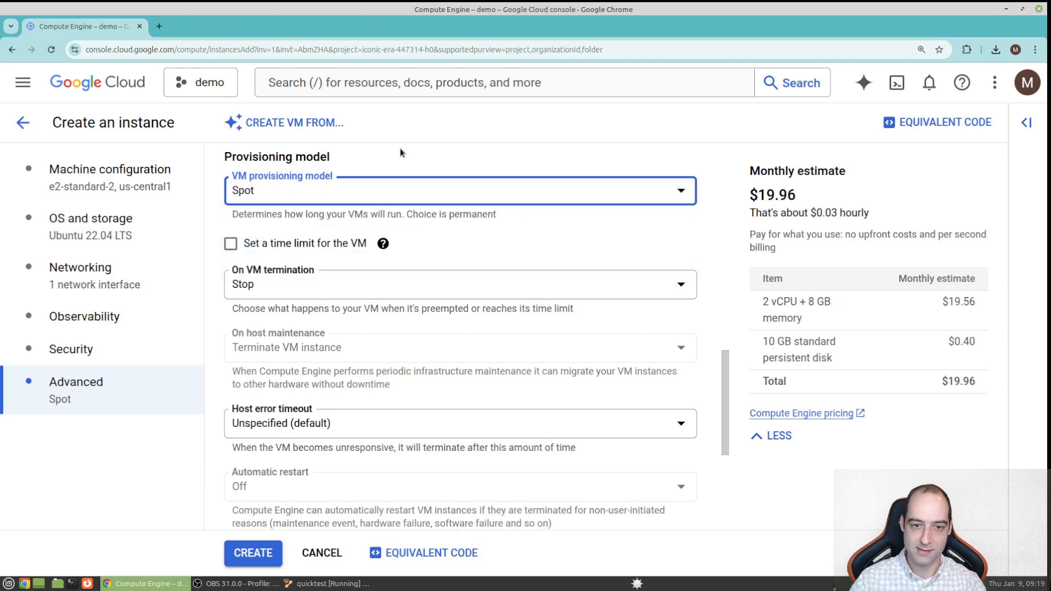
- Check the VM termination options, keep Stop selected, and create the instance
{"action": "left_click", "coordinate": [343, 294]}
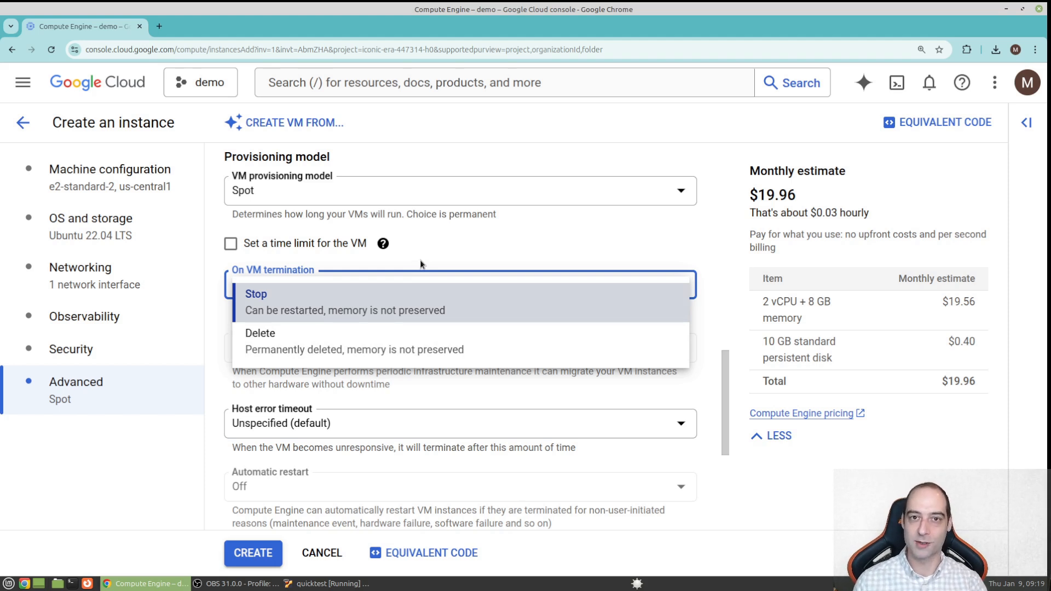
{"action": "left_click", "coordinate": [530, 298]}
{"action": "left_click", "coordinate": [546, 251]}
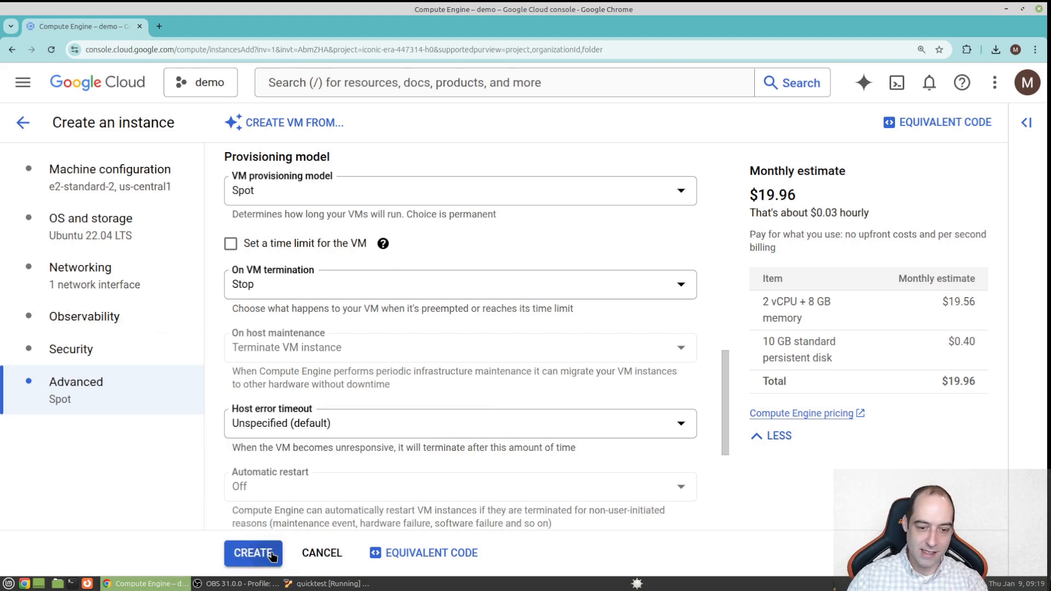
{"action": "left_click", "coordinate": [253, 553]}
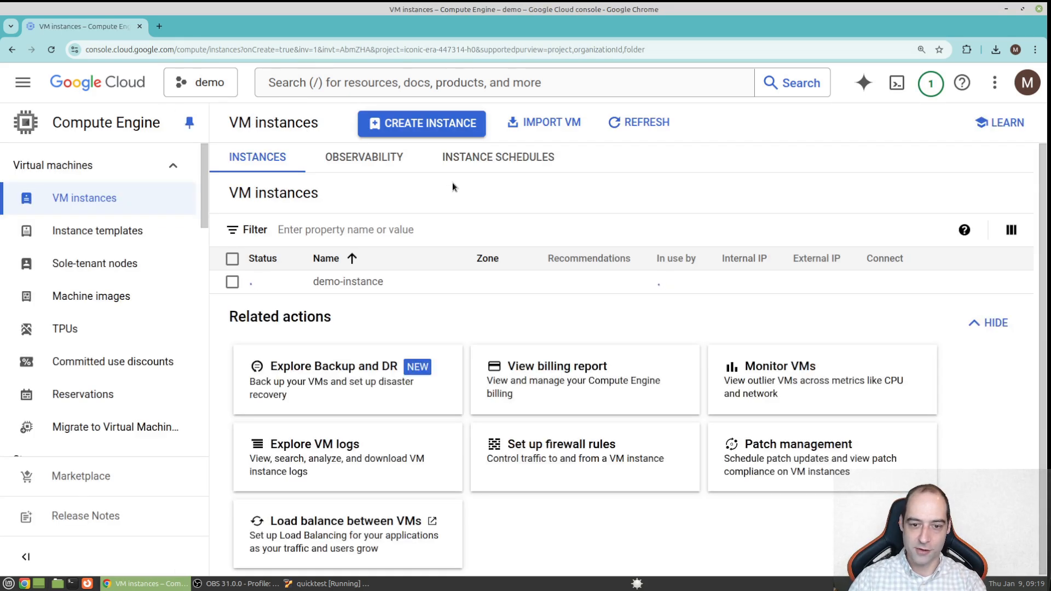
- Switch to the quicktest virtual machine, launch Visual Studio Code there, and maximize its window
{"action": "left_click", "coordinate": [327, 584]}
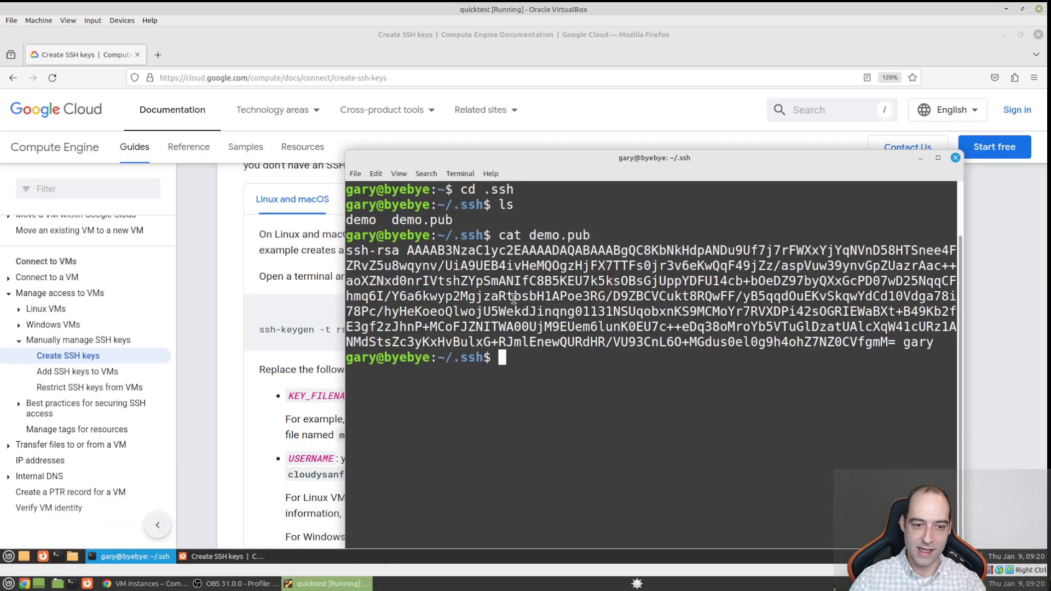
{"action": "left_click", "coordinate": [209, 244]}
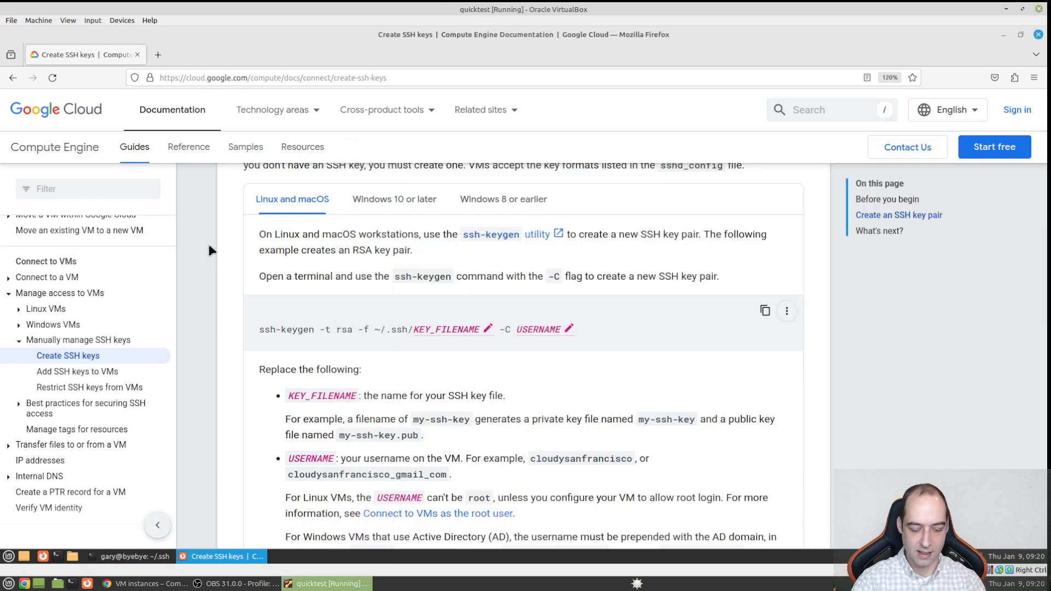
{"action": "key", "text": "super"}
{"action": "type", "text": "vid"}
{"action": "key", "text": "BackSpace"}
{"action": "type", "text": "sual"}
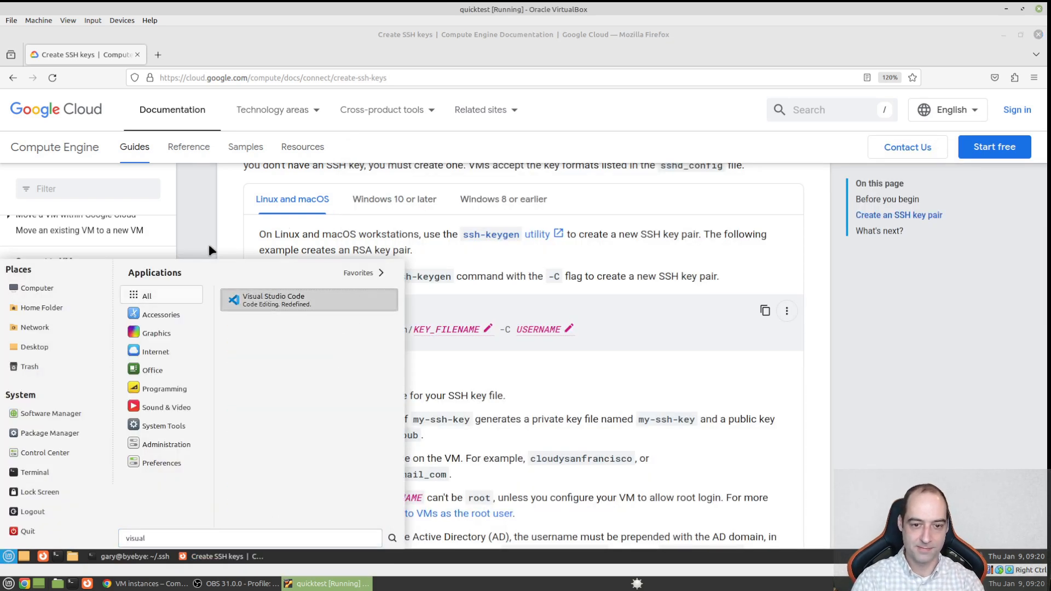
{"action": "key", "text": "Return"}
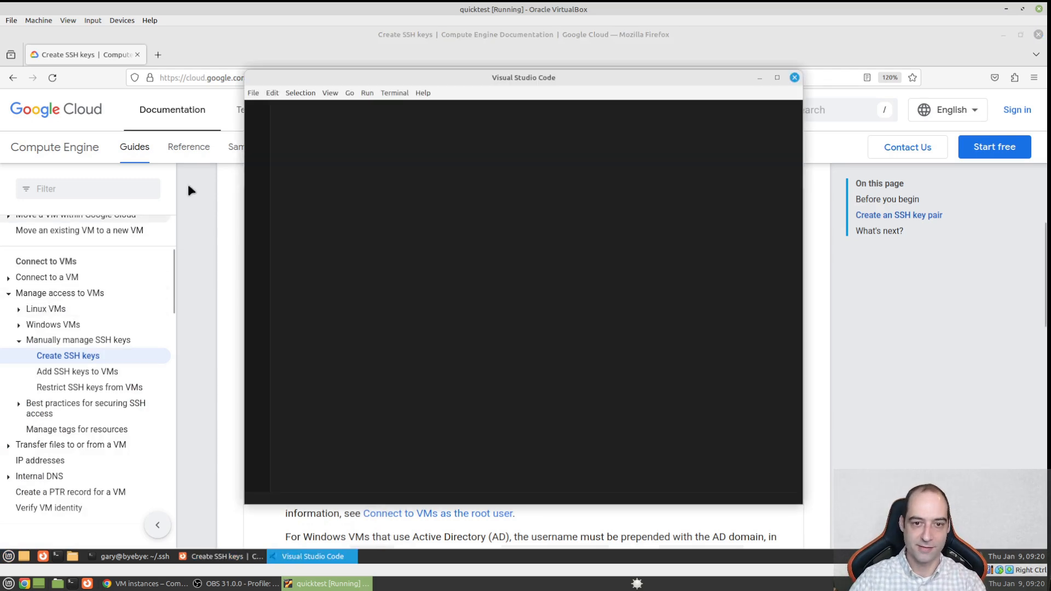
{"action": "double_click", "coordinate": [496, 80]}
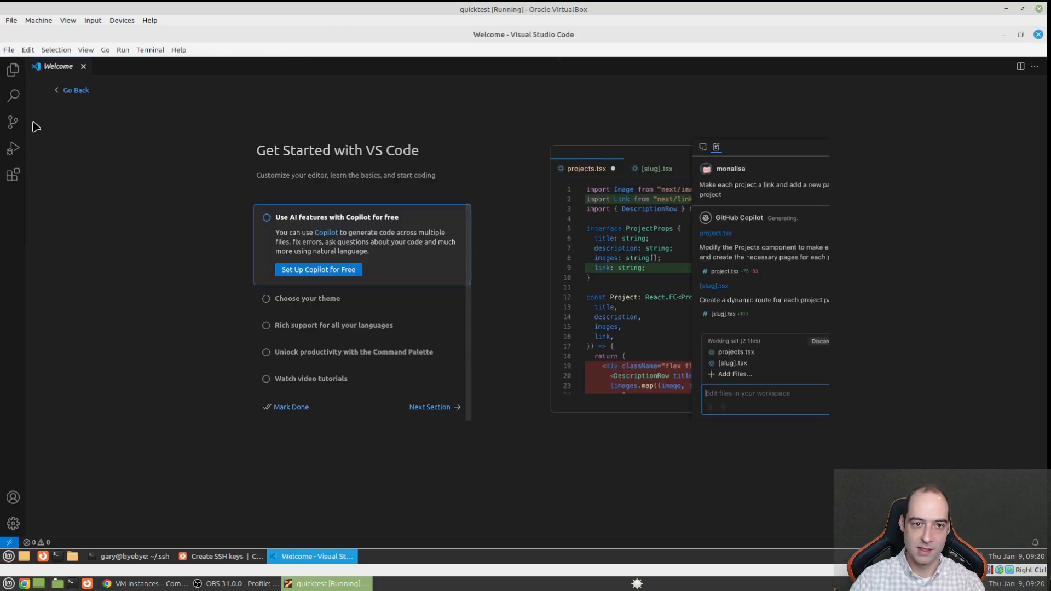
- Close the Welcome page and enlarge the editor interface by three zoom levels
{"action": "left_click", "coordinate": [85, 69]}
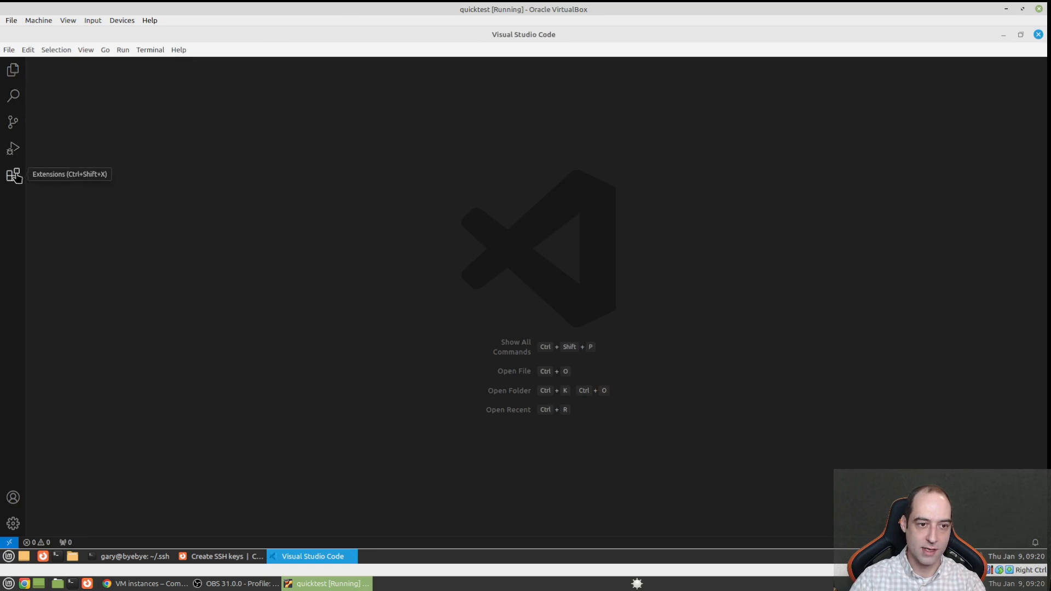
{"action": "key", "text": "ctrl+equal"}
{"action": "key", "text": "ctrl+equal"}
{"action": "key", "text": "ctrl+equal"}
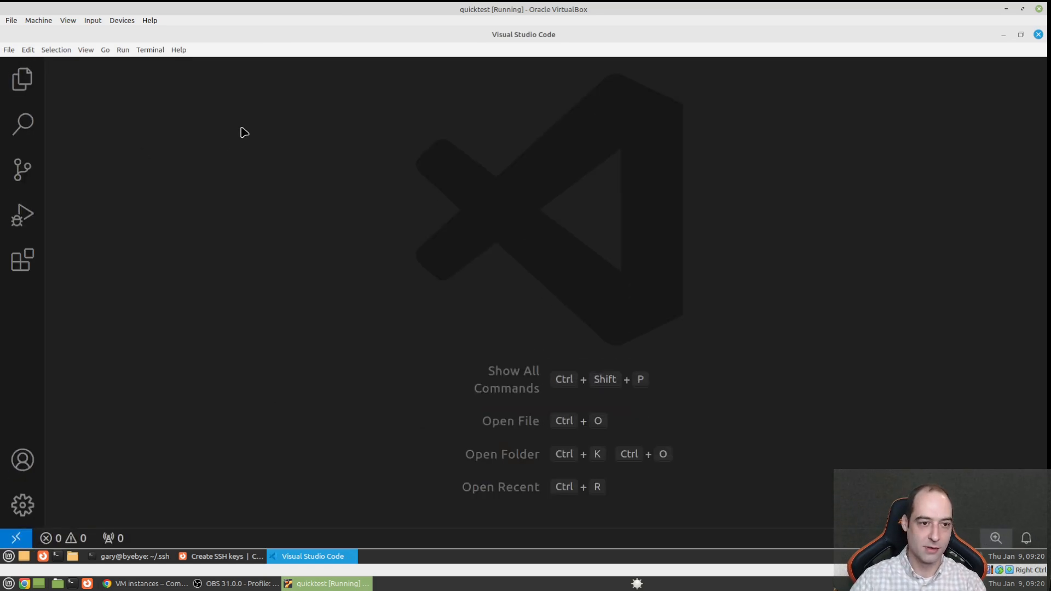
- Search the extensions for "ssh", install Microsoft's Remote - SSH extension, and close its details page
{"action": "left_click", "coordinate": [17, 265]}
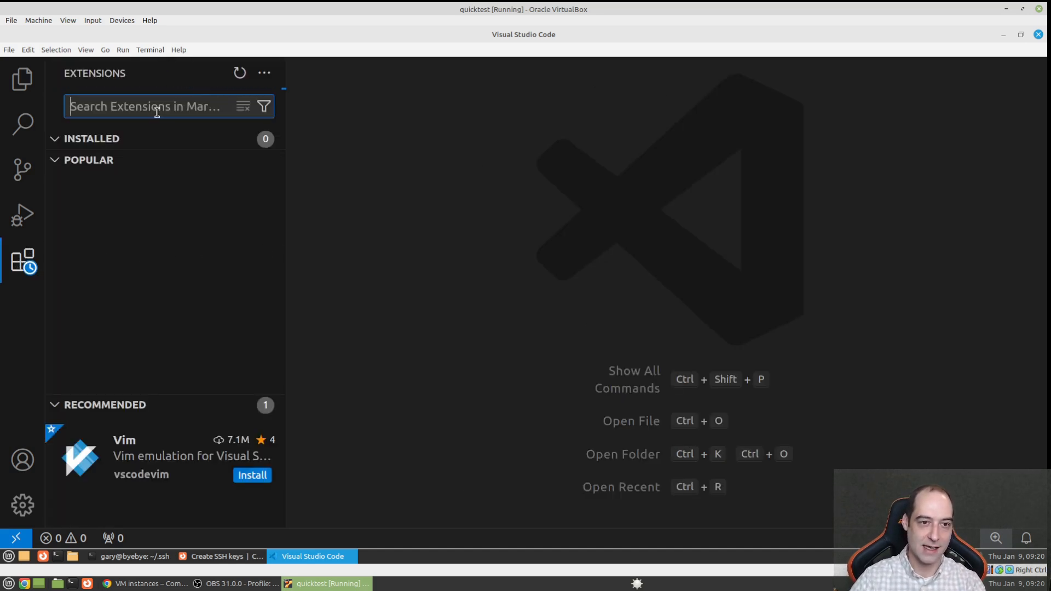
{"action": "type", "text": "ssh"}
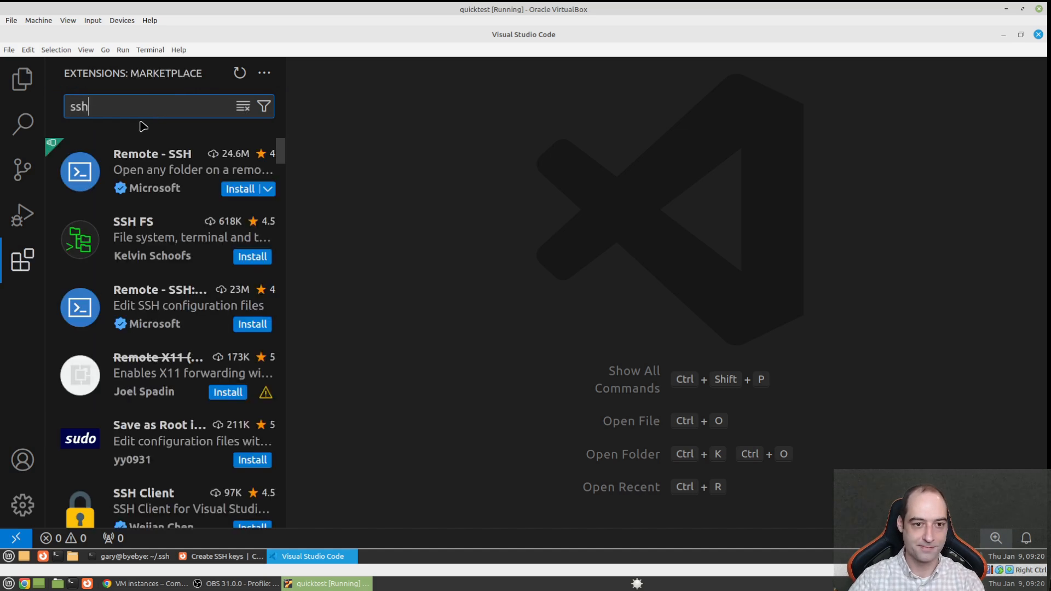
{"action": "left_click", "coordinate": [239, 189]}
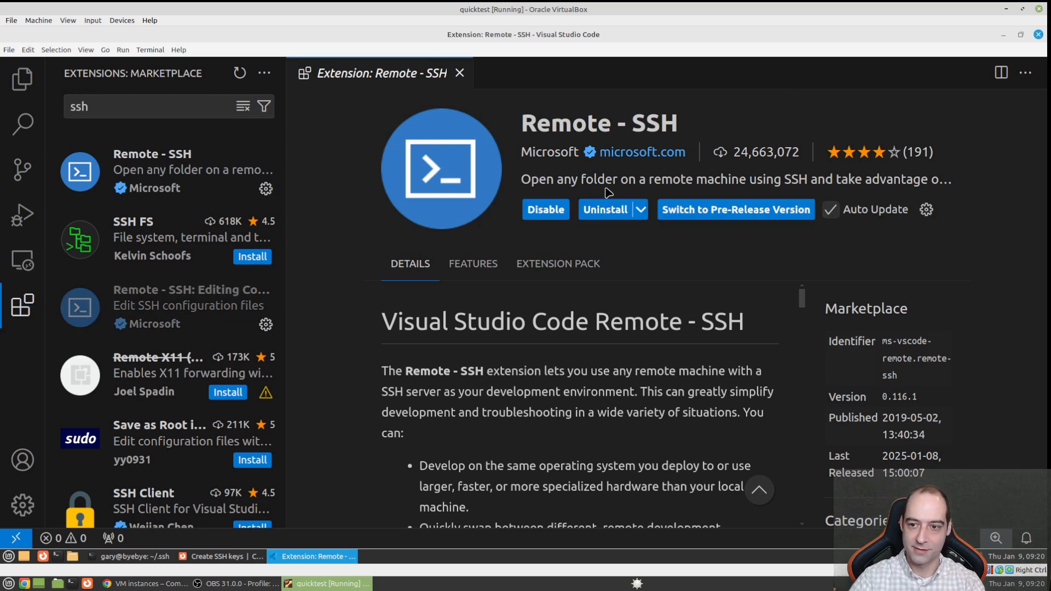
{"action": "left_click", "coordinate": [460, 73]}
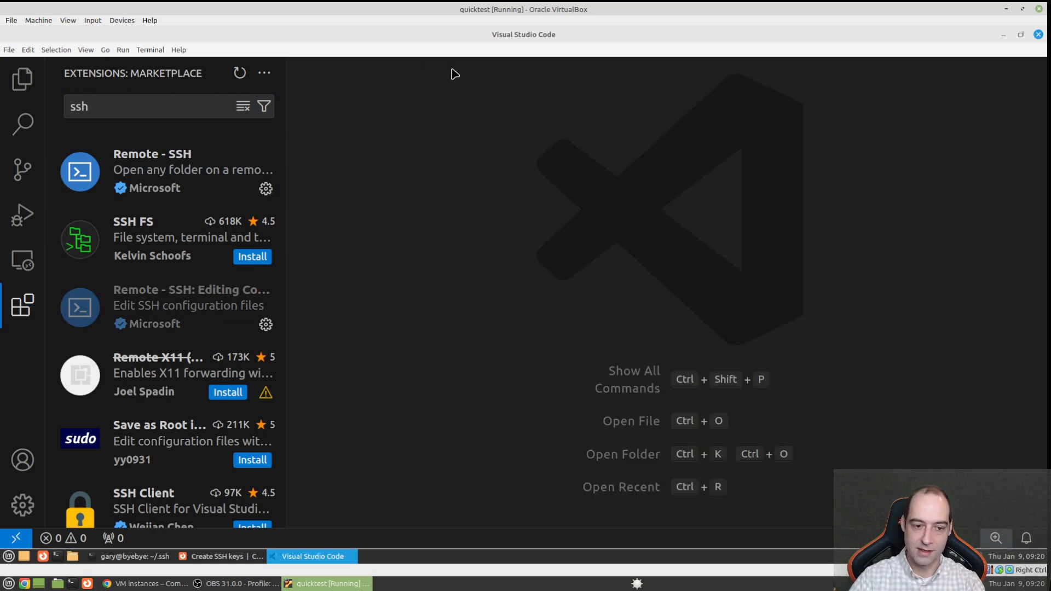
- Switch to Firefox and search the web for "ssh config file example" in a new tab
{"action": "left_click", "coordinate": [222, 556]}
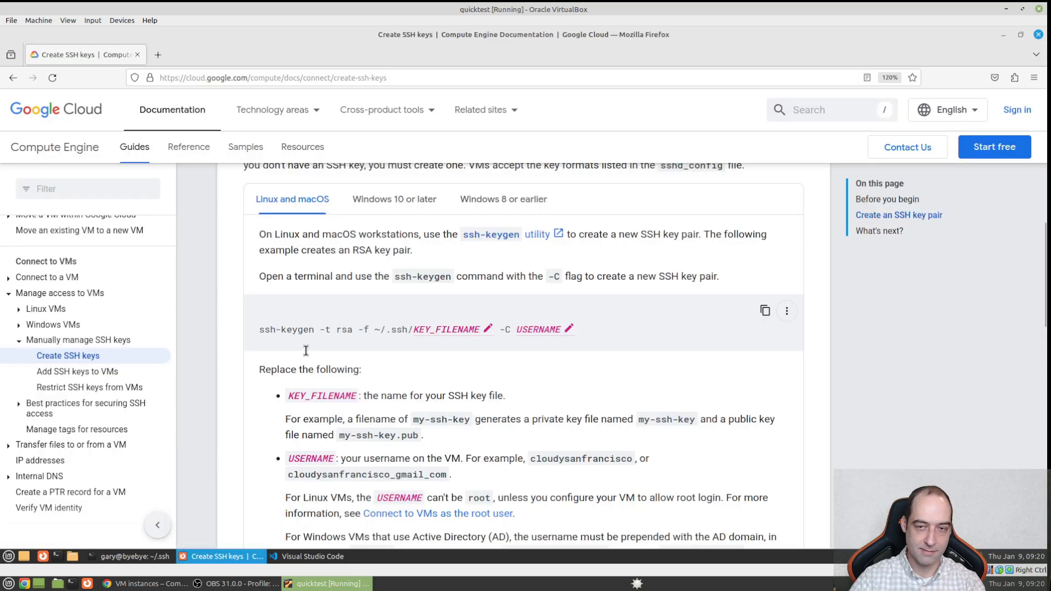
{"action": "left_click", "coordinate": [159, 52]}
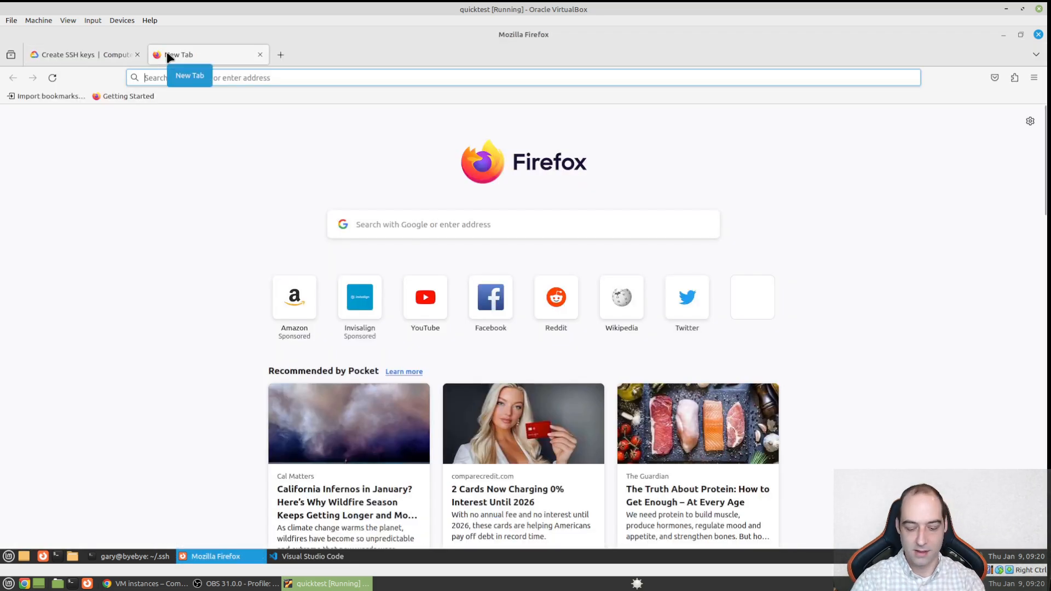
{"action": "type", "text": "ssh config"}
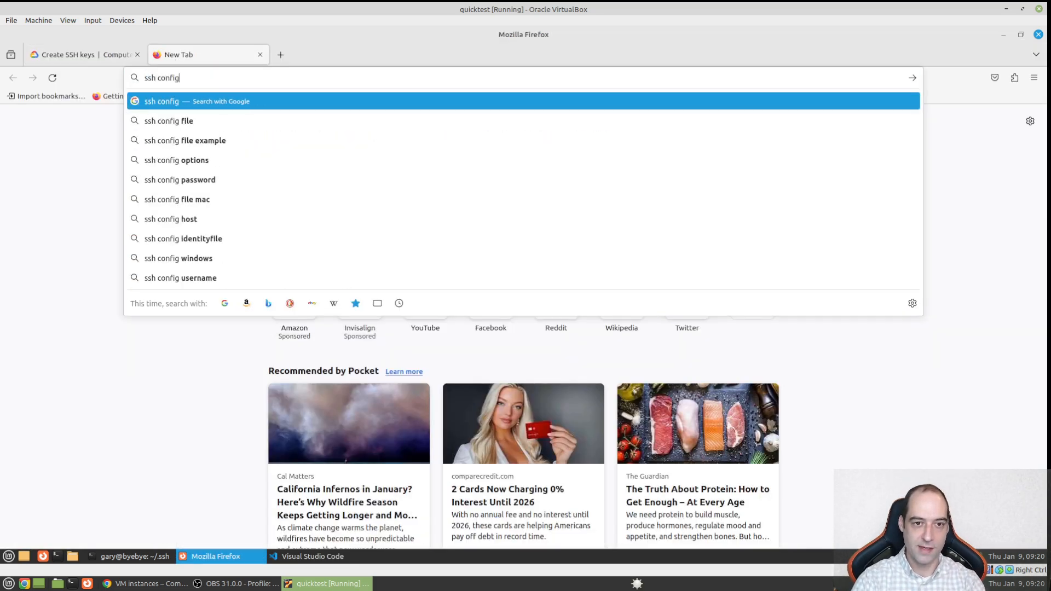
{"action": "type", "text": " file exa"}
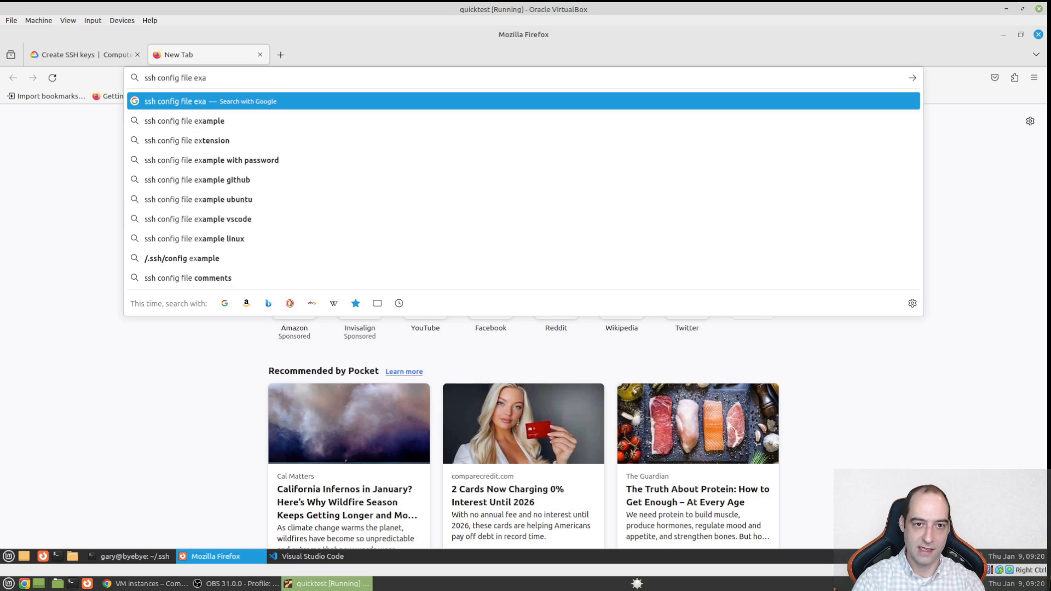
{"action": "type", "text": "mple"}
{"action": "key", "text": "Return"}
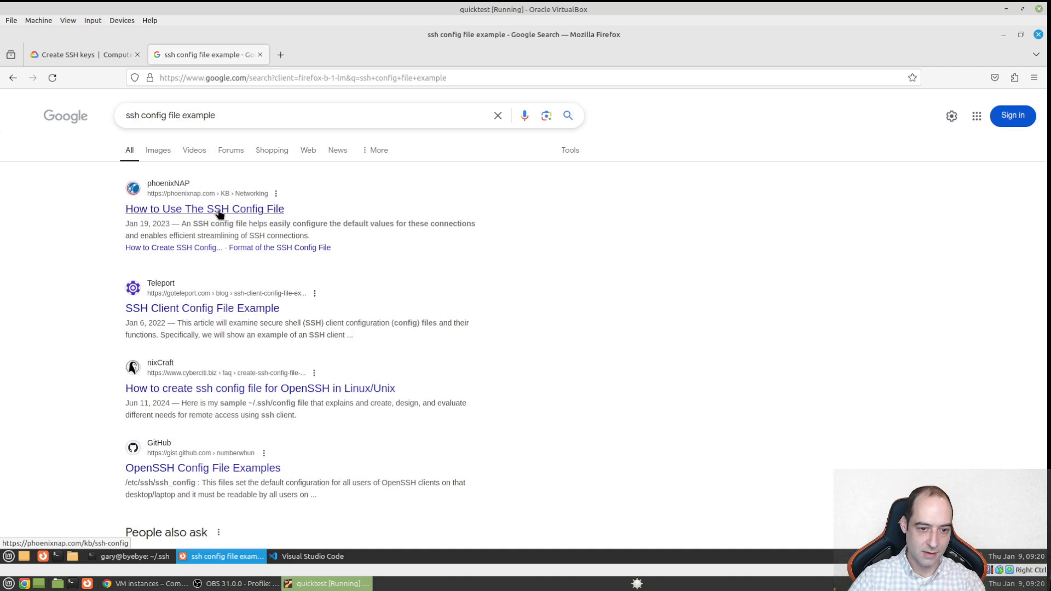
- Enlarge the results page and refine the web search to "simple ssh config file example"
{"action": "left_click", "coordinate": [167, 116]}
{"action": "key", "text": "ctrl+plus"}
{"action": "key", "text": "ctrl+plus"}
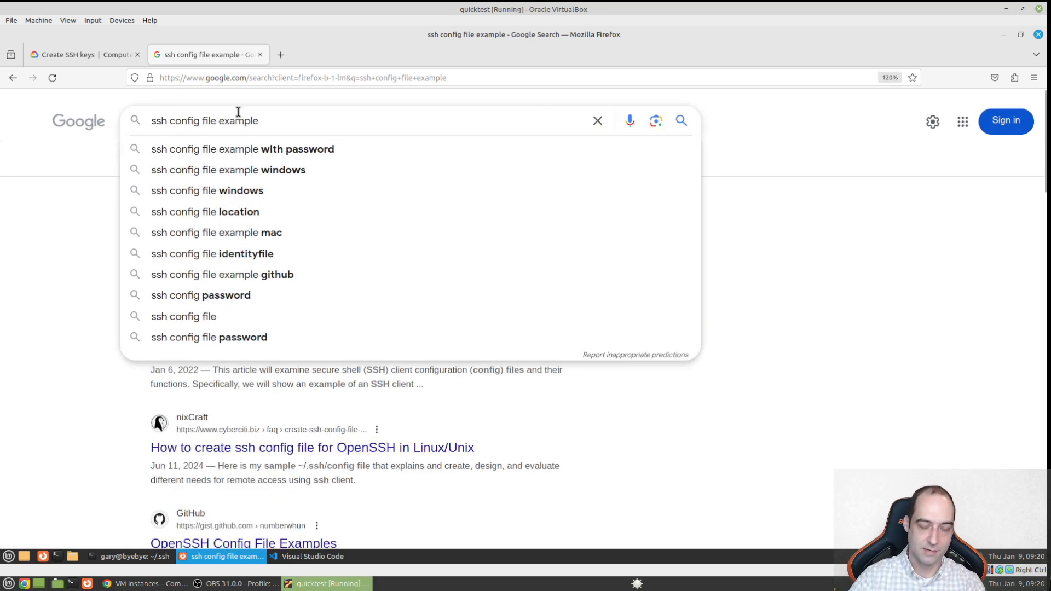
{"action": "key", "text": "Home"}
{"action": "type", "text": "simple"}
{"action": "key", "text": "Return"}
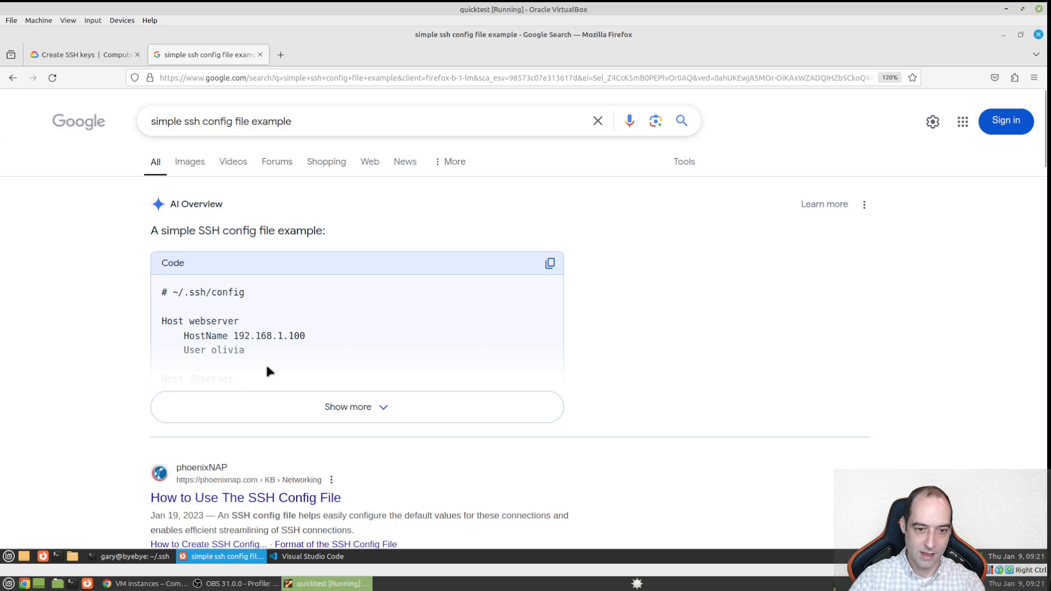
- Expand the AI Overview code example and copy the "Host dbserver" block from its Host line through its IdentityFile line
{"action": "left_click", "coordinate": [335, 404]}
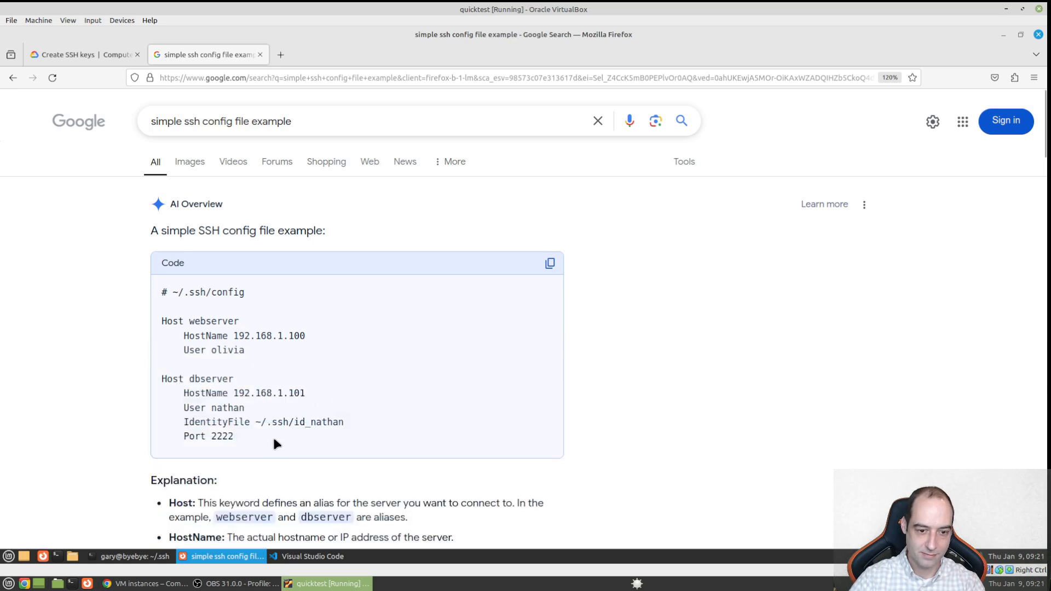
{"action": "left_click_drag", "start_coordinate": [343, 422], "coordinate": [142, 375]}
{"action": "right_click", "coordinate": [227, 403]}
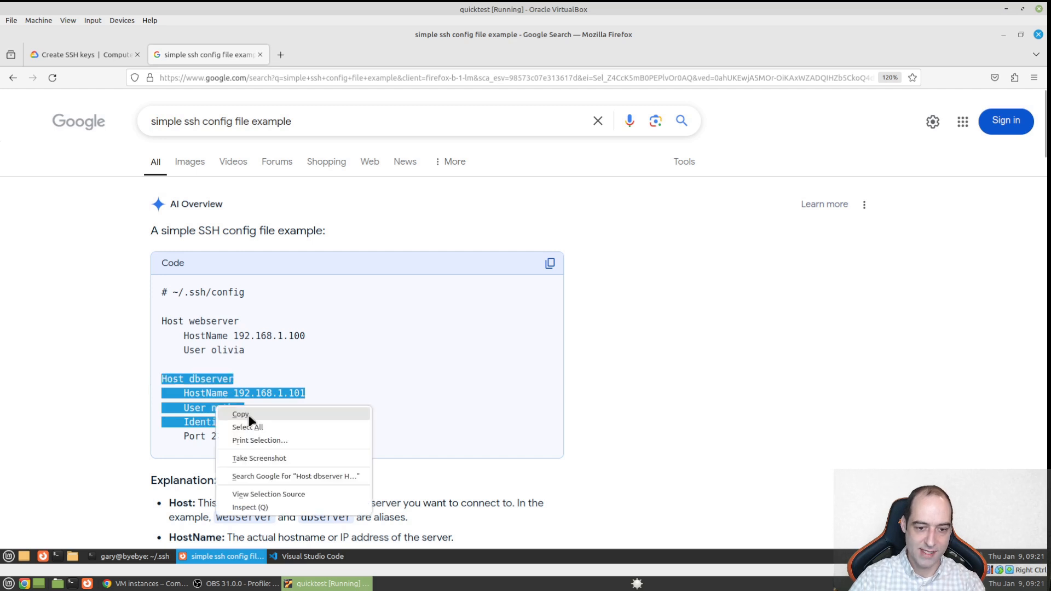
{"action": "left_click", "coordinate": [265, 418]}
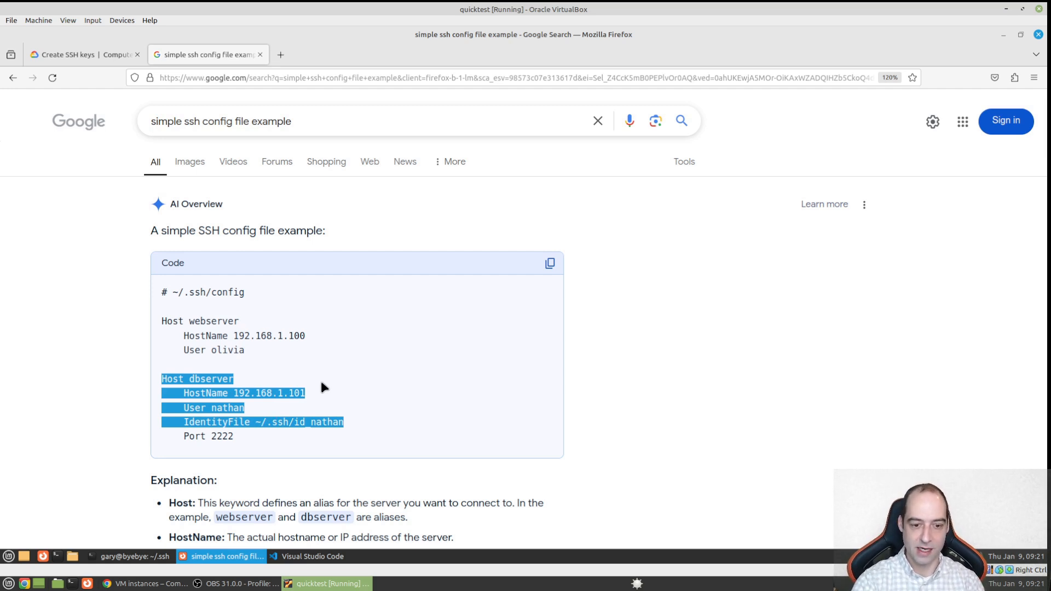
- Switch to the terminal, open a new file named config in nano within .ssh, and paste the copied Host block
{"action": "left_click", "coordinate": [137, 557]}
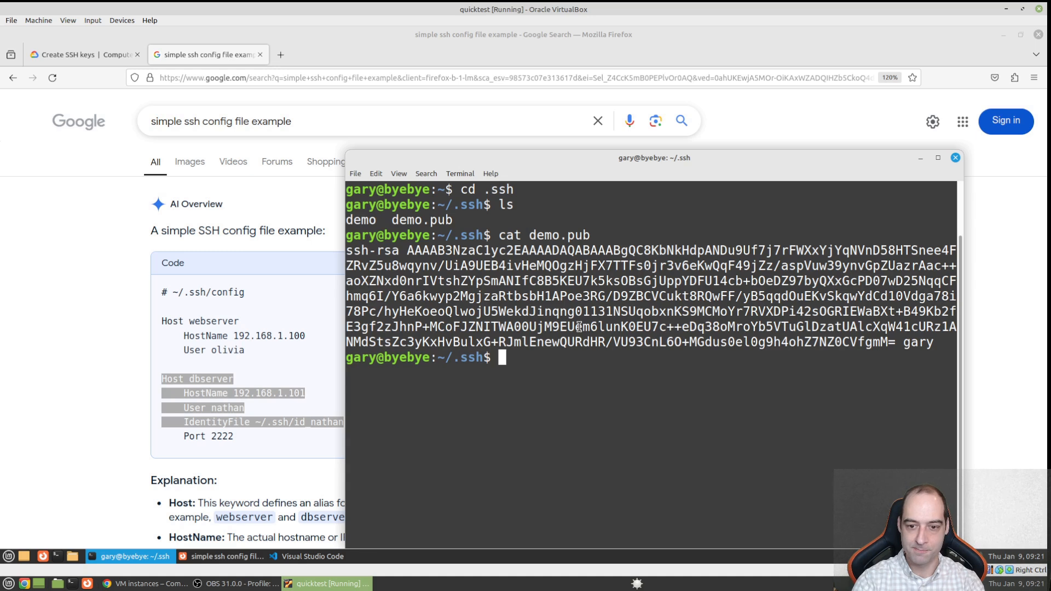
{"action": "type", "text": "nano"}
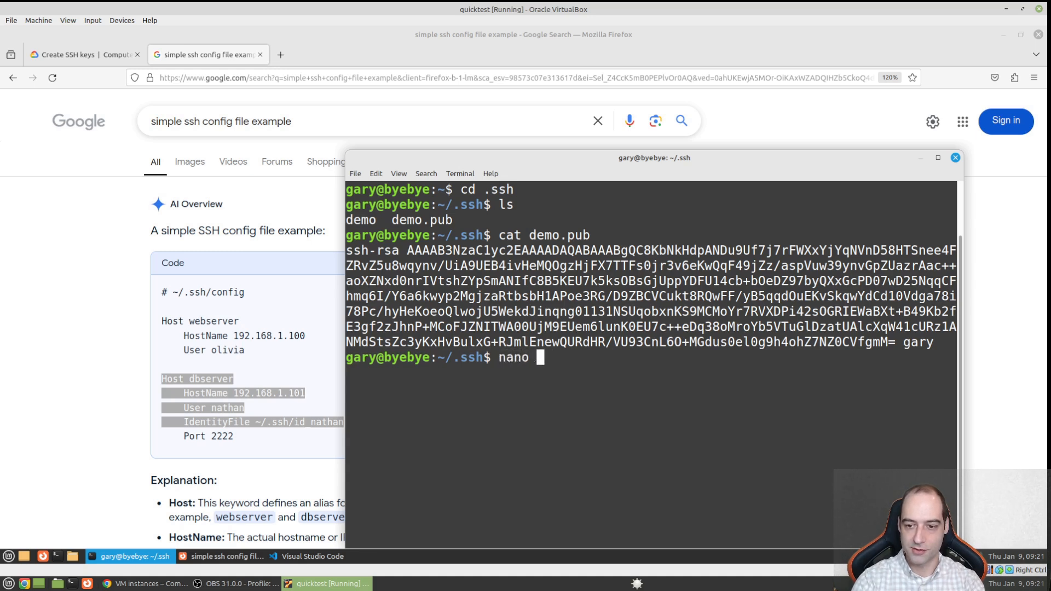
{"action": "type", "text": "config"}
{"action": "key", "text": "Return"}
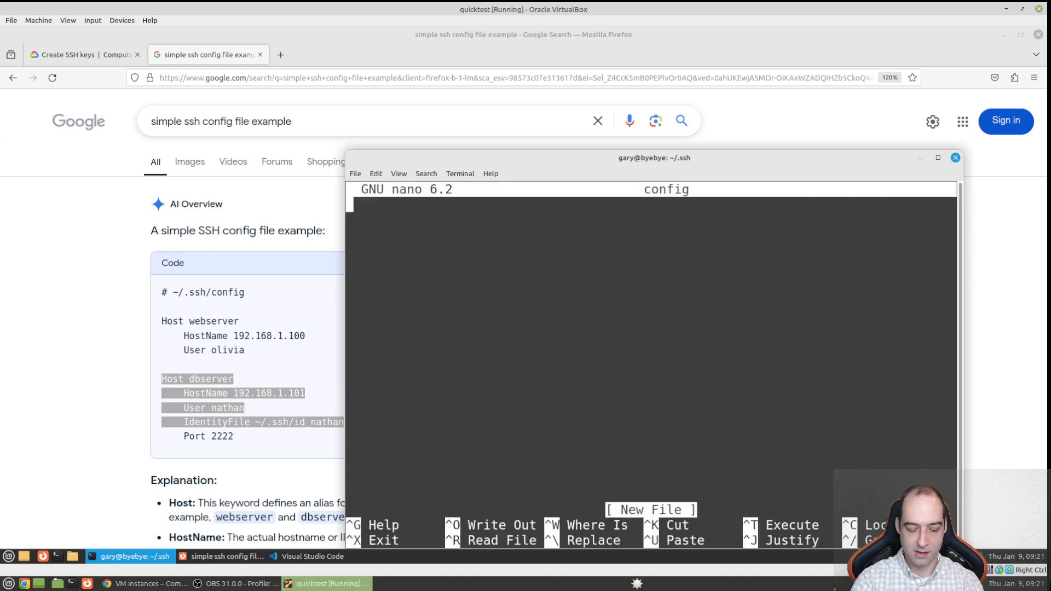
{"action": "key", "text": "ctrl+shift+v"}
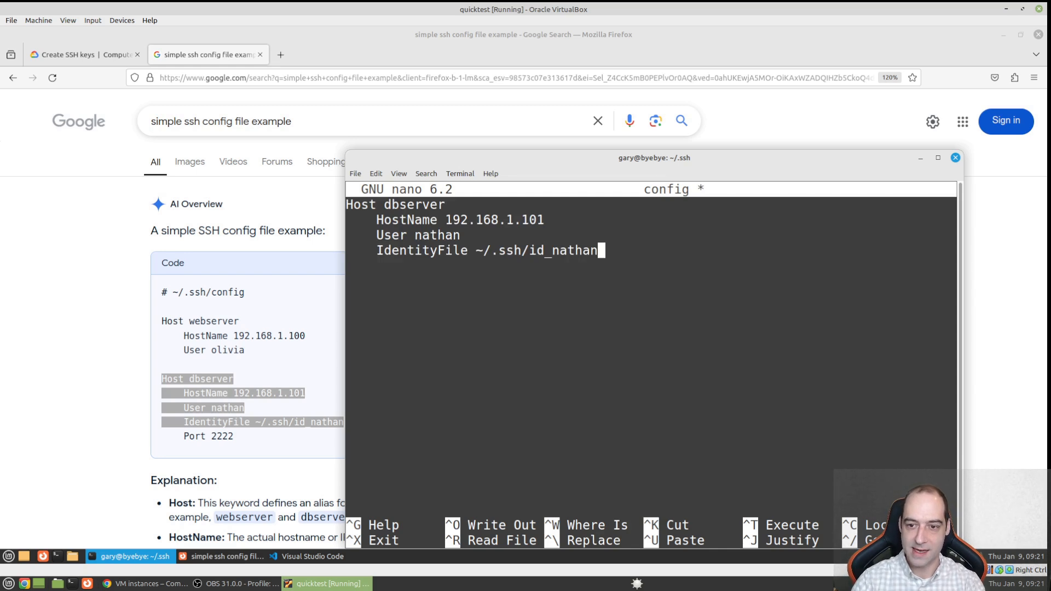
- Change the IdentityFile path in the config block to ~/.ssh/demo
{"action": "key", "text": "BackSpace"}
{"action": "key", "text": "BackSpace"}
{"action": "key", "text": "BackSpace"}
{"action": "key", "text": "BackSpace"}
{"action": "key", "text": "BackSpace"}
{"action": "key", "text": "BackSpace"}
{"action": "key", "text": "BackSpace"}
{"action": "key", "text": "BackSpace"}
{"action": "key", "text": "BackSpace"}
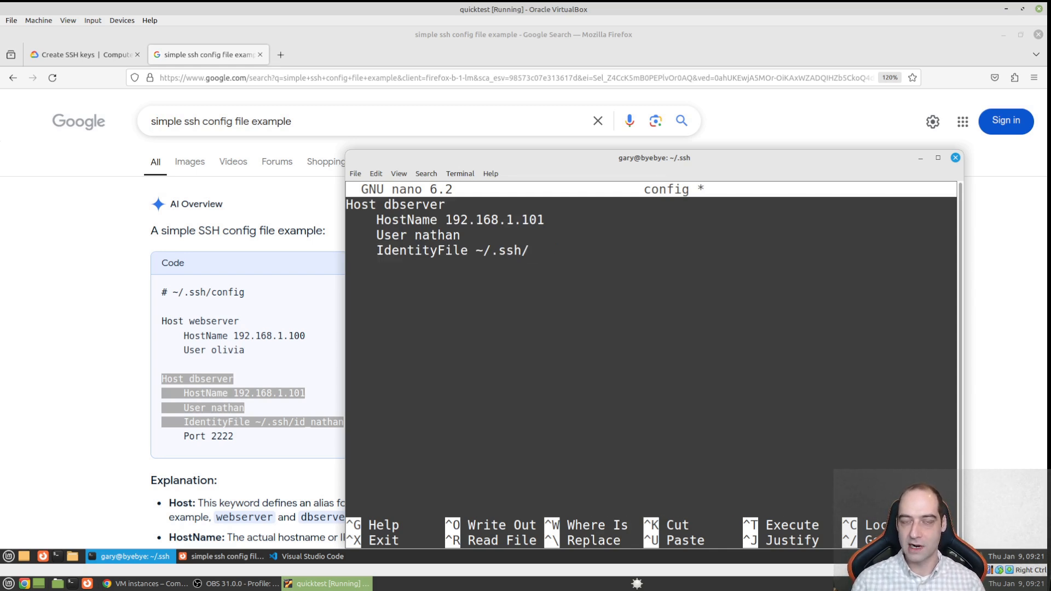
{"action": "type", "text": "demo"}
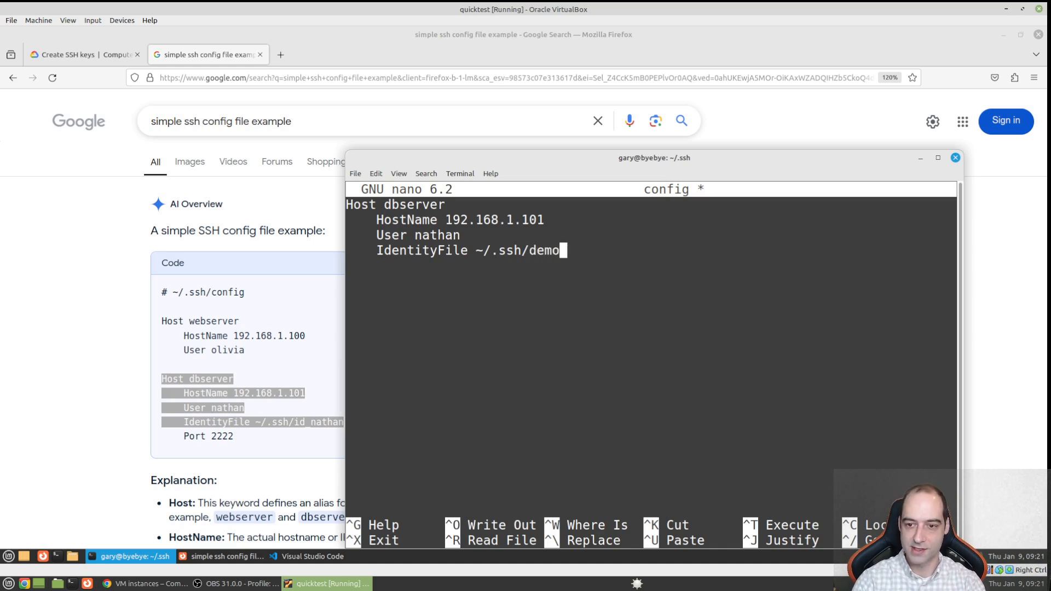
- Replace the sample User value in the config block with the VM's login username
{"action": "key", "text": "Up"}
{"action": "key", "text": "BackSpace"}
{"action": "key", "text": "BackSpace"}
{"action": "key", "text": "BackSpace"}
{"action": "key", "text": "BackSpace"}
{"action": "key", "text": "BackSpace"}
{"action": "key", "text": "BackSpace"}
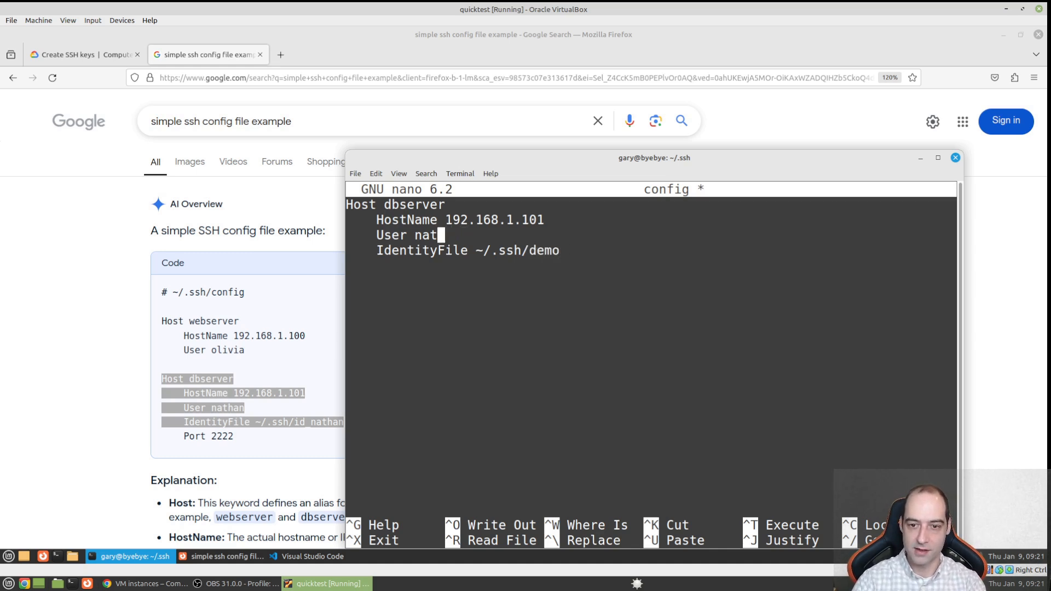
{"action": "type", "text": "gary"}
- Rename the Host alias on the config block's first line to gcp
{"action": "key", "text": "Up"}
{"action": "key", "text": "Up"}
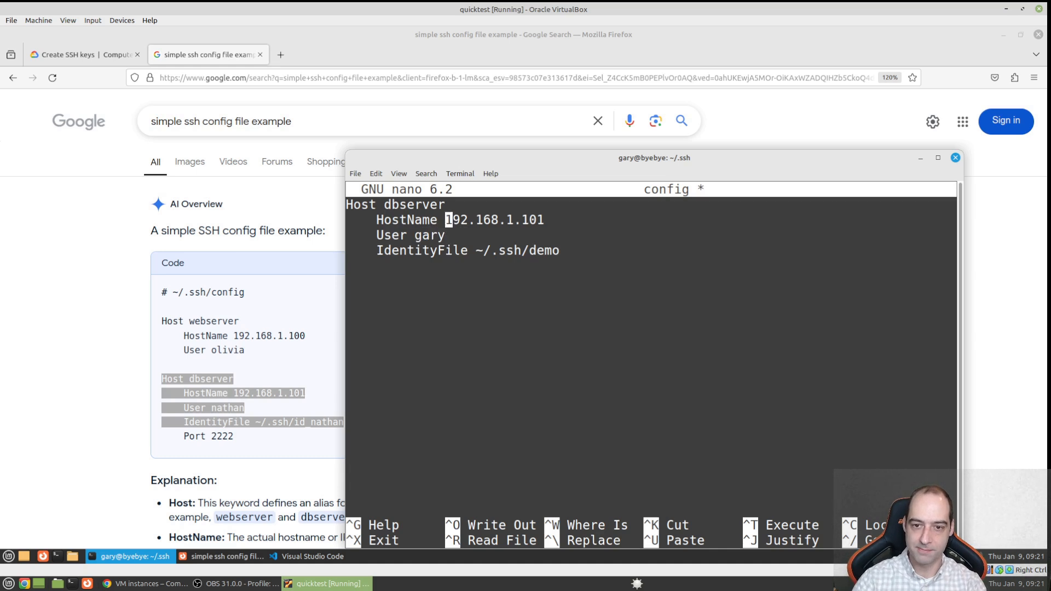
{"action": "key", "text": "BackSpace"}
{"action": "key", "text": "BackSpace"}
{"action": "key", "text": "BackSpace"}
{"action": "key", "text": "BackSpace"}
{"action": "key", "text": "BackSpace"}
{"action": "key", "text": "BackSpace"}
{"action": "key", "text": "BackSpace"}
{"action": "key", "text": "BackSpace"}
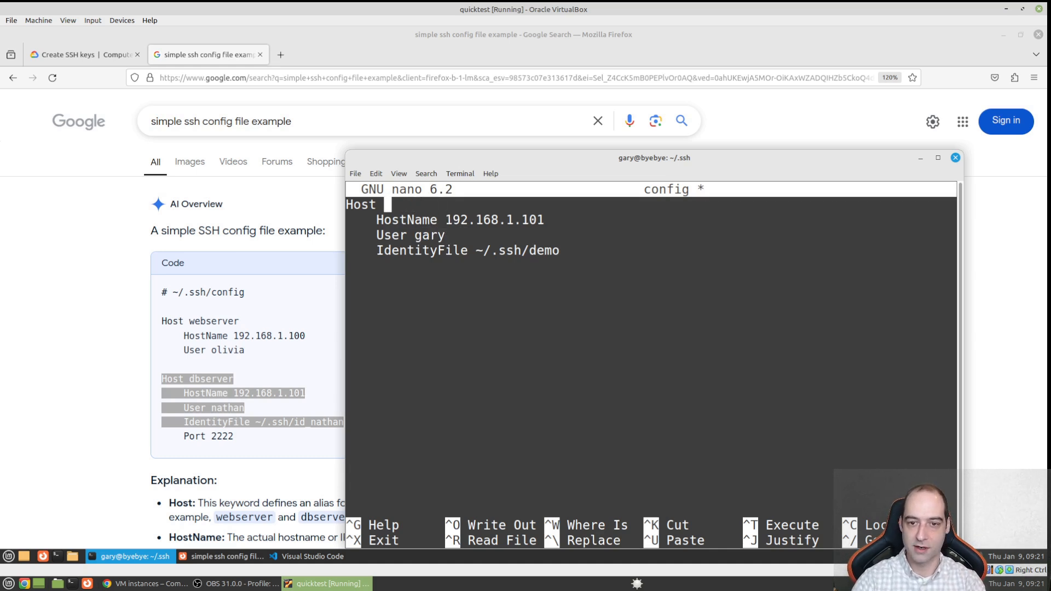
{"action": "type", "text": "gcp"}
- Place the cursor at the start of the HostName address, and copy demo-instance's external IP from the Google Cloud console in Chrome
{"action": "key", "text": "Down"}
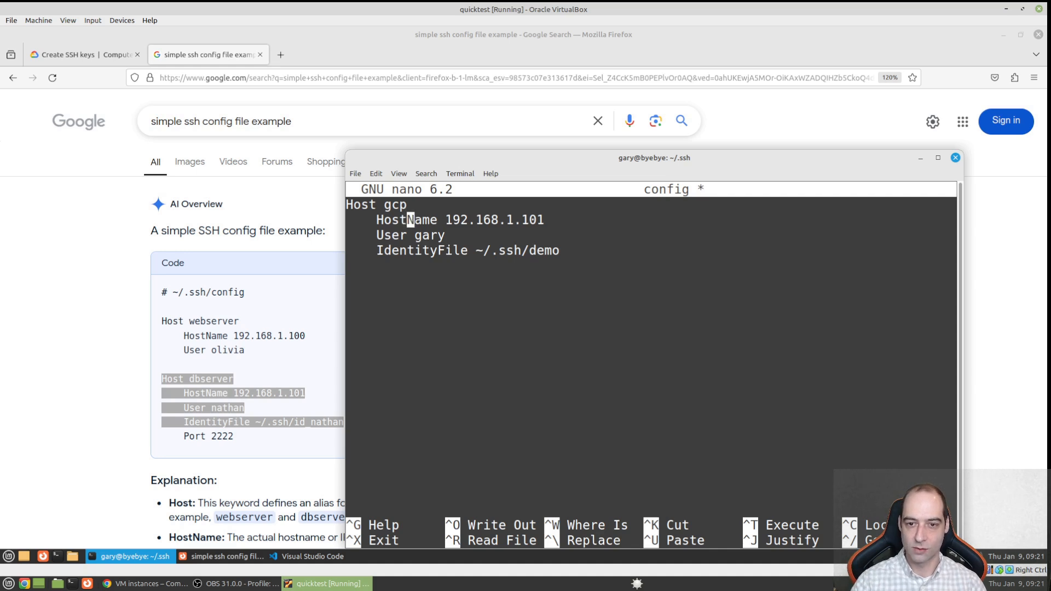
{"action": "key", "text": "Up"}
{"action": "key", "text": "Left"}
{"action": "key", "text": "Left"}
{"action": "key", "text": "Left"}
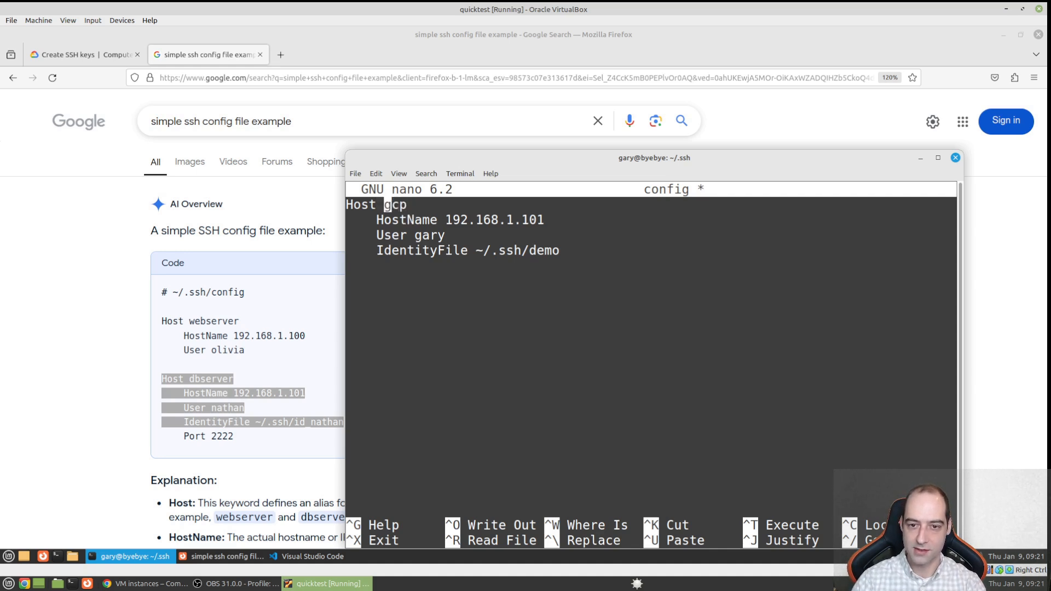
{"action": "key", "text": "Right"}
{"action": "key", "text": "Right"}
{"action": "key", "text": "Down"}
{"action": "key", "text": "Right"}
{"action": "key", "text": "Right"}
{"action": "key", "text": "Right"}
{"action": "key", "text": "Right"}
{"action": "key", "text": "Right"}
{"action": "key", "text": "Right"}
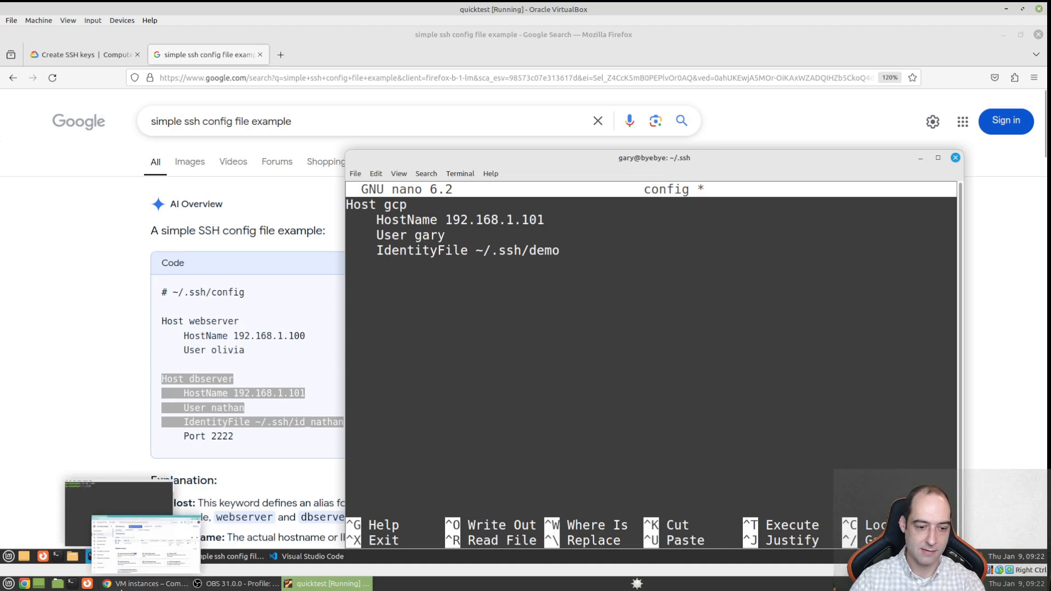
{"action": "left_click", "coordinate": [145, 583]}
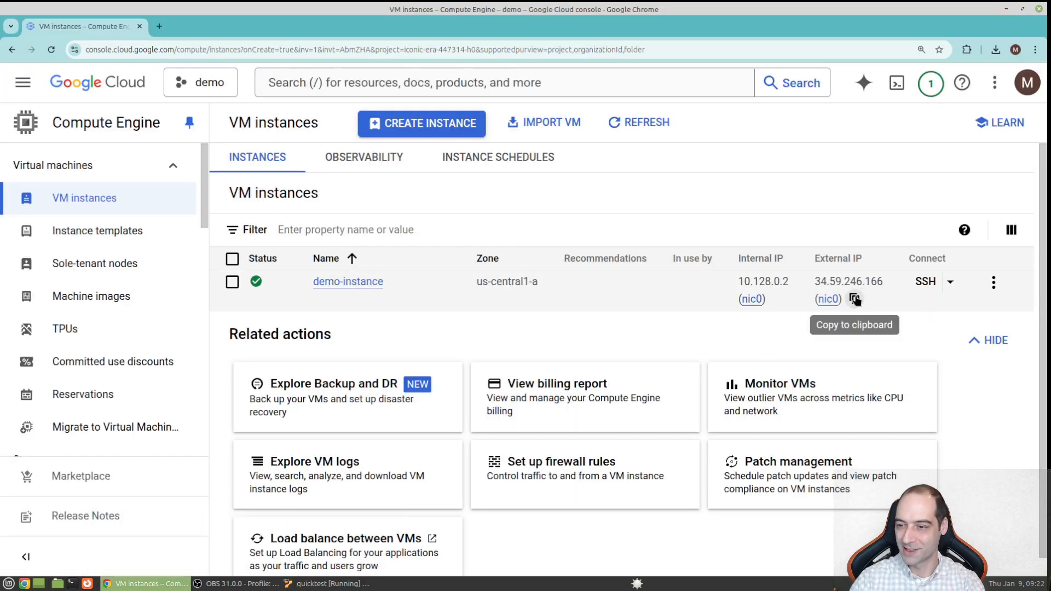
{"action": "left_click", "coordinate": [854, 300]}
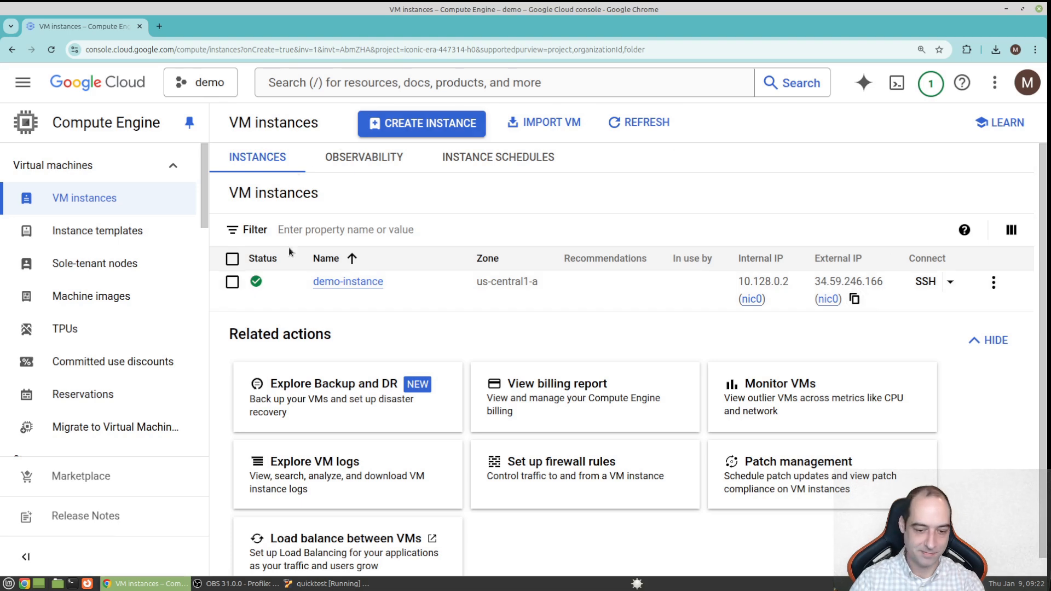
- Return to the config file in the virtual machine and set HostName to the copied external IP 34.59.246.166
{"action": "left_click", "coordinate": [300, 584]}
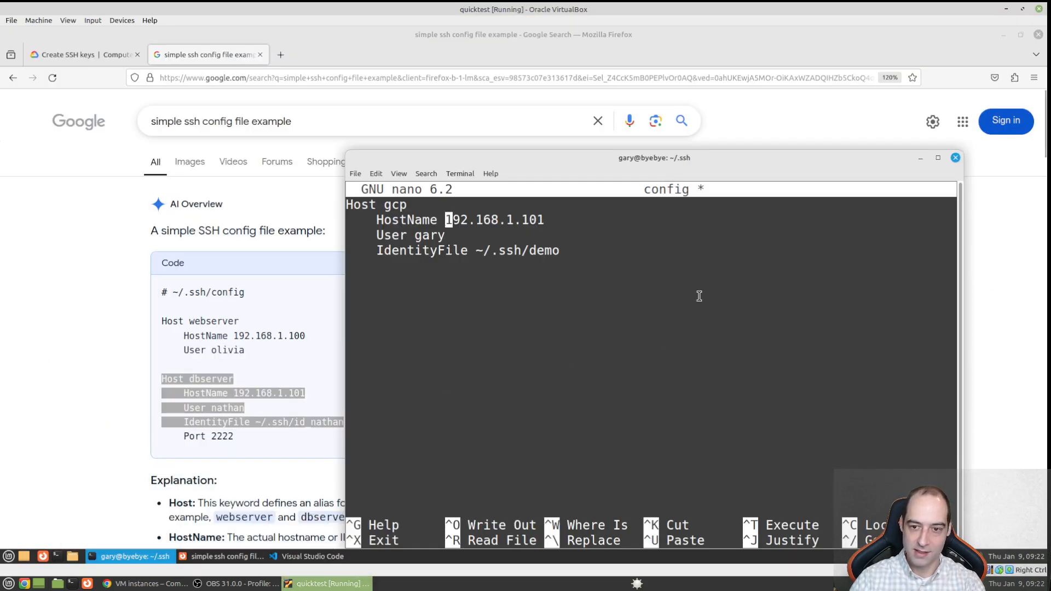
{"action": "key", "text": "Delete"}
{"action": "key", "text": "Delete"}
{"action": "key", "text": "Delete"}
{"action": "key", "text": "Delete"}
{"action": "key", "text": "Delete"}
{"action": "key", "text": "Delete"}
{"action": "key", "text": "Delete"}
{"action": "key", "text": "Delete"}
{"action": "key", "text": "Delete"}
{"action": "key", "text": "Delete"}
{"action": "key", "text": "Delete"}
{"action": "key", "text": "Delete"}
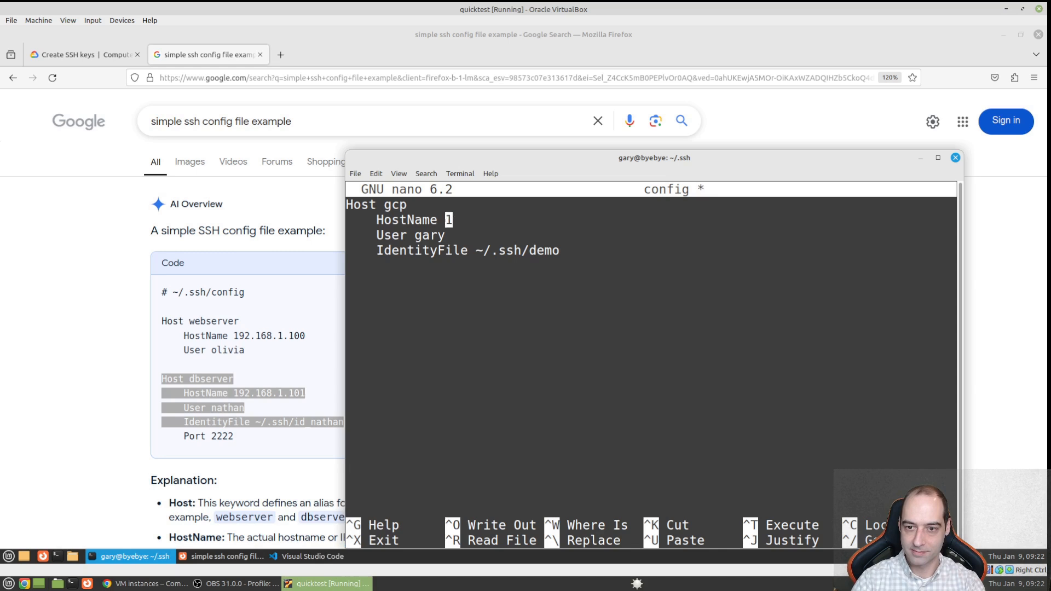
{"action": "key", "text": "ctrl+shift+v"}
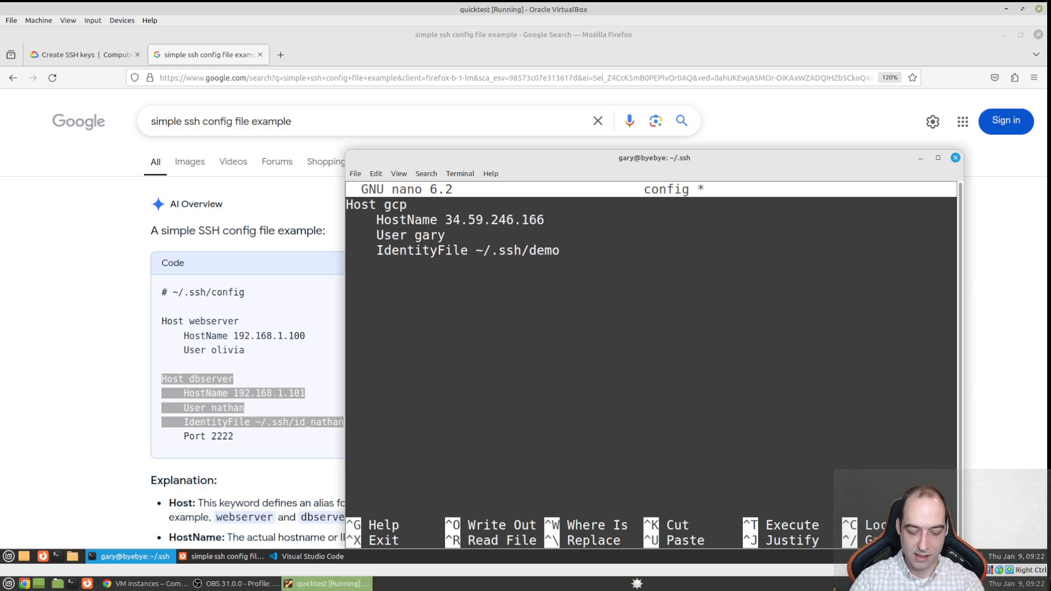
- Save the edited file under the name config and exit nano
{"action": "key", "text": "ctrl+x"}
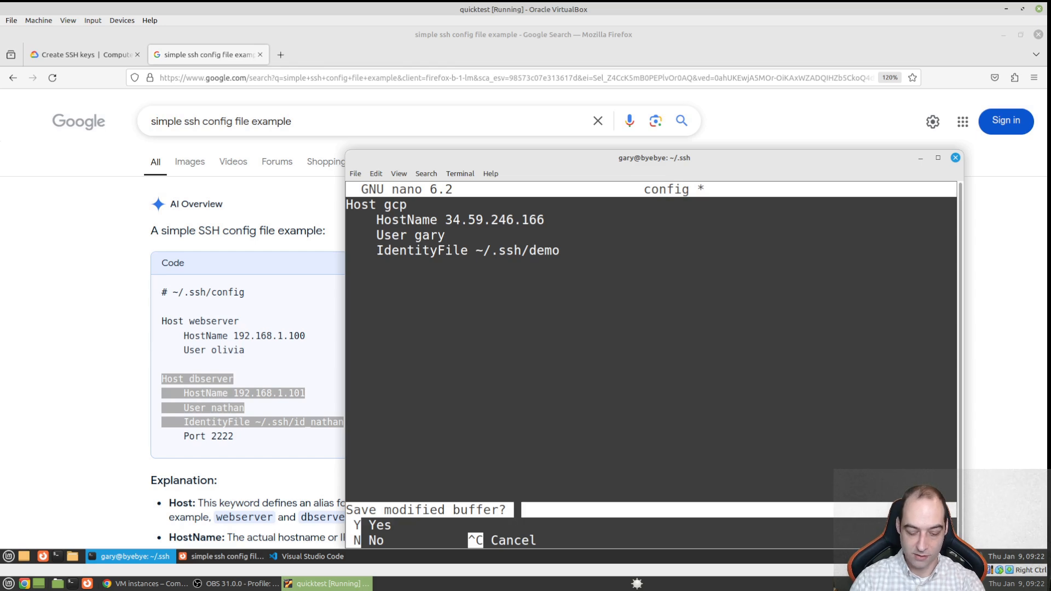
{"action": "key", "text": "y"}
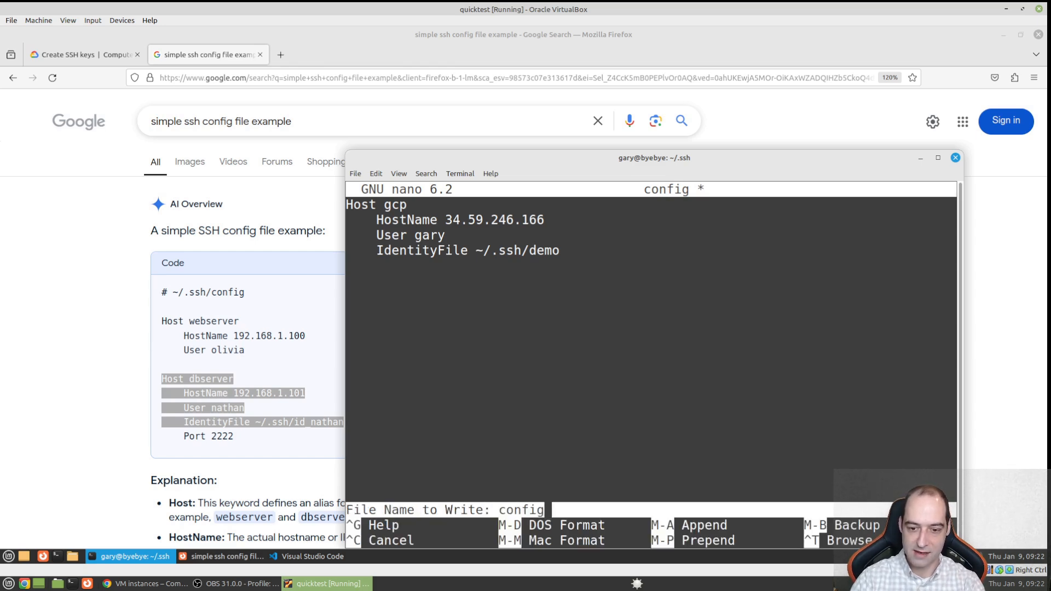
{"action": "key", "text": "Return"}
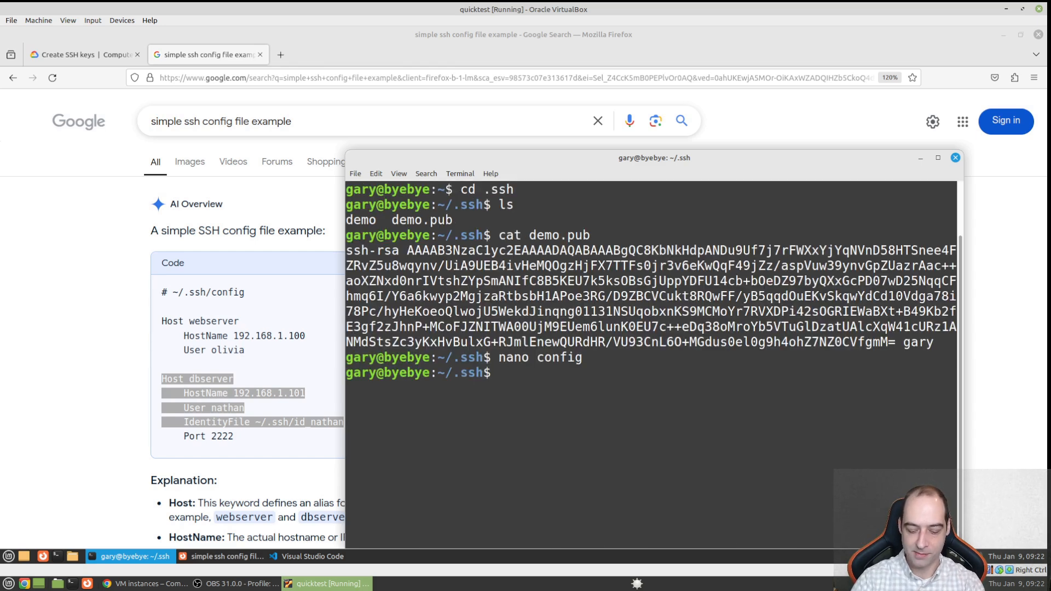
- Clear the terminal and enlarge its text, and connect with "ssh gcp", accepting the host key with yes
{"action": "key", "text": "ctrl+l"}
{"action": "key", "text": "ctrl+plus"}
{"action": "key", "text": "ctrl+plus"}
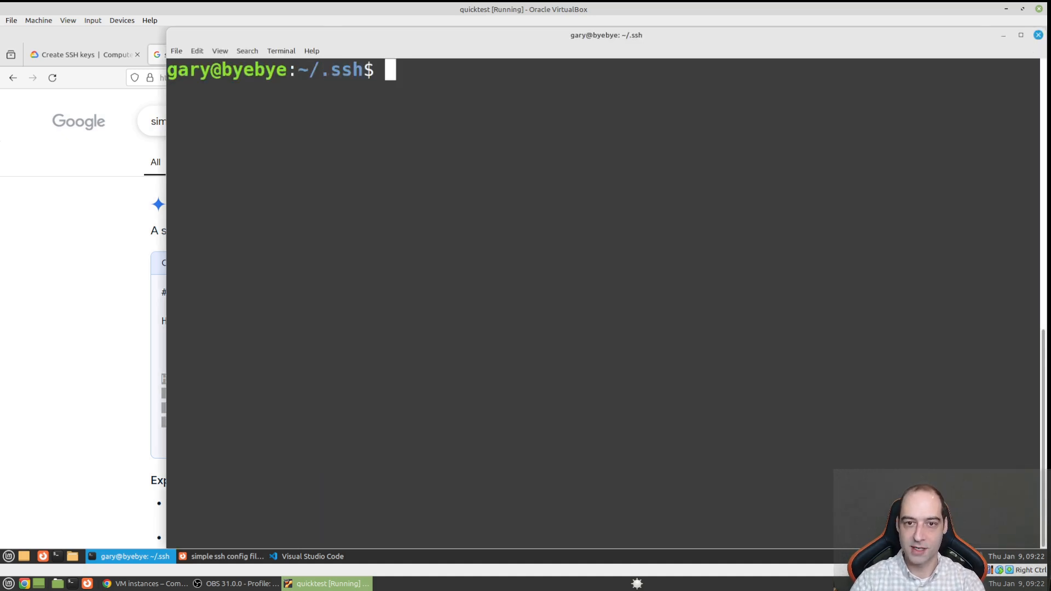
{"action": "type", "text": "s"}
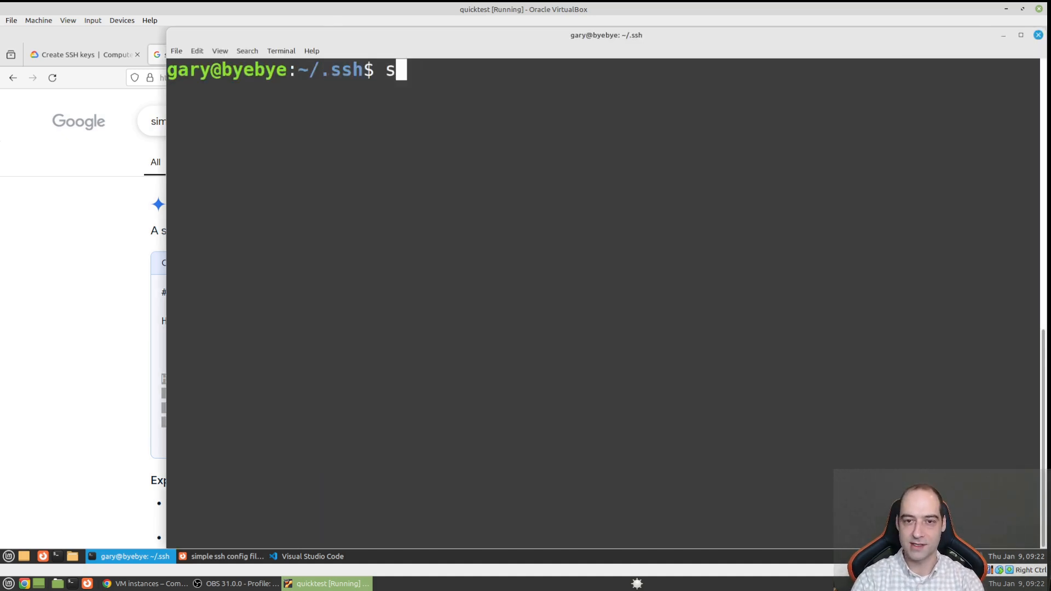
{"action": "type", "text": "sh gcp"}
{"action": "key", "text": "Return"}
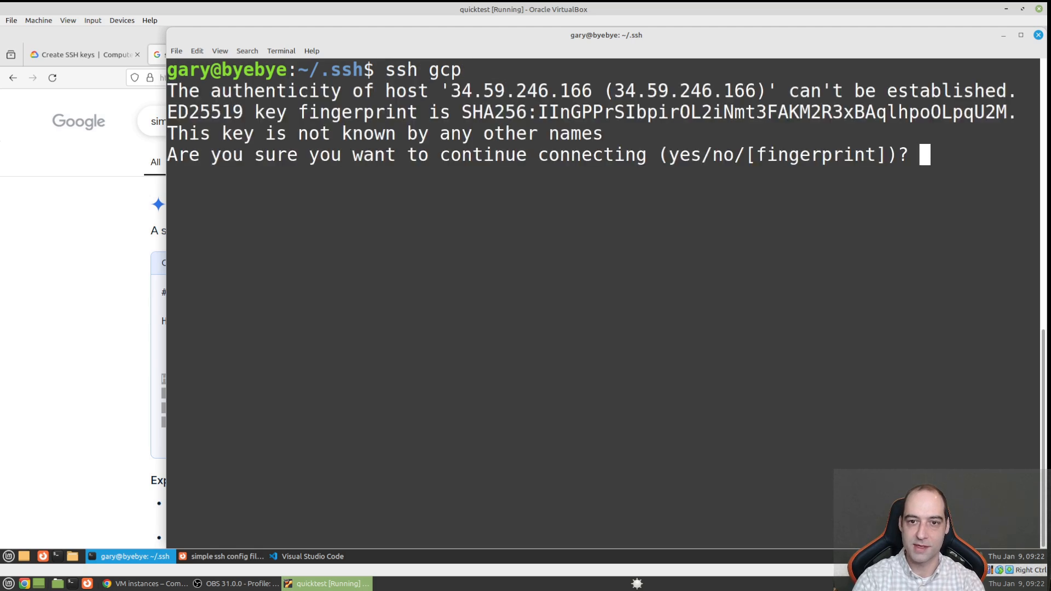
{"action": "type", "text": "yes"}
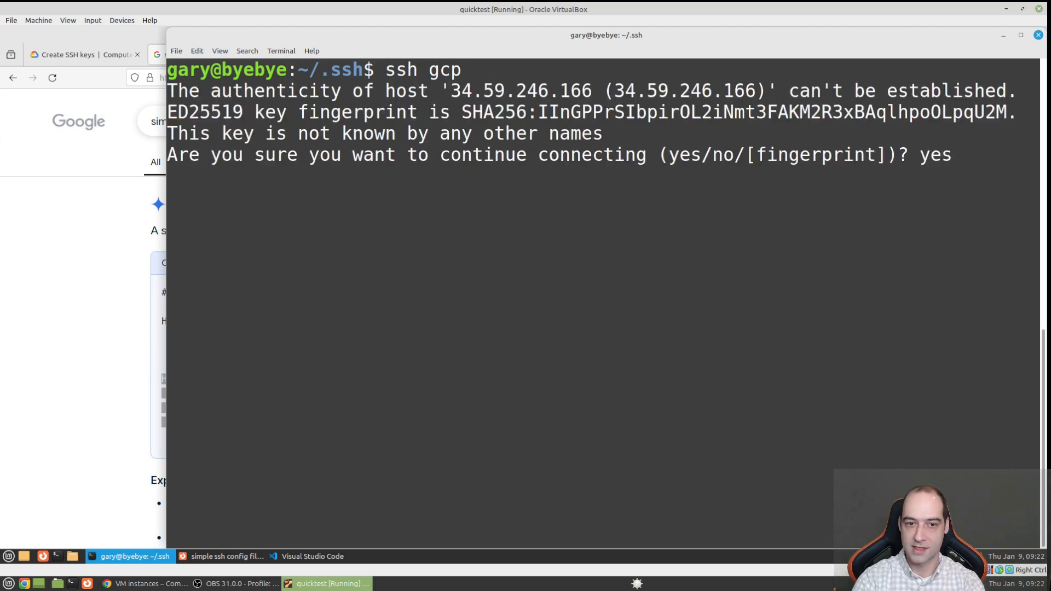
{"action": "key", "text": "Return"}
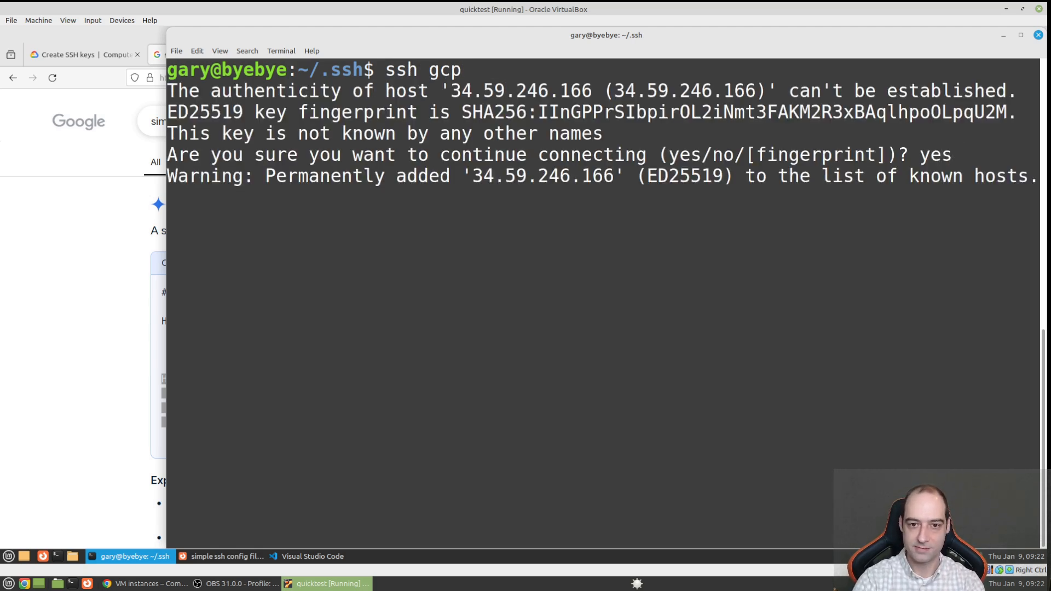
- Clear the remote terminal and list demo-instance's home directory with "ls" and "ls -lah"
{"action": "key", "text": "ctrl+l"}
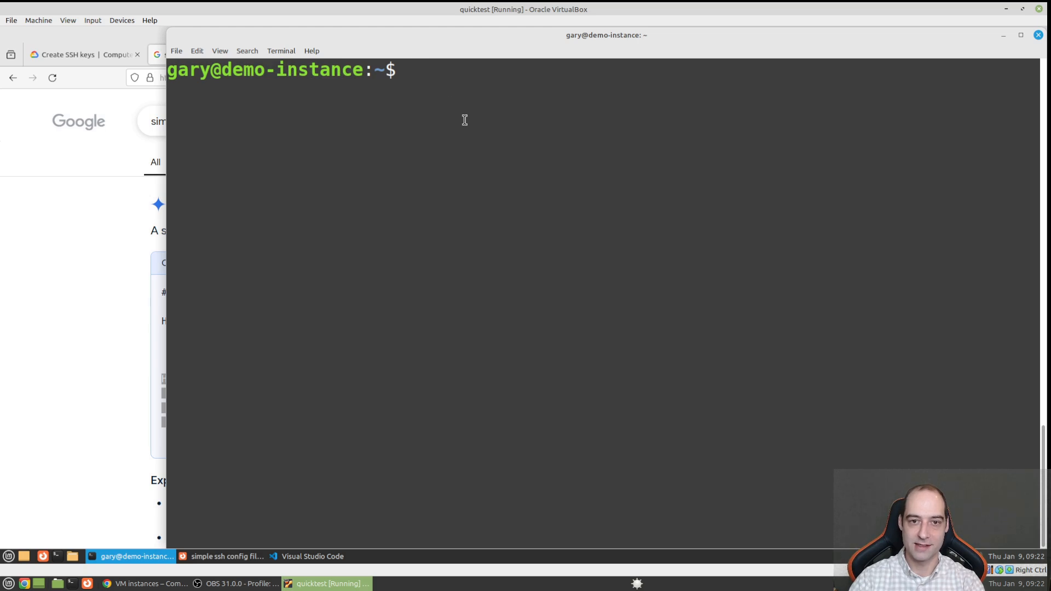
{"action": "type", "text": "ls"}
{"action": "key", "text": "Return"}
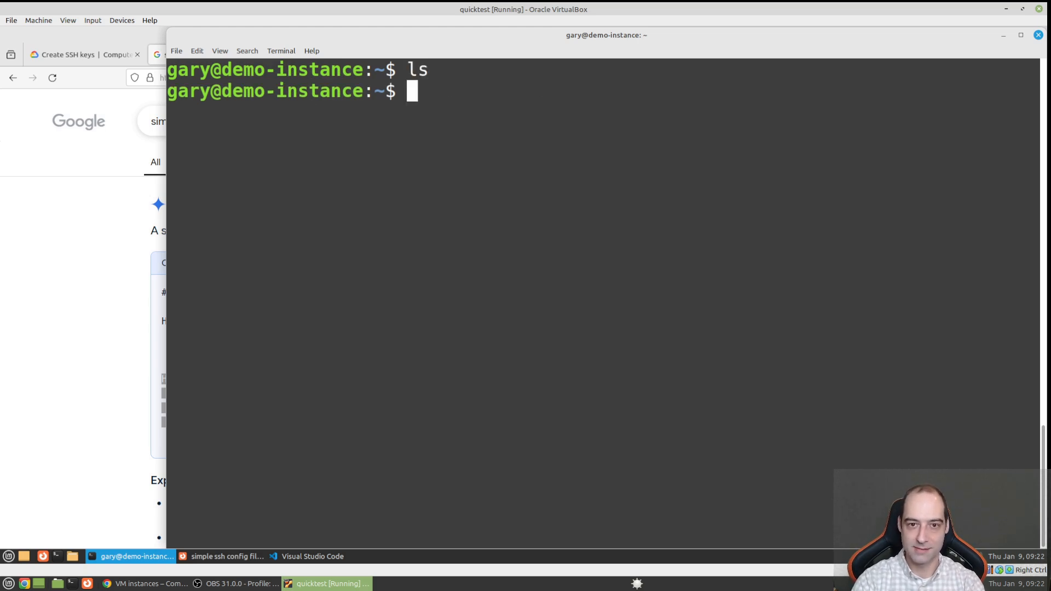
{"action": "type", "text": "ls -lah"}
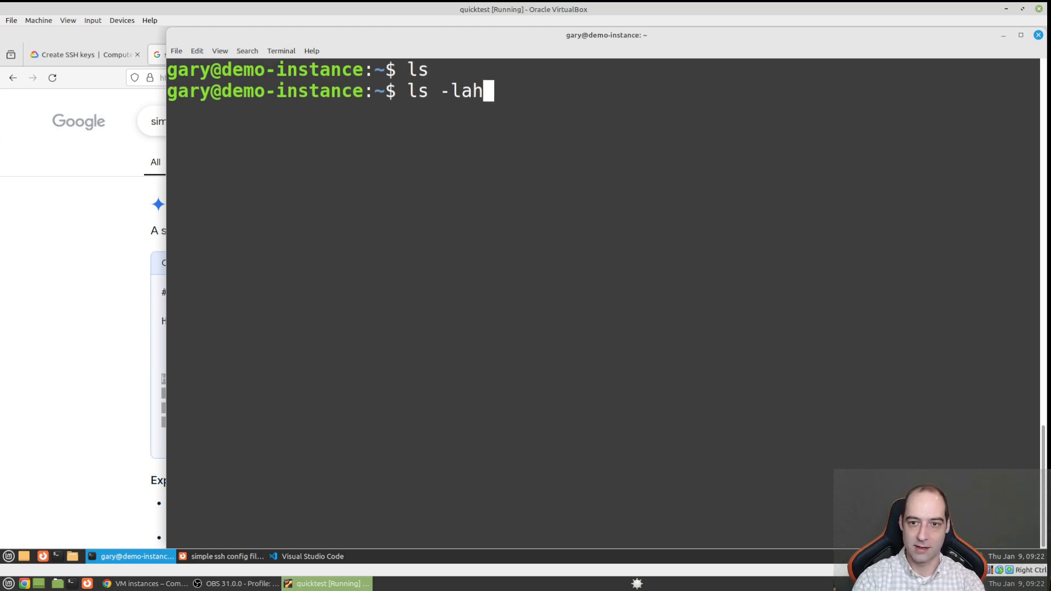
{"action": "key", "text": "Return"}
- Change into the remote .ssh directory and list its contents with "ls" and "ls -lah"
{"action": "type", "text": "cd"}
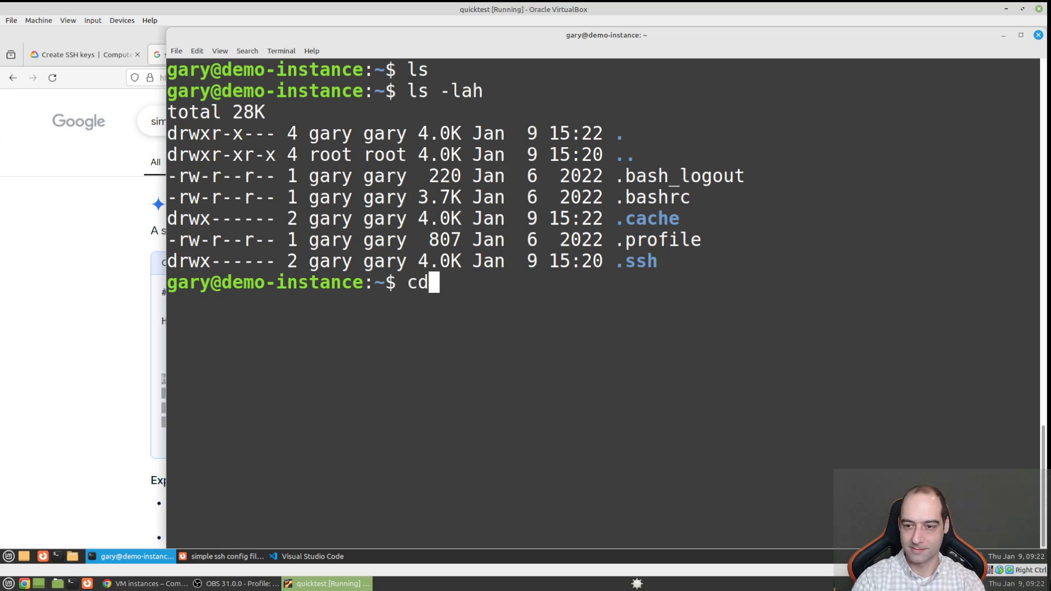
{"action": "type", "text": " .ssh"}
{"action": "key", "text": "Return"}
{"action": "type", "text": "ls"}
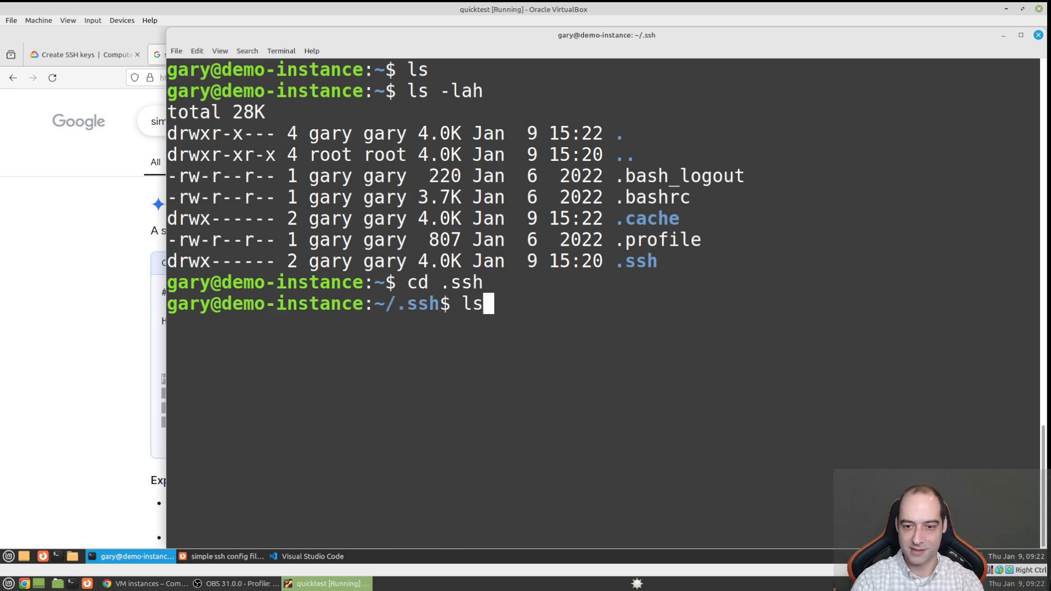
{"action": "key", "text": "Return"}
{"action": "type", "text": "ls -l"}
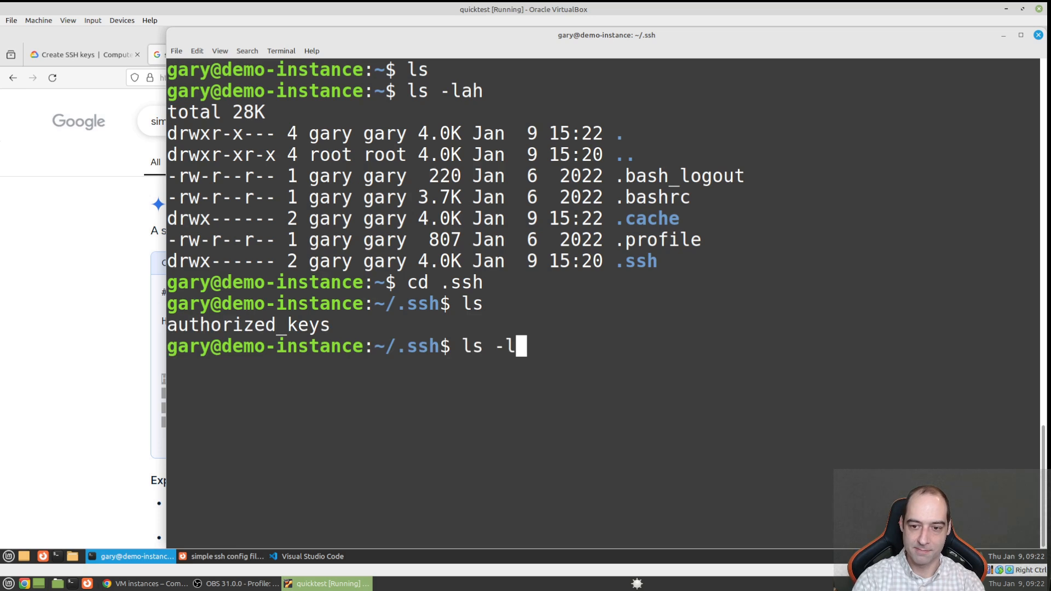
{"action": "type", "text": "ah"}
{"action": "key", "text": "Return"}
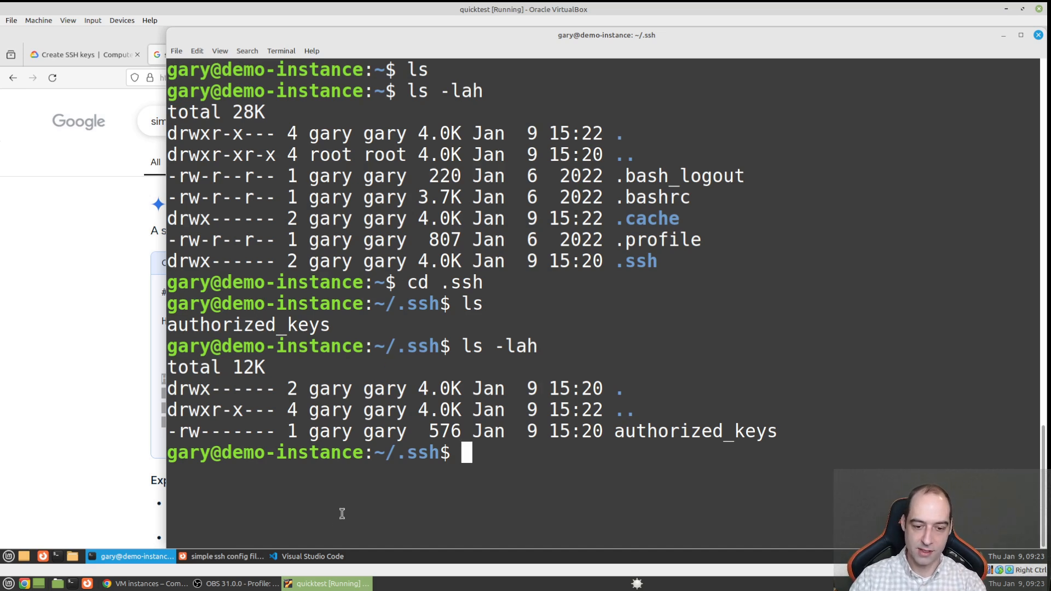
- Switch to Visual Studio Code, connect to the SSH host gcp through Remote-SSH, and maximize the new remote window
{"action": "left_click", "coordinate": [306, 556]}
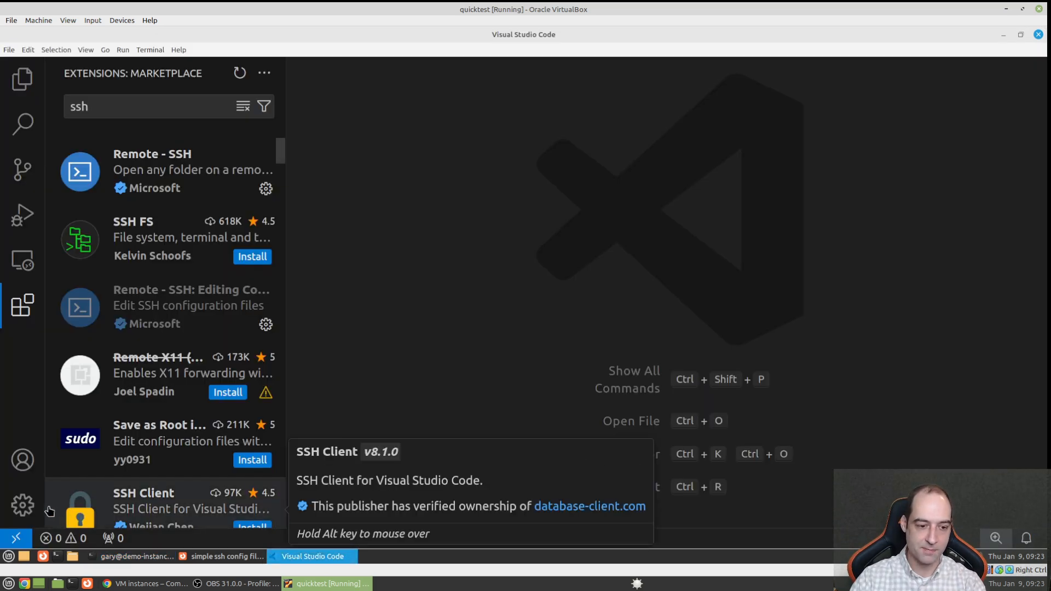
{"action": "mouse_move", "coordinate": [155, 169]}
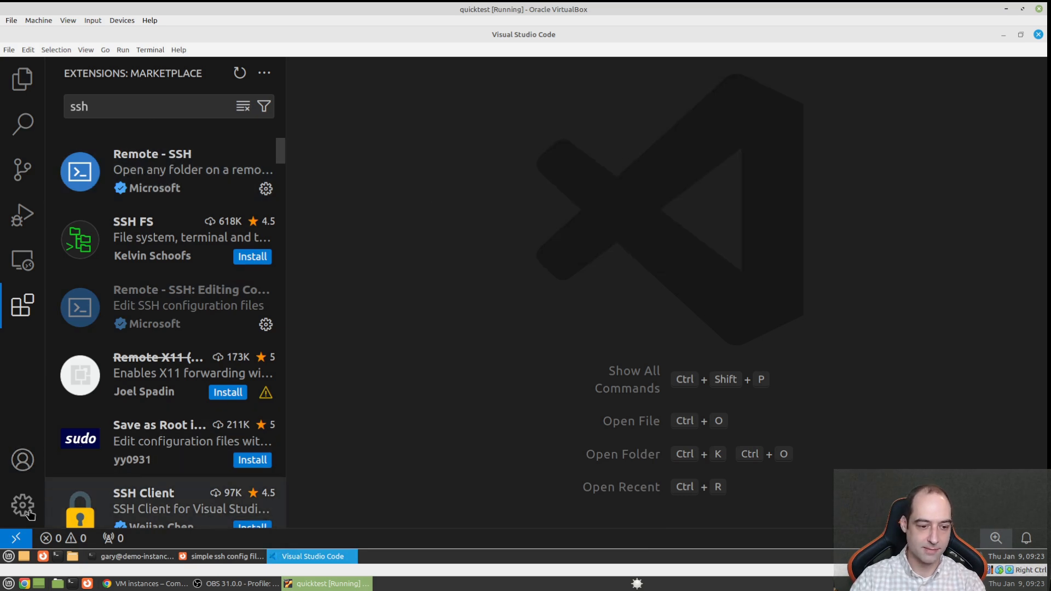
{"action": "left_click", "coordinate": [17, 541]}
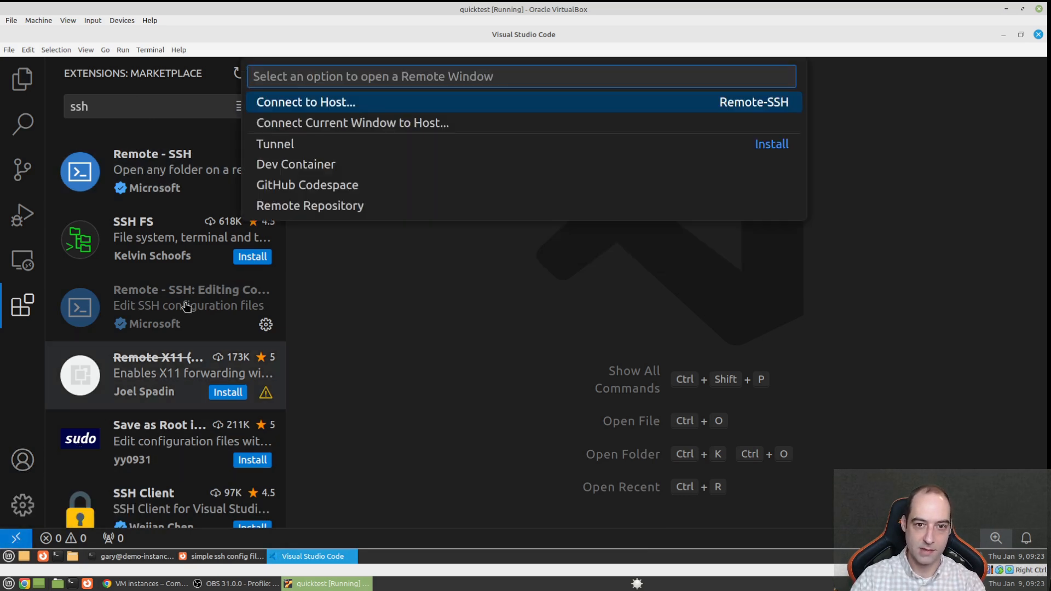
{"action": "left_click", "coordinate": [307, 106]}
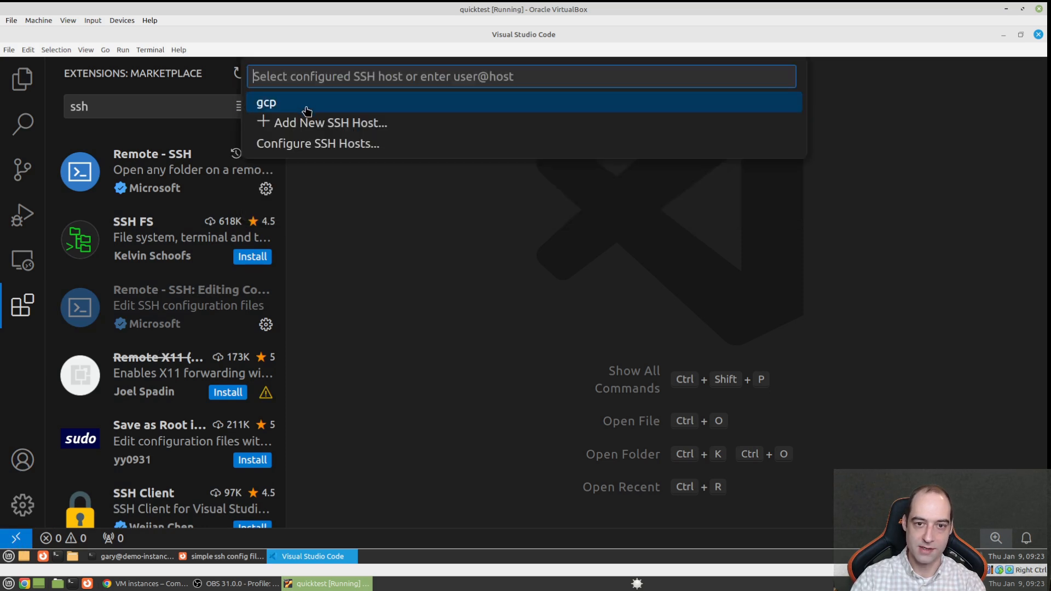
{"action": "left_click", "coordinate": [305, 106]}
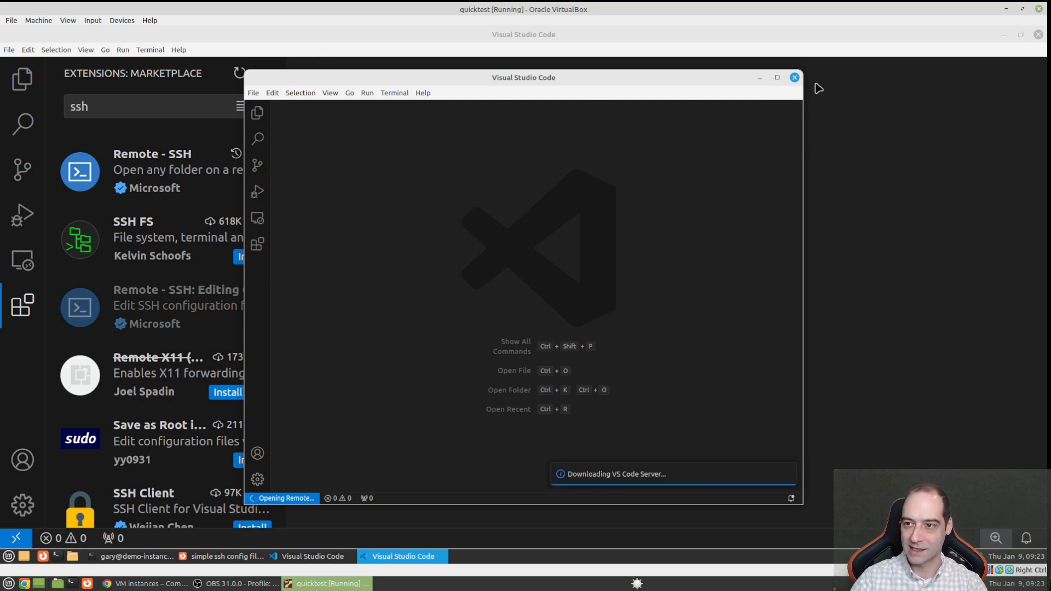
{"action": "left_click", "coordinate": [775, 78]}
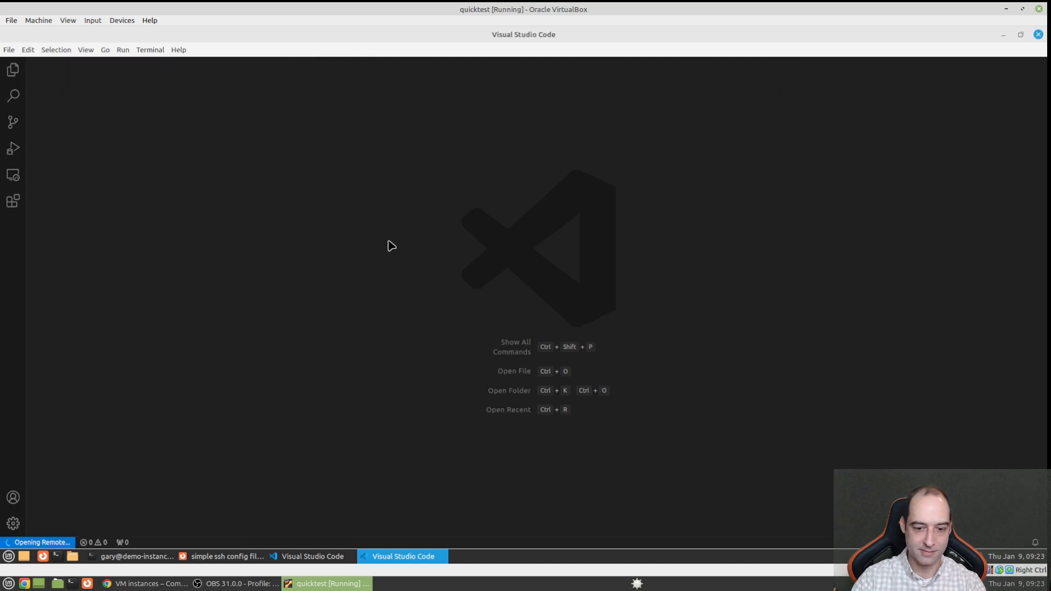
- Open the remote home folder in the explorer and trust its authors, including all files in the parent folder 'home'
{"action": "left_click", "coordinate": [13, 71]}
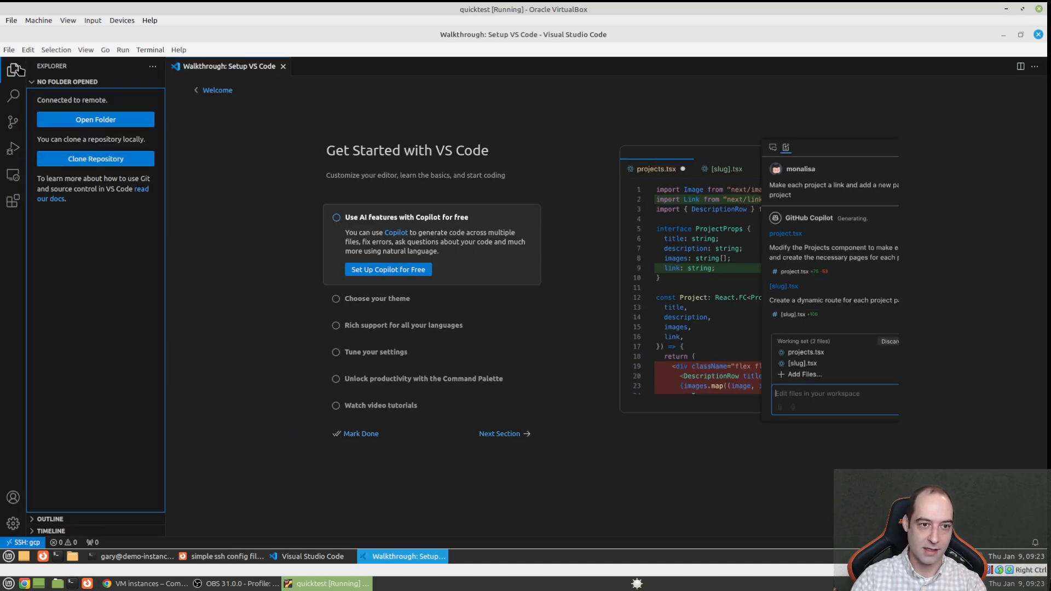
{"action": "left_click", "coordinate": [117, 120]}
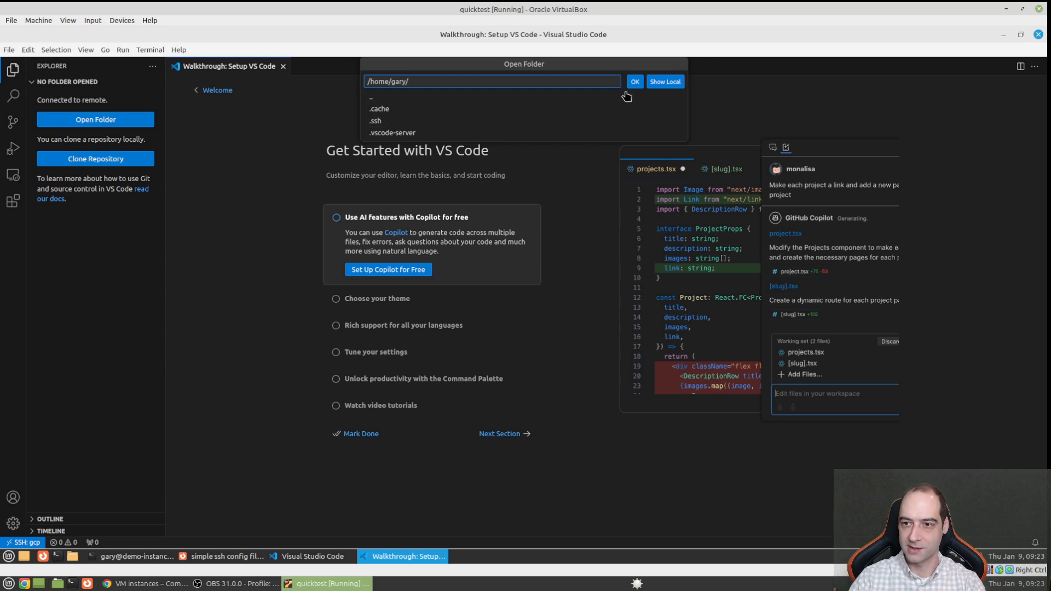
{"action": "left_click", "coordinate": [633, 82]}
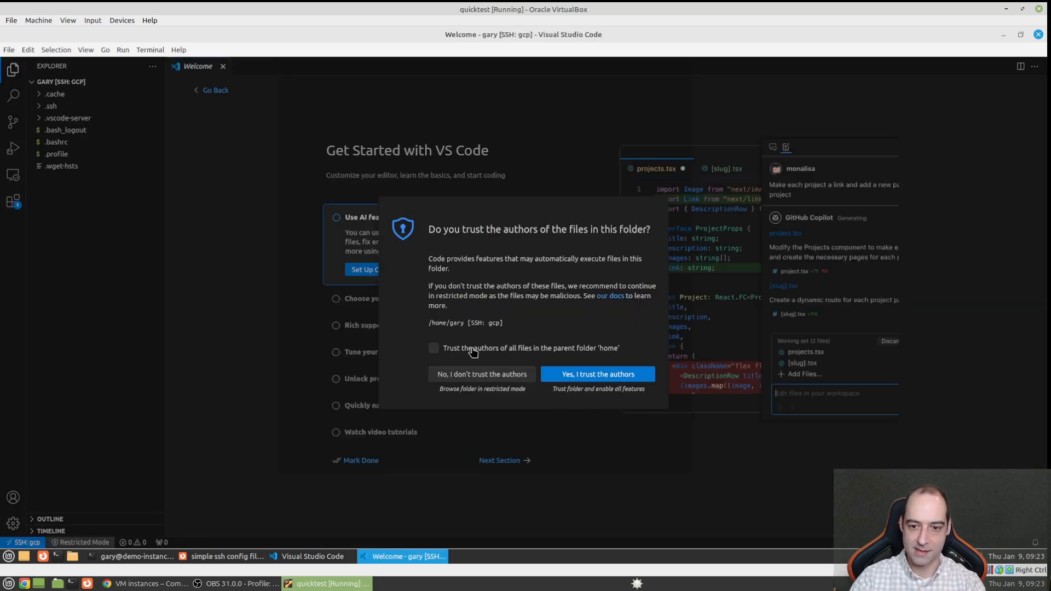
{"action": "left_click", "coordinate": [445, 349]}
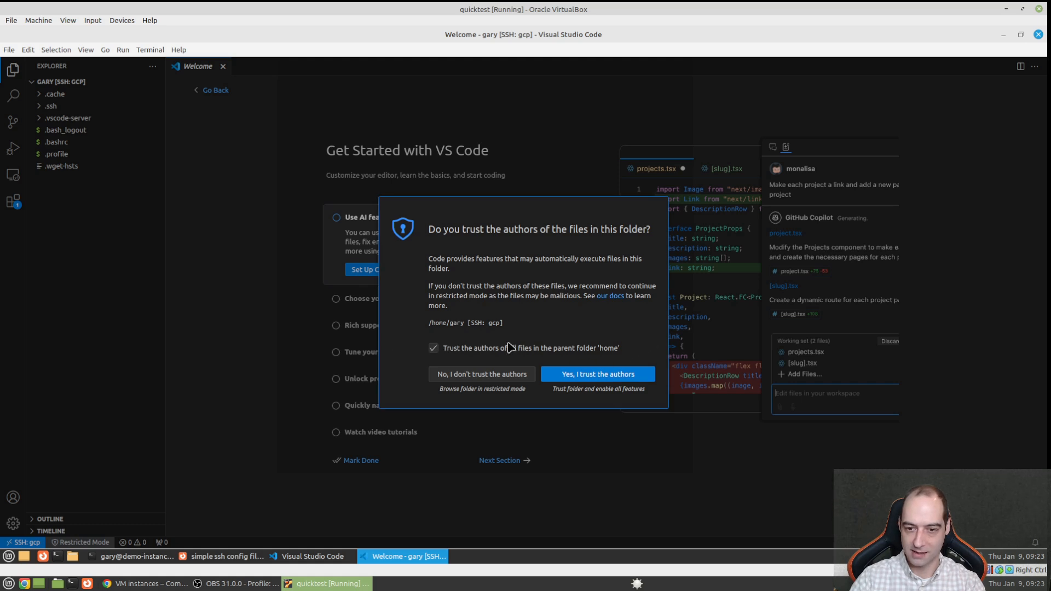
{"action": "left_click", "coordinate": [585, 376]}
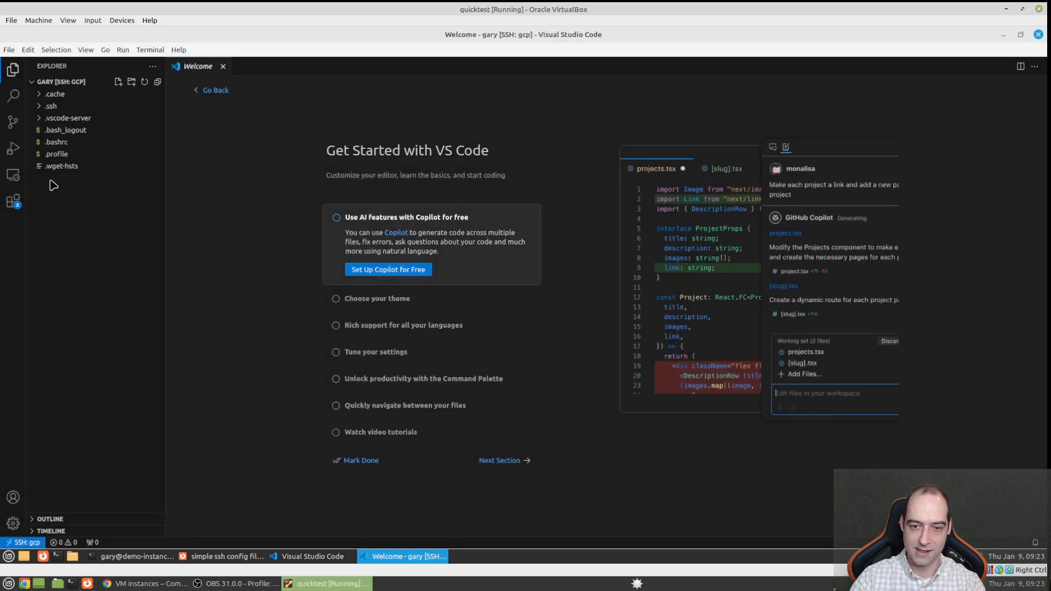
- Create a new file named proof in the remote home folder
{"action": "right_click", "coordinate": [79, 218]}
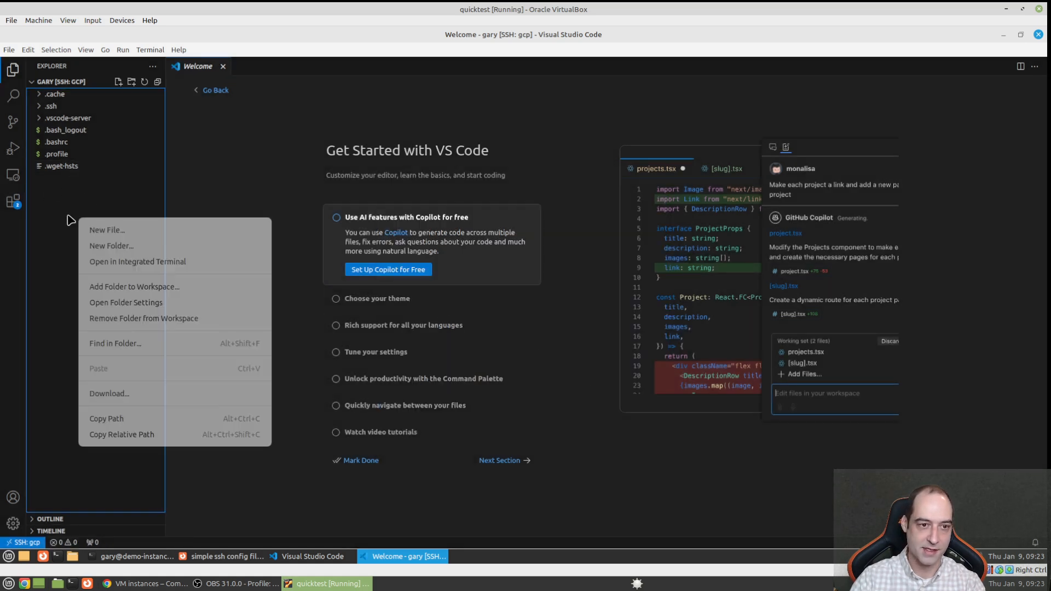
{"action": "left_click", "coordinate": [129, 231]}
{"action": "type", "text": "proof"}
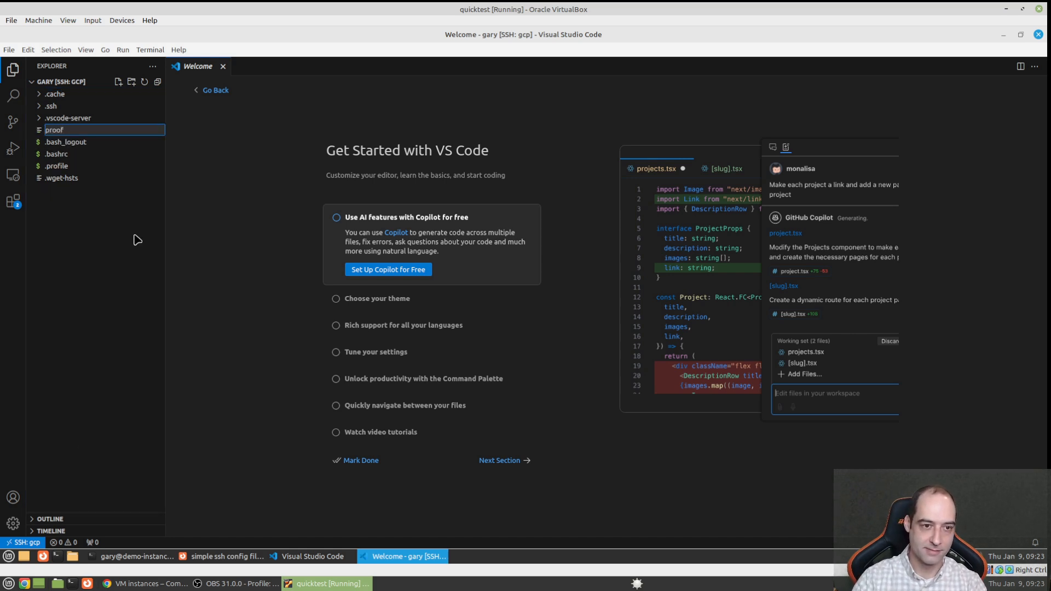
{"action": "key", "text": "Return"}
- Enter "Hello from VSCode" in the proof file, save it, and close the open editors
{"action": "key", "text": "ctrl+equal"}
{"action": "key", "text": "ctrl+equal"}
{"action": "key", "text": "ctrl+equal"}
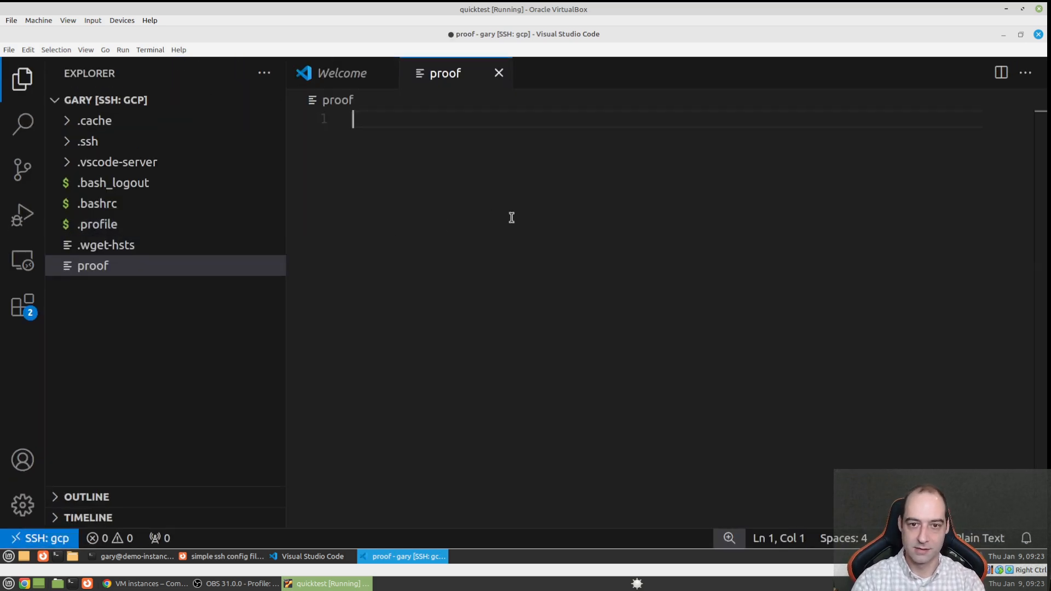
{"action": "type", "text": "Hello from V"}
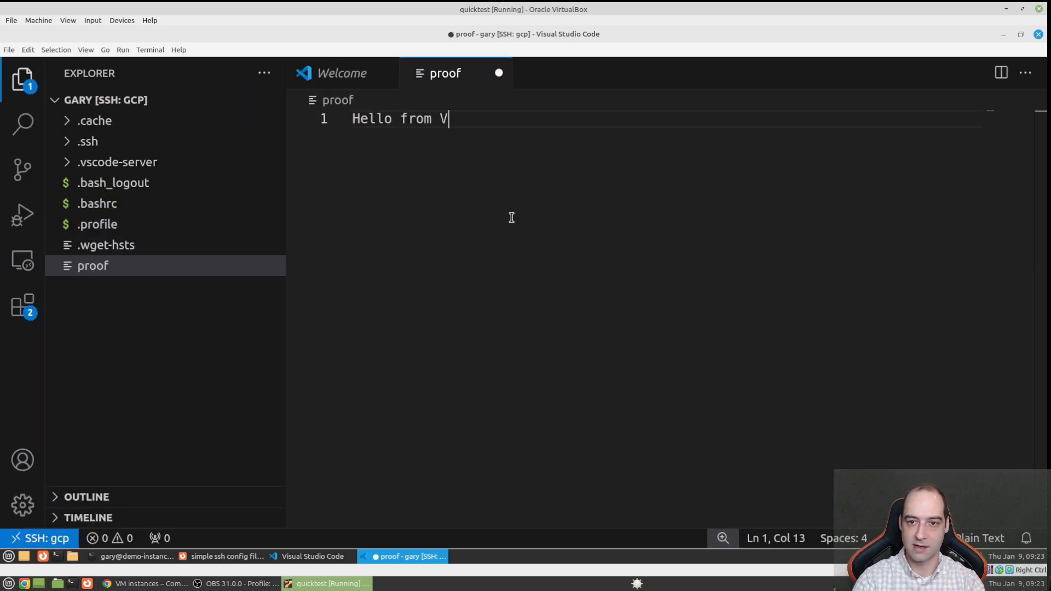
{"action": "type", "text": "SCOD"}
{"action": "key", "text": "BackSpace"}
{"action": "key", "text": "BackSpace"}
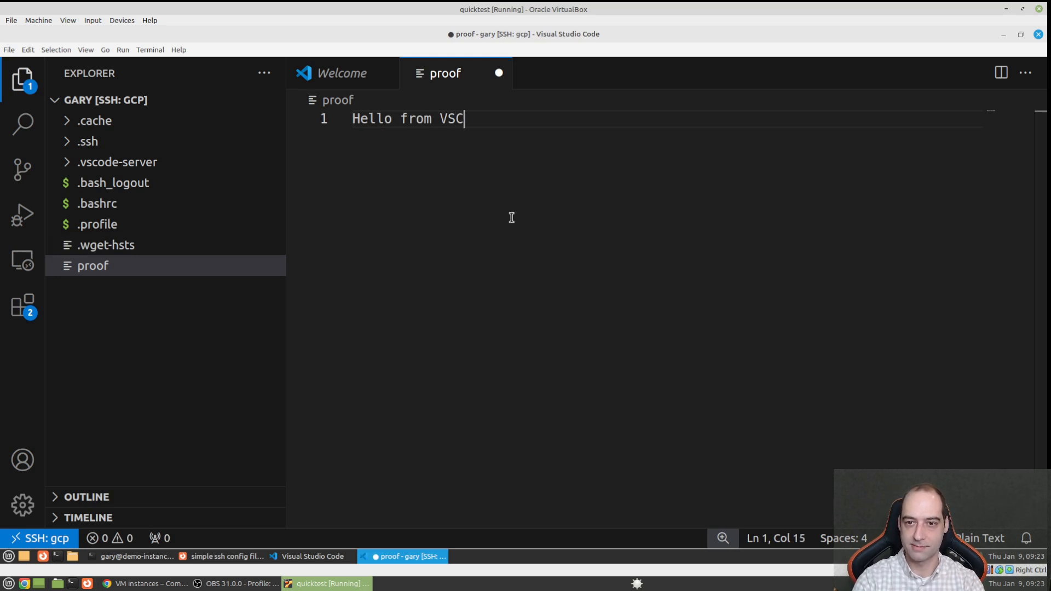
{"action": "type", "text": "ode"}
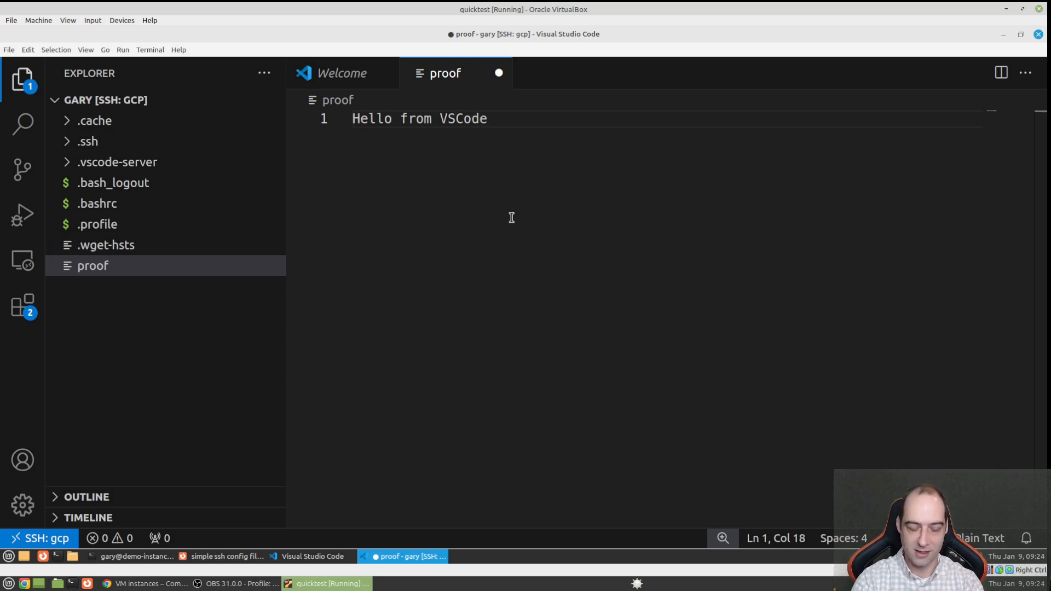
{"action": "key", "text": "ctrl+s"}
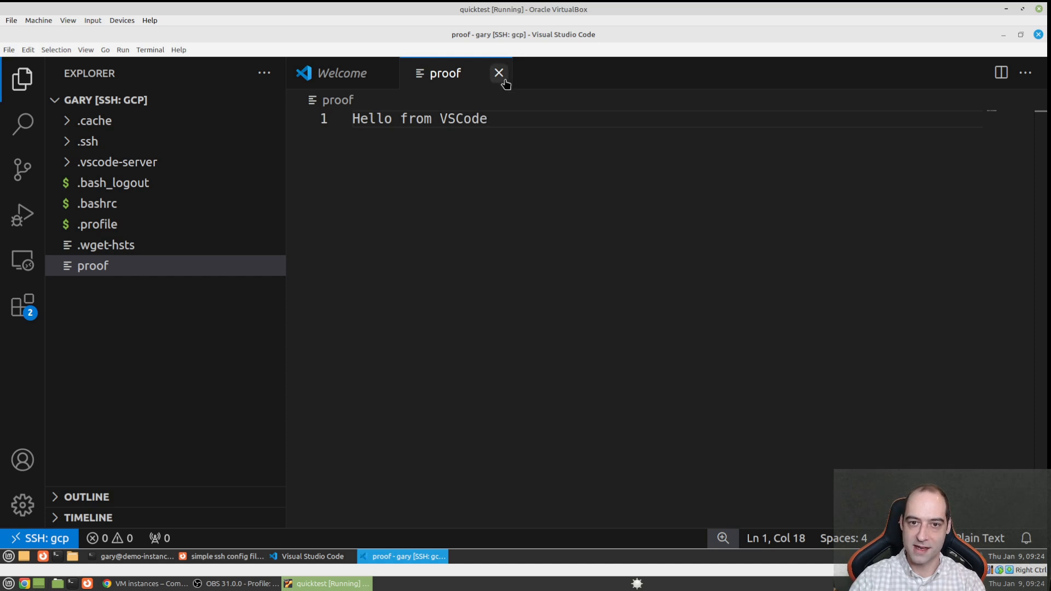
{"action": "left_click", "coordinate": [498, 72]}
{"action": "left_click", "coordinate": [386, 72]}
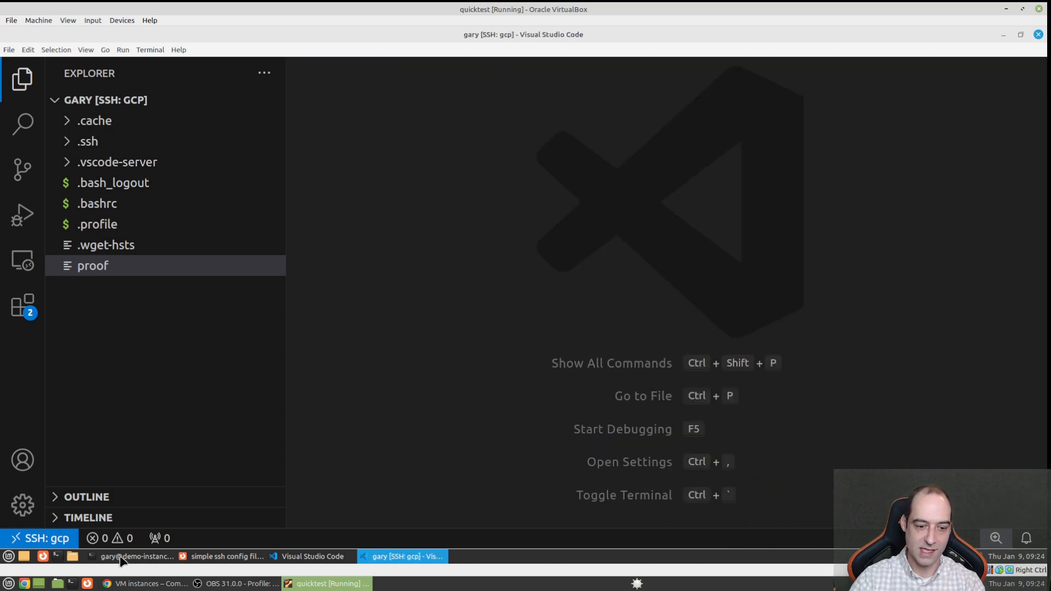
- Switch to the demo-instance terminal, clear it, and list the home directory with "cd .." and "ls"
{"action": "left_click", "coordinate": [120, 564]}
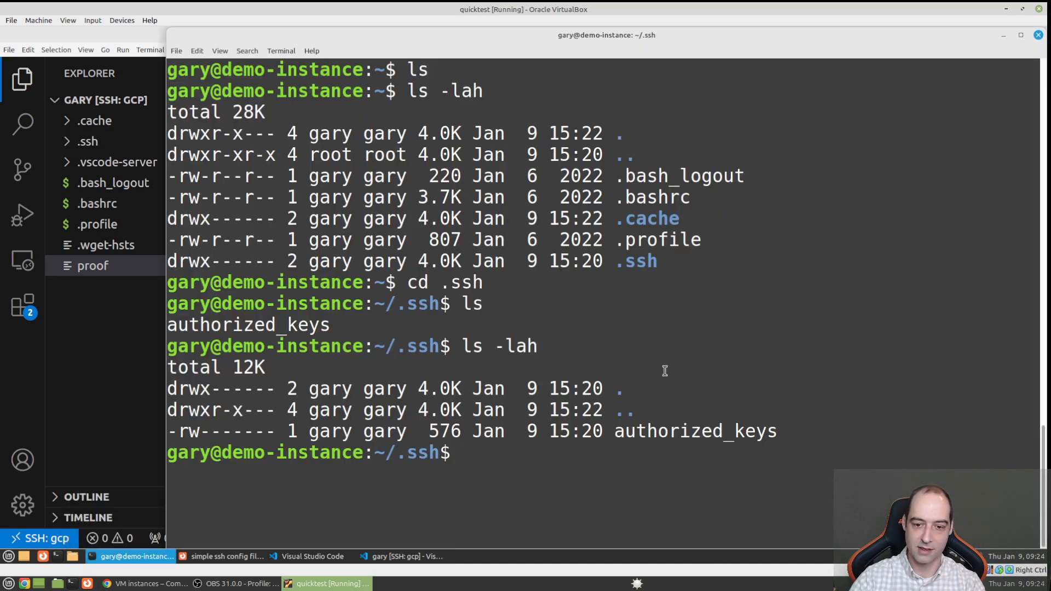
{"action": "key", "text": "ctrl+l"}
{"action": "type", "text": "cd .."}
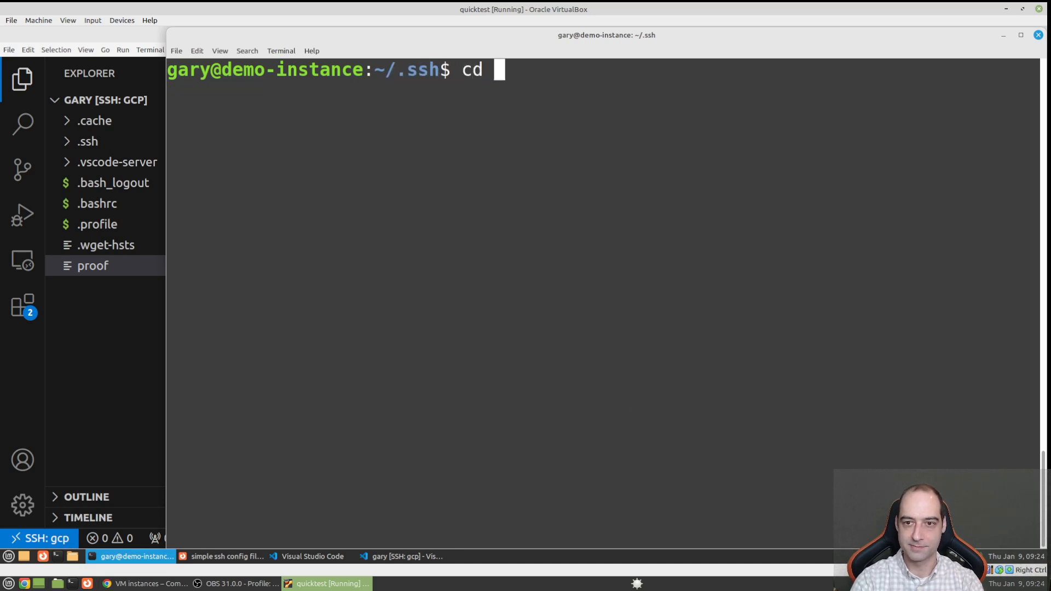
{"action": "key", "text": "Return"}
{"action": "type", "text": "ls"}
{"action": "key", "text": "Return"}
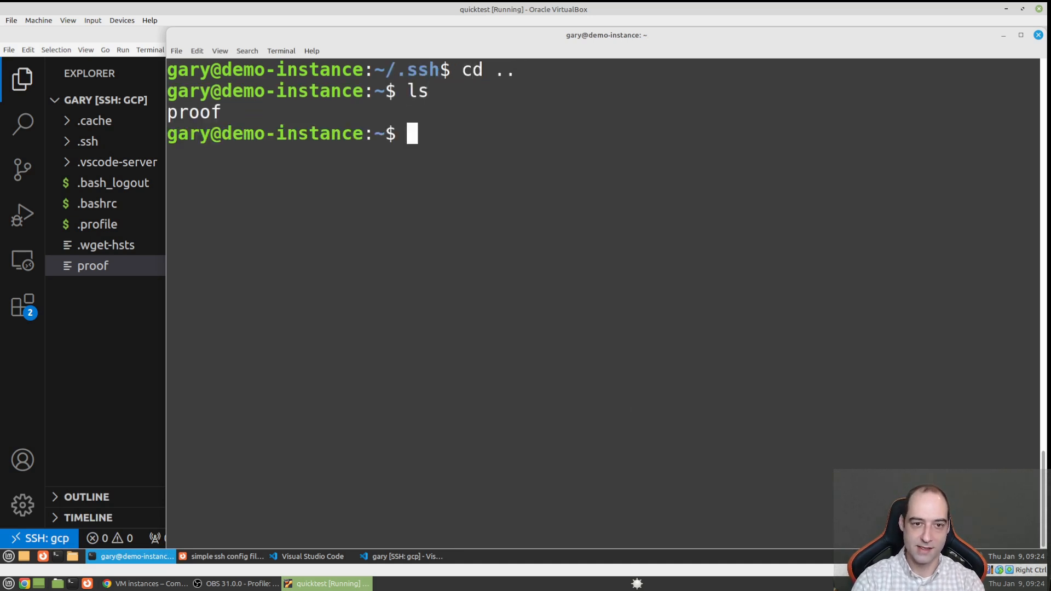
- Display the contents of the proof file with "cat proof"
{"action": "type", "text": "cat p"}
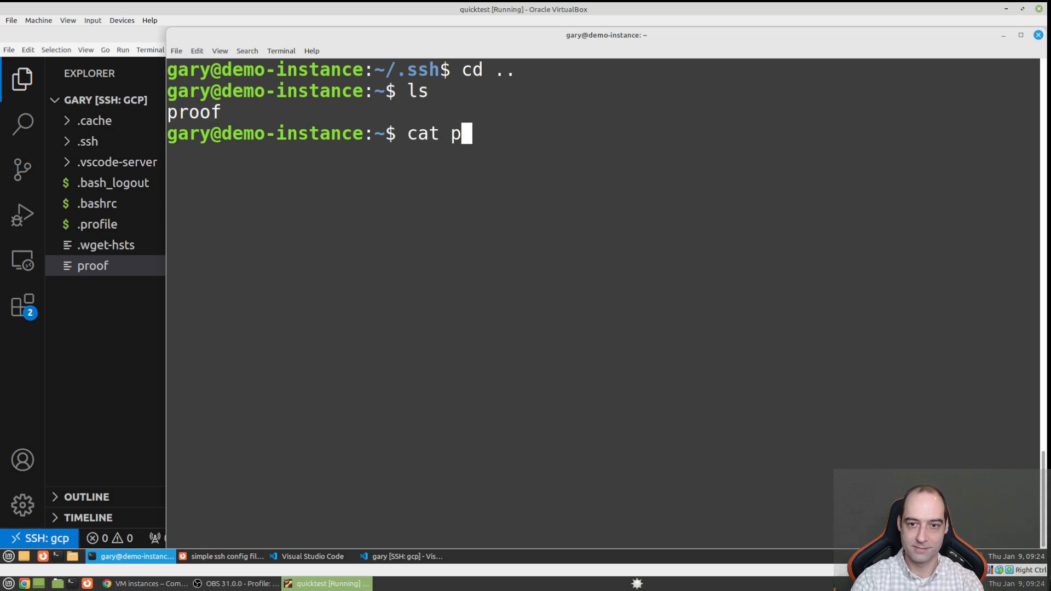
{"action": "key", "text": "Tab"}
{"action": "key", "text": "Return"}
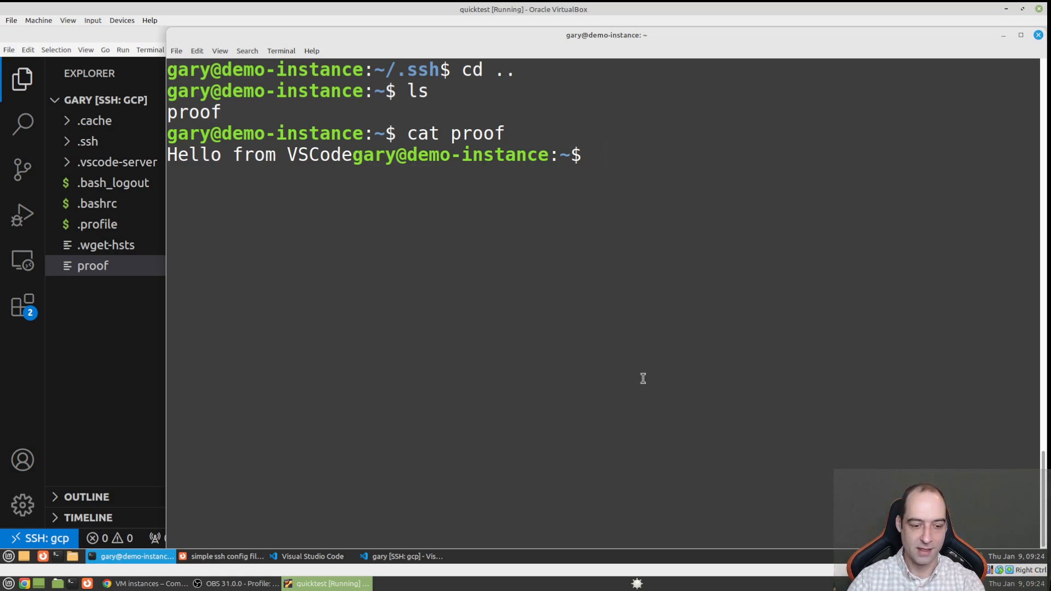
- Switch to the Google Cloud console in Chrome and start creating a new machine image from demo-instance
{"action": "left_click", "coordinate": [132, 585]}
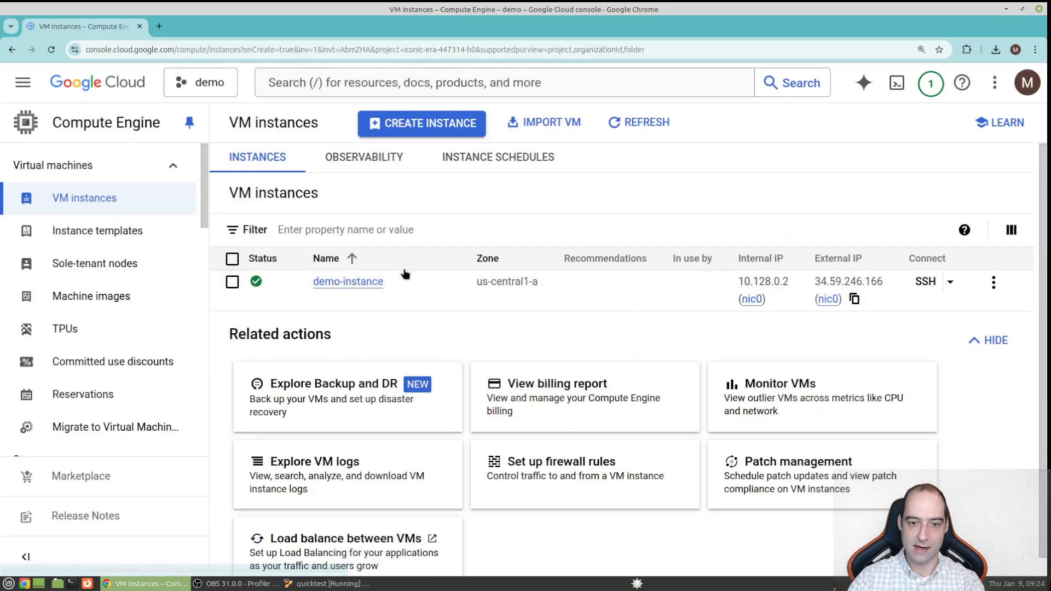
{"action": "left_click", "coordinate": [991, 282]}
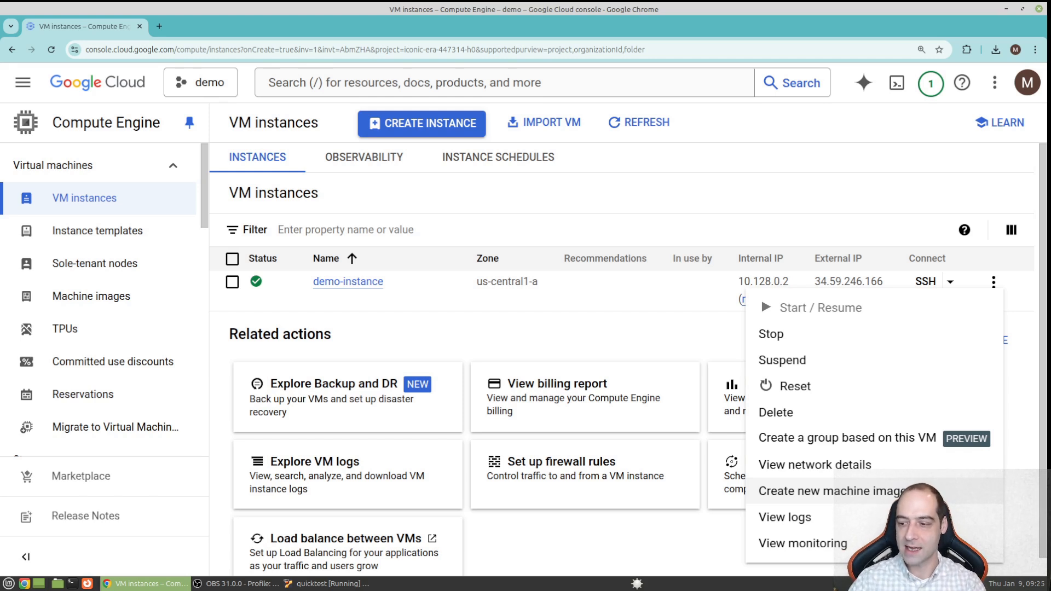
{"action": "left_click", "coordinate": [821, 491]}
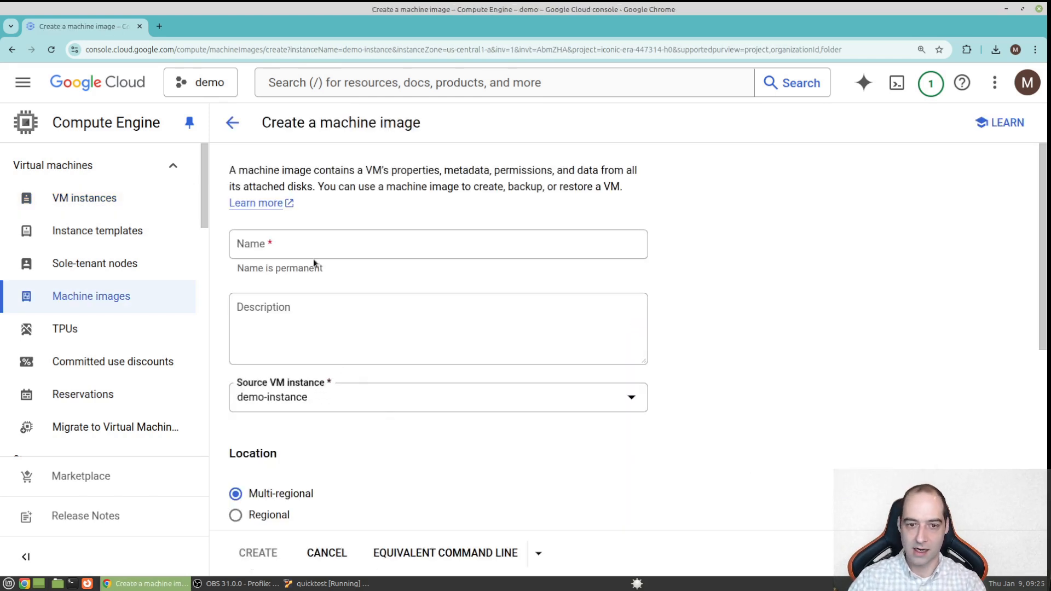
- Name the machine image vm-2025
{"action": "left_click", "coordinate": [319, 255]}
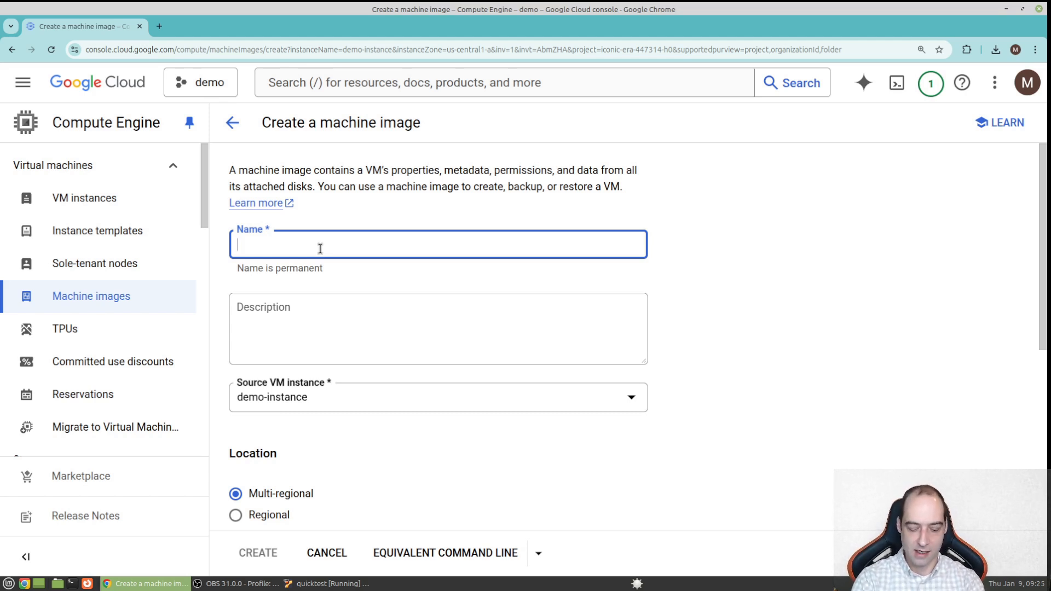
{"action": "type", "text": "vm--"}
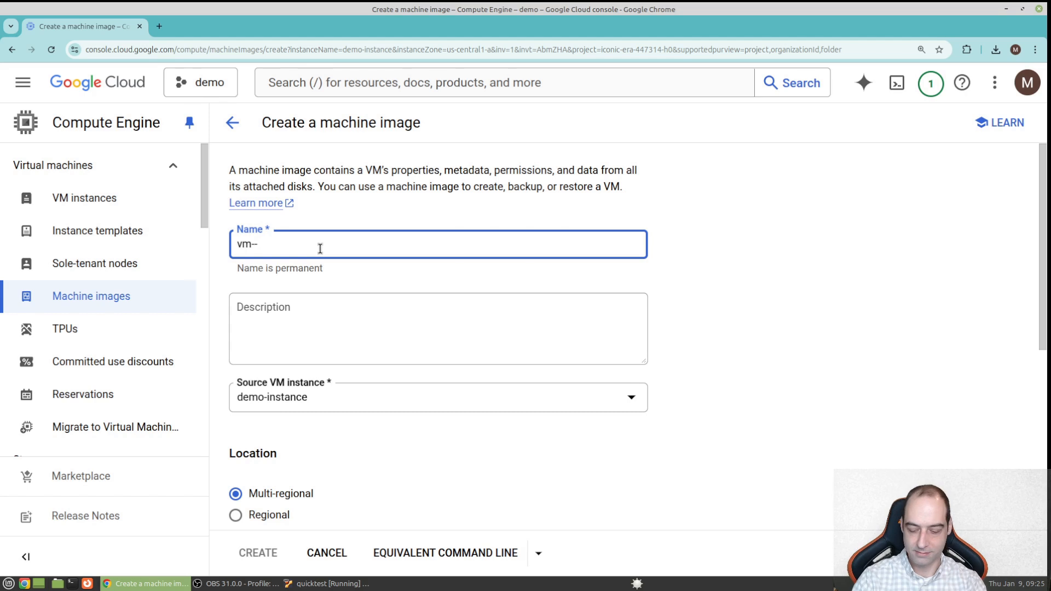
{"action": "key", "text": "BackSpace"}
{"action": "type", "text": "320"}
{"action": "key", "text": "BackSpace"}
{"action": "key", "text": "BackSpace"}
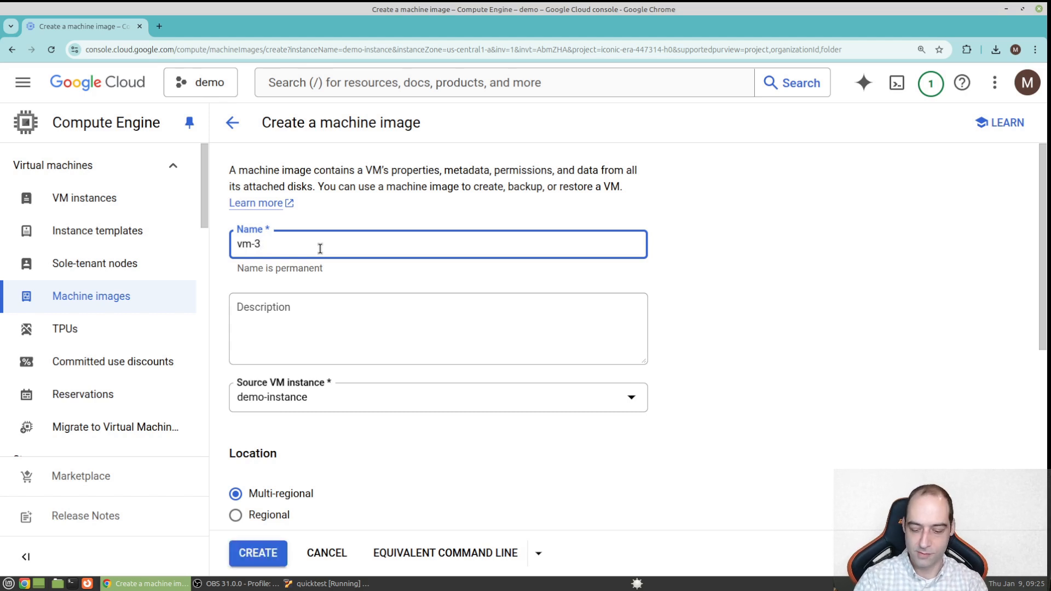
{"action": "key", "text": "BackSpace"}
{"action": "type", "text": "2025"}
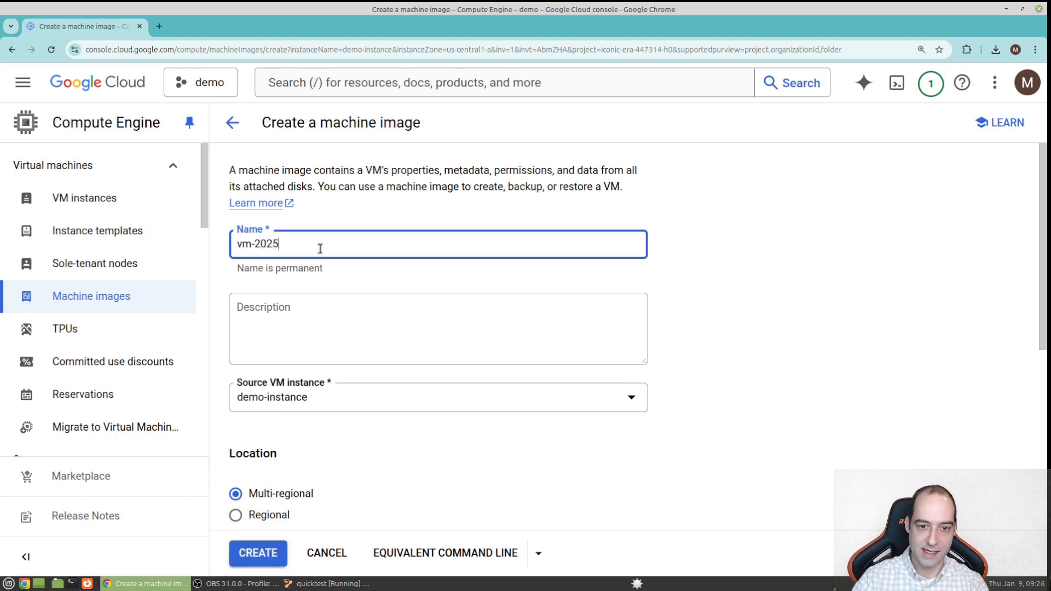
- Choose demo-instance as the source VM instance and set the machine image's location type to Regional
{"action": "left_click", "coordinate": [335, 333]}
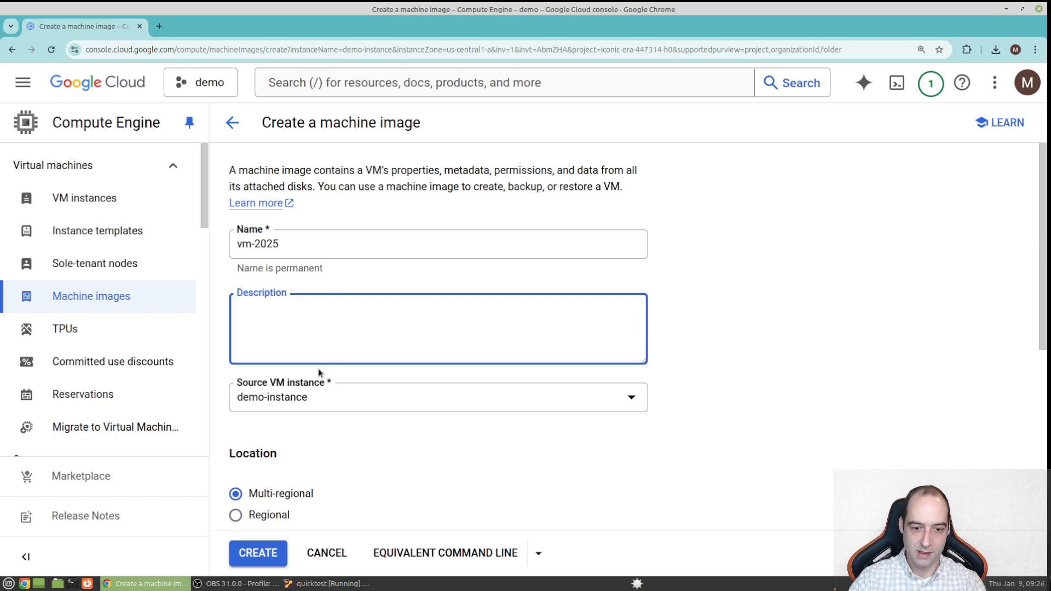
{"action": "left_click", "coordinate": [377, 406]}
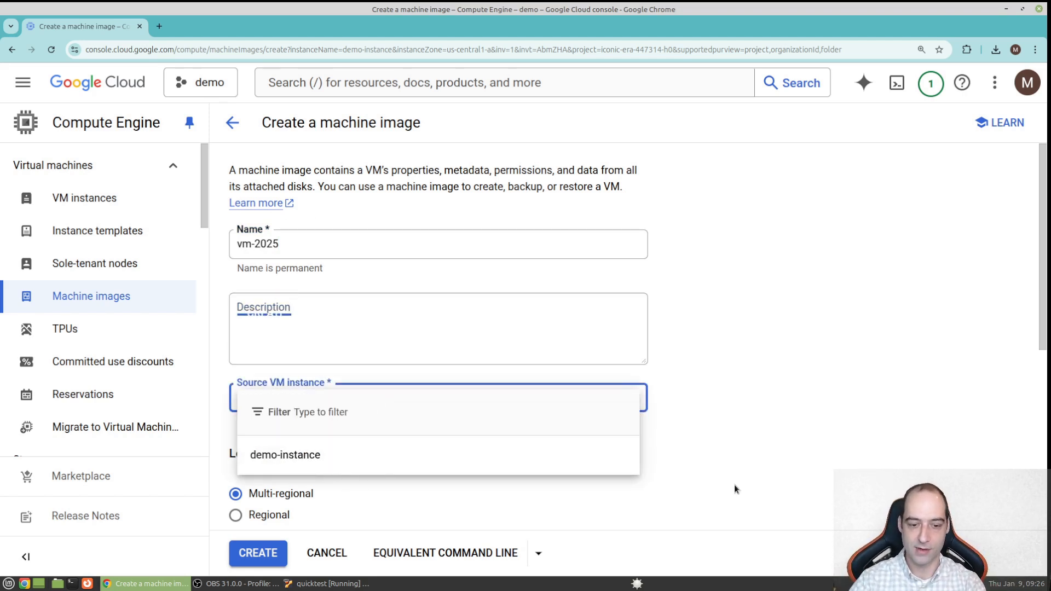
{"action": "left_click", "coordinate": [285, 454]}
{"action": "scroll", "coordinate": [280, 415], "scroll_direction": "down", "scroll_amount": 3}
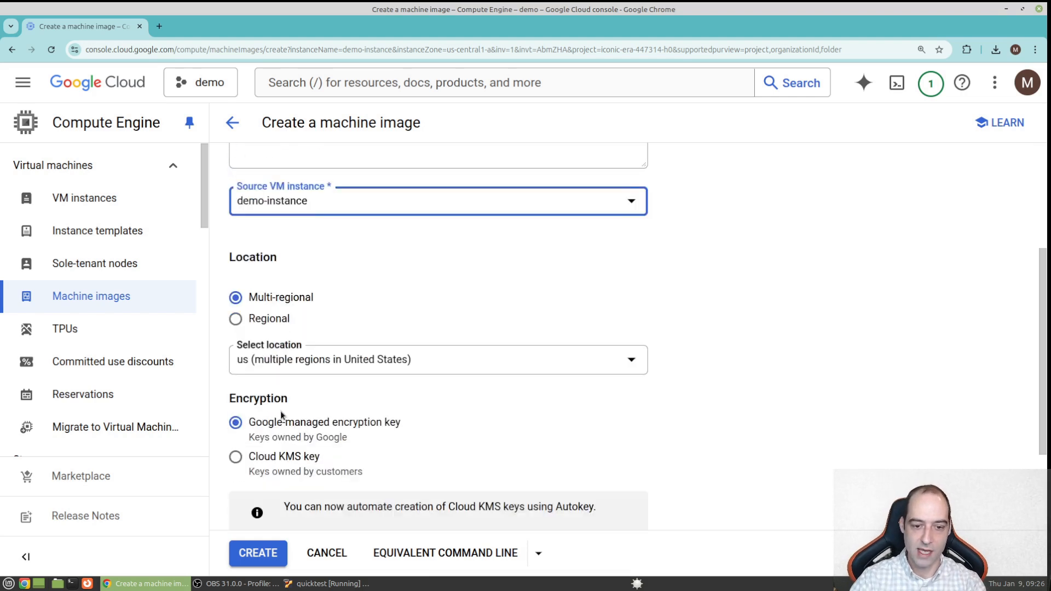
{"action": "left_click", "coordinate": [261, 325]}
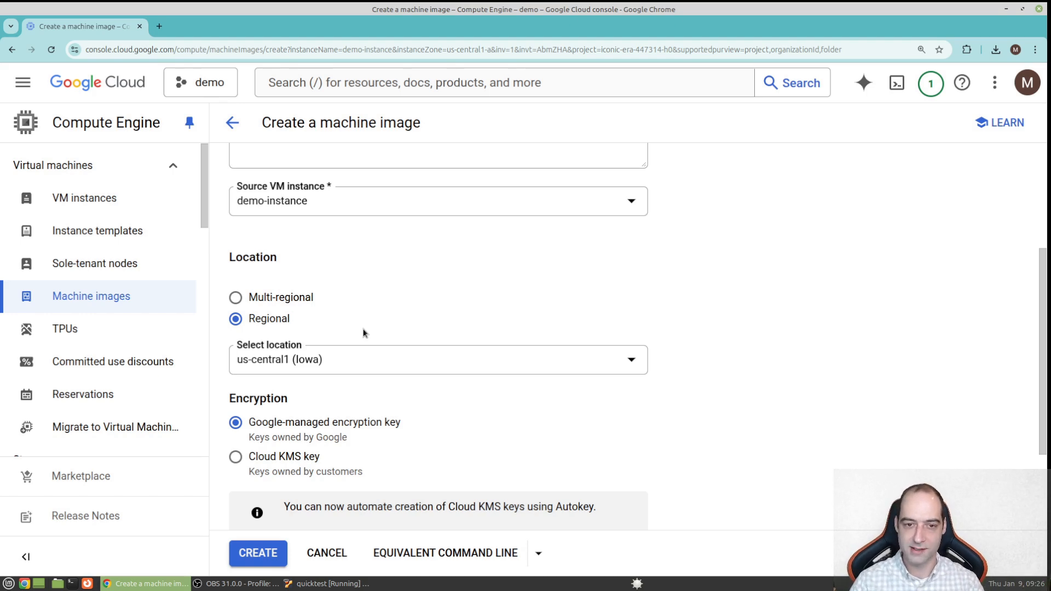
- Review the advanced information of the source VM, including its disks and network interfaces, and create the machine image
{"action": "scroll", "coordinate": [364, 333], "scroll_direction": "down", "scroll_amount": 5}
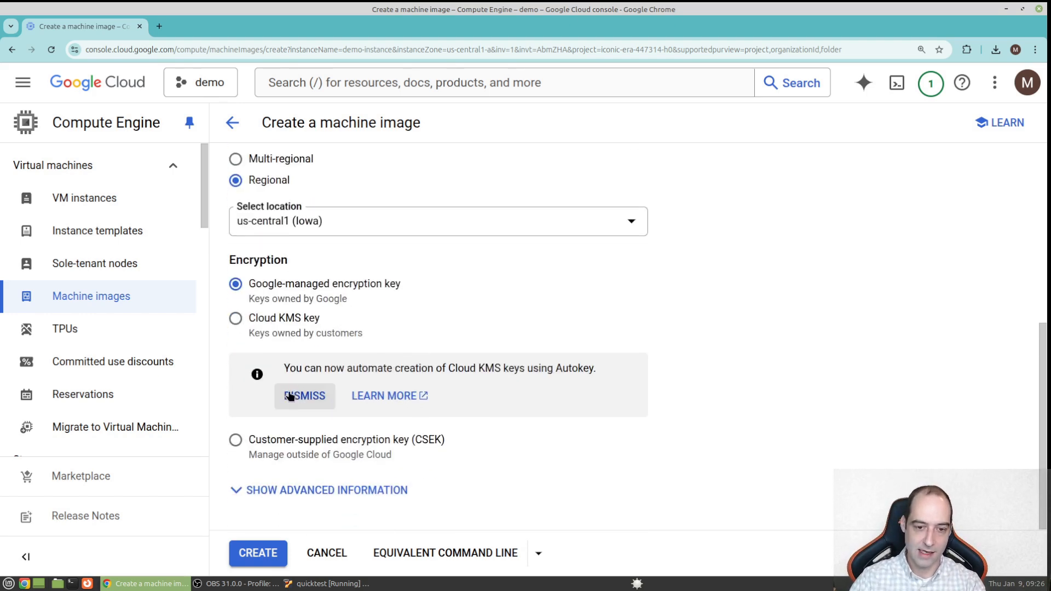
{"action": "left_click", "coordinate": [306, 490]}
{"action": "scroll", "coordinate": [436, 347], "scroll_direction": "down", "scroll_amount": 10}
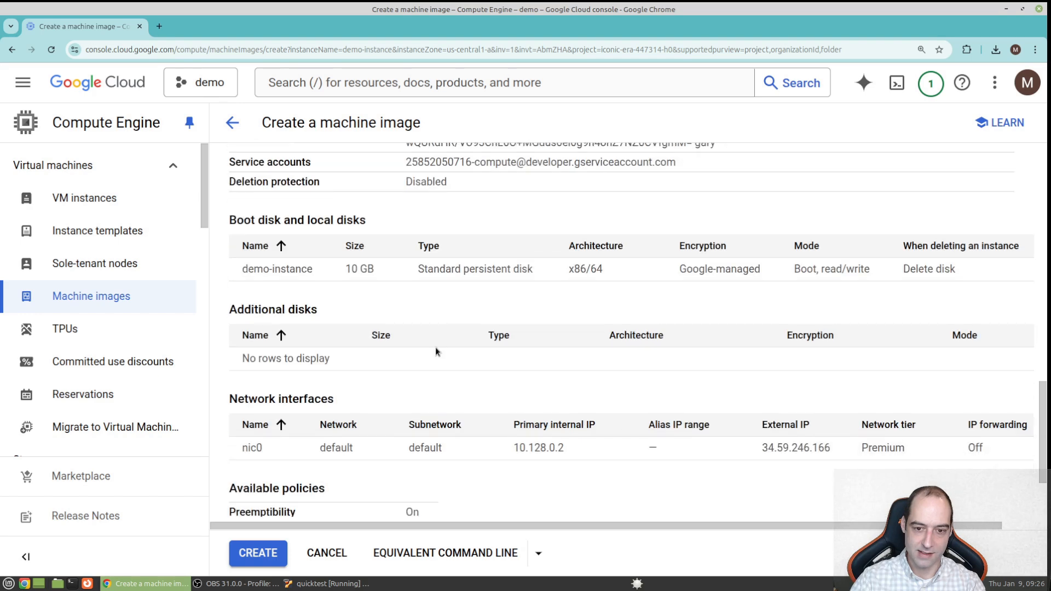
{"action": "scroll", "coordinate": [471, 394], "scroll_direction": "down", "scroll_amount": 2}
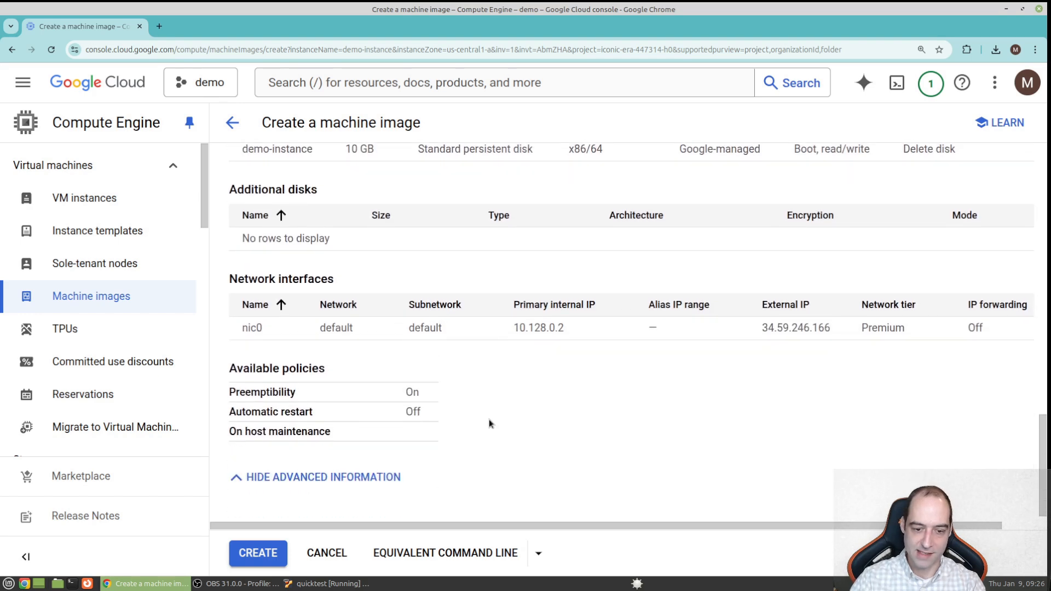
{"action": "left_click", "coordinate": [276, 554]}
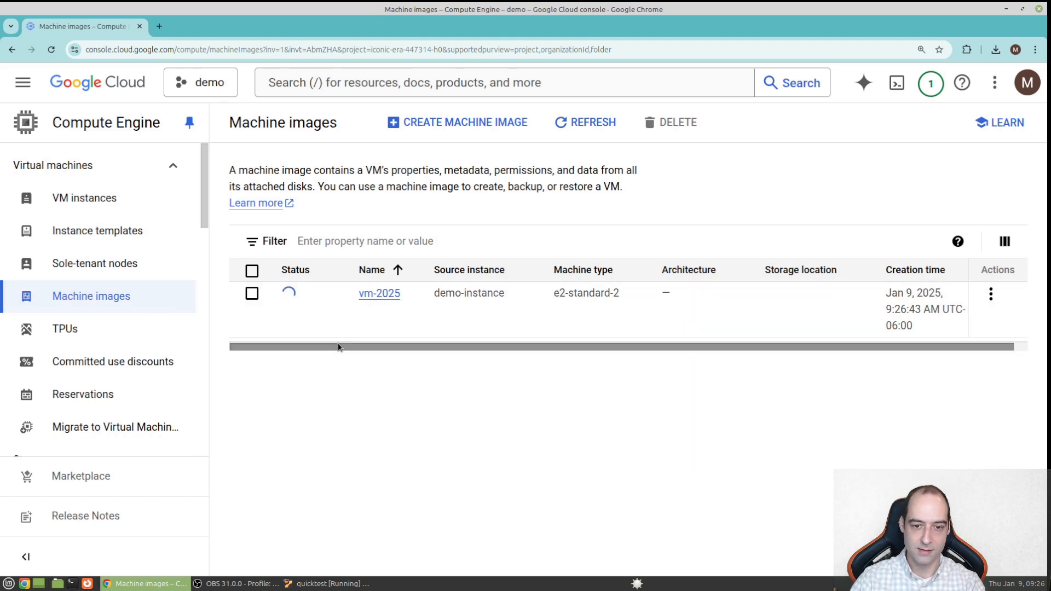
- Reload the machine images list to check the creation status of vm-2025
{"action": "left_click", "coordinate": [331, 584]}
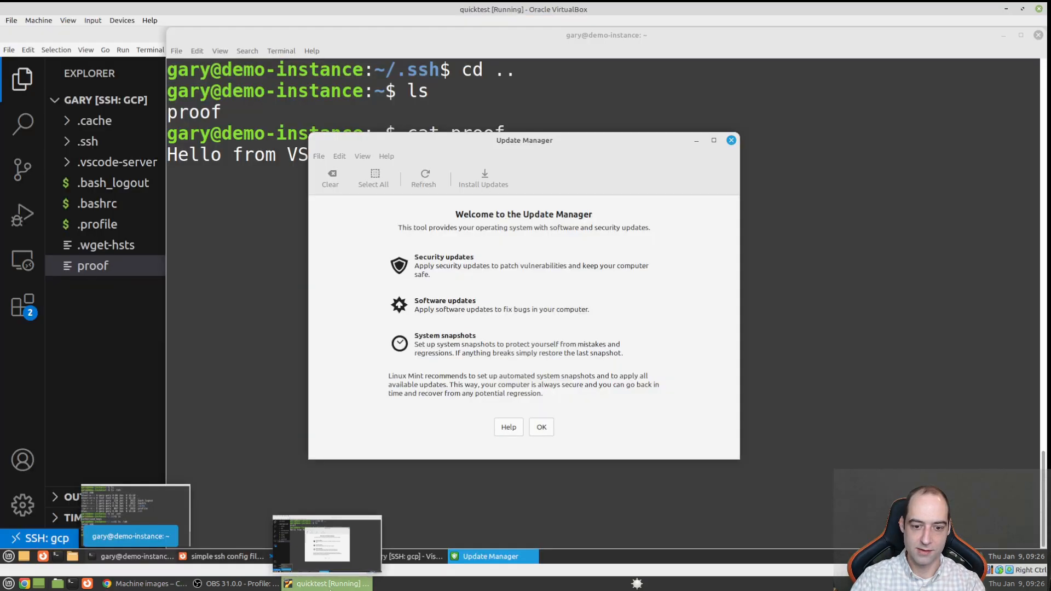
{"action": "left_click", "coordinate": [330, 585]}
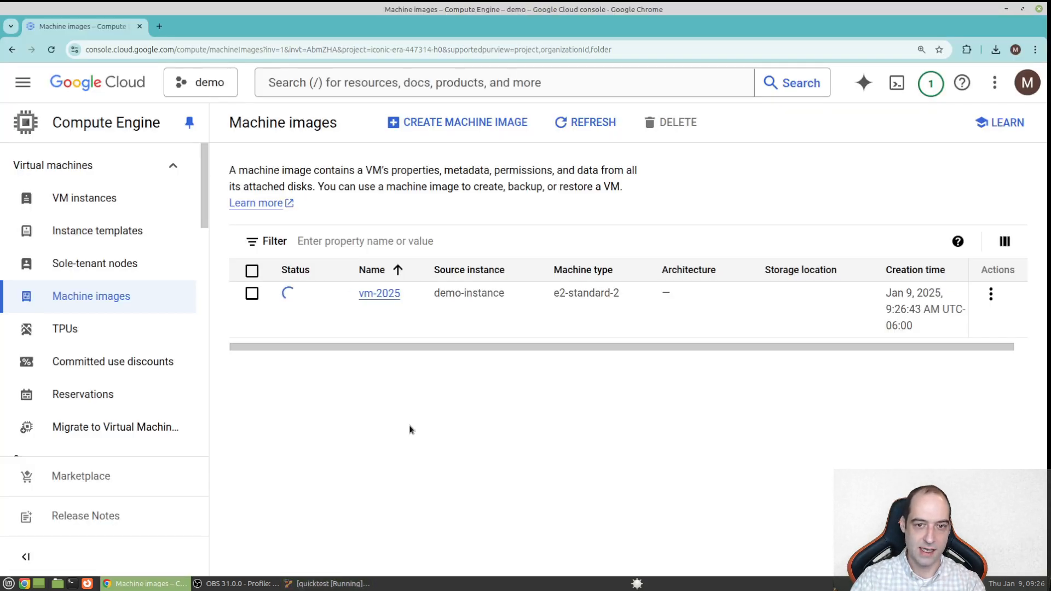
{"action": "left_click", "coordinate": [51, 54]}
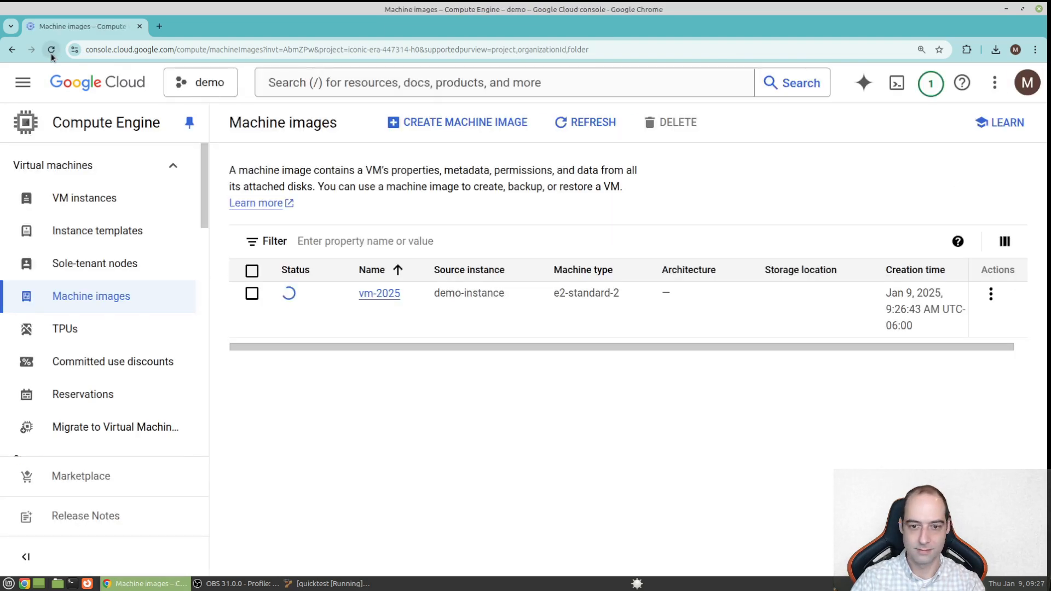
{"action": "left_click", "coordinate": [51, 50]}
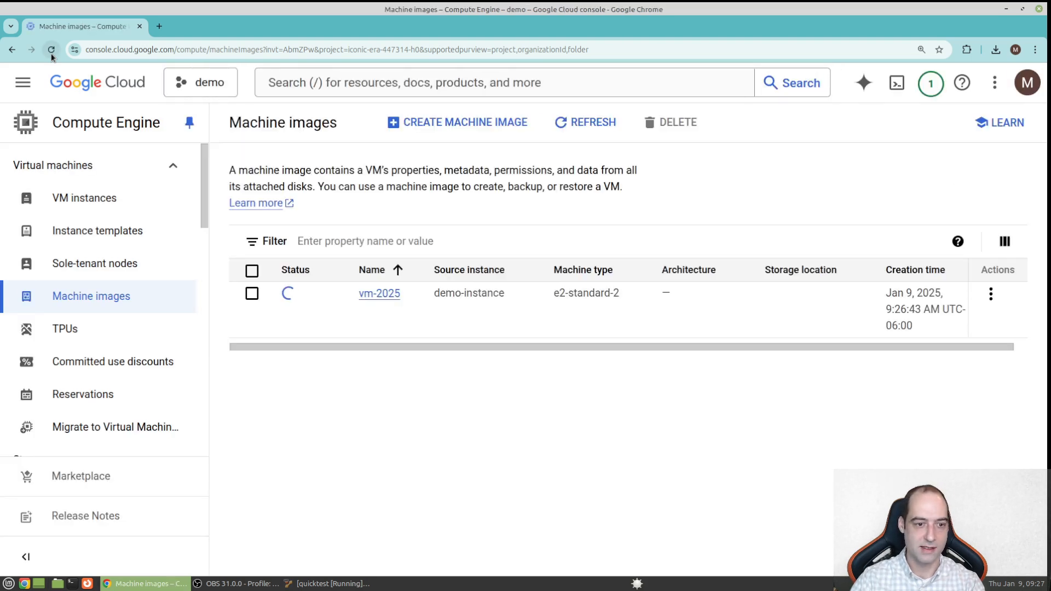
{"action": "left_click", "coordinate": [51, 53]}
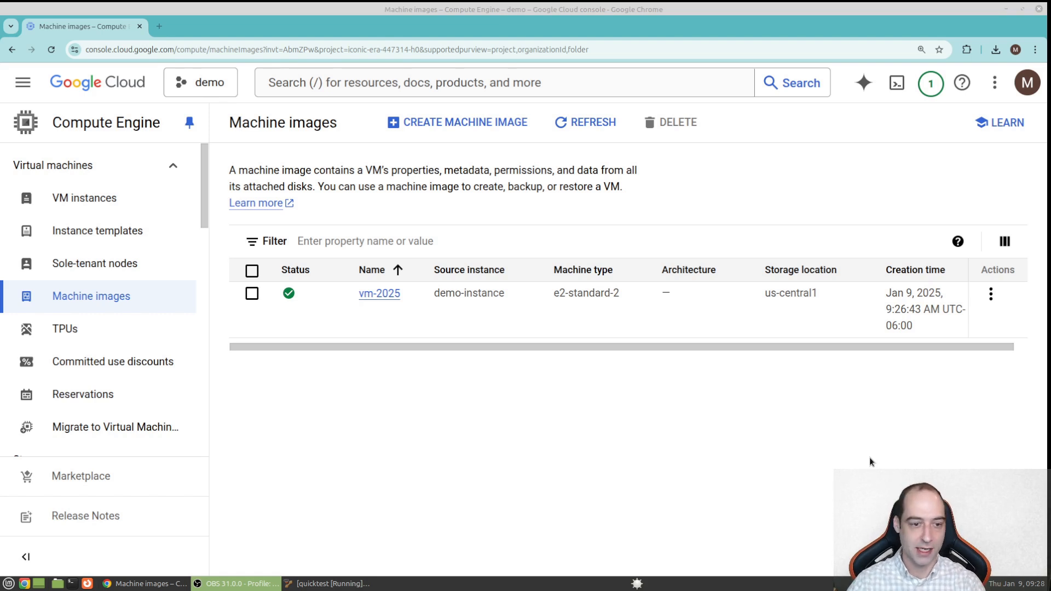
- Delete demo-instance together with its boot disk from the VM instances
{"action": "left_click", "coordinate": [129, 203]}
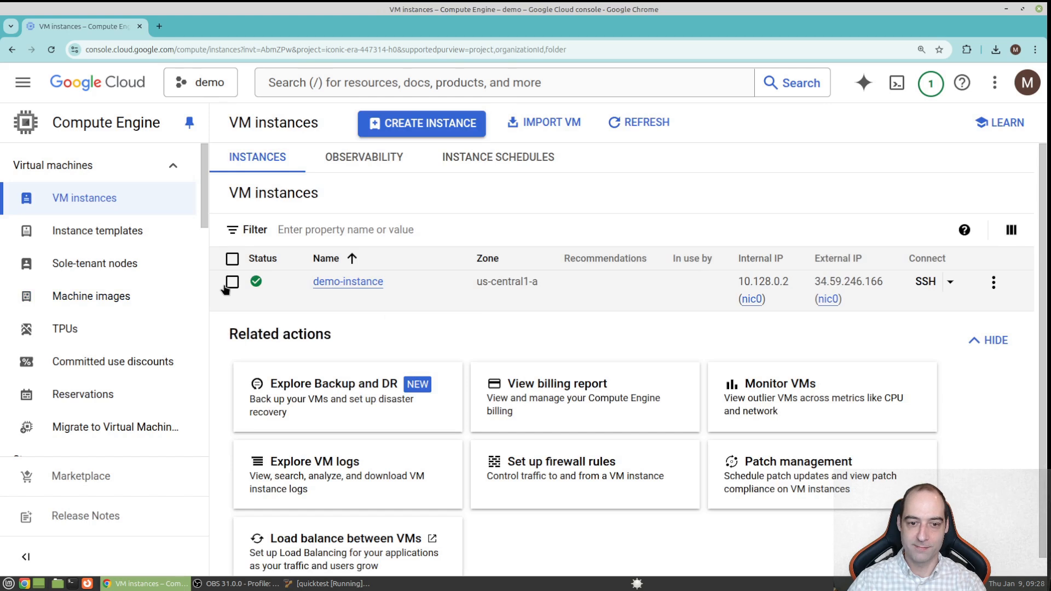
{"action": "left_click", "coordinate": [233, 282]}
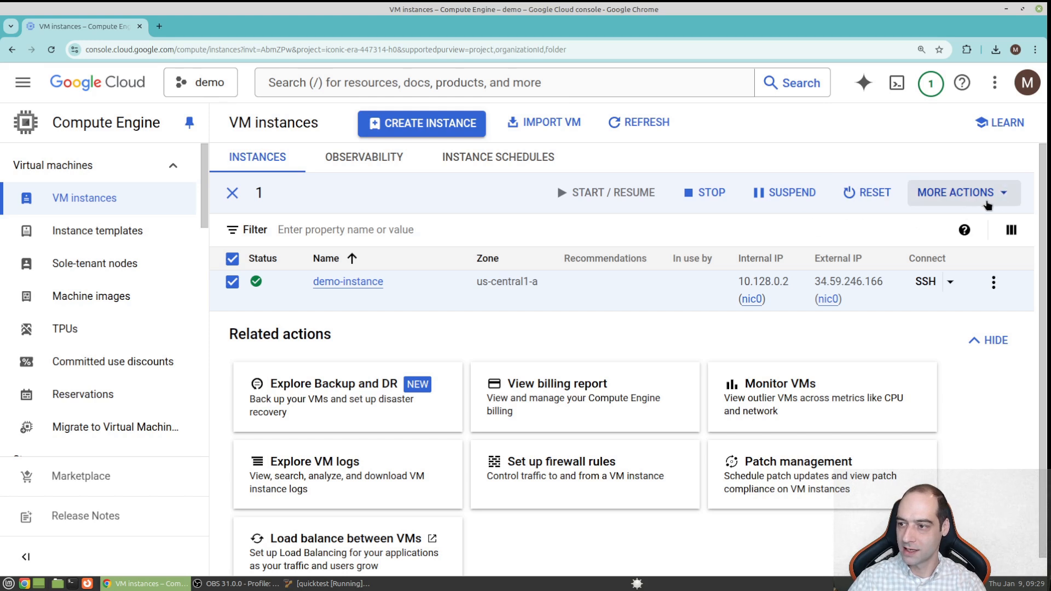
{"action": "left_click", "coordinate": [988, 204]}
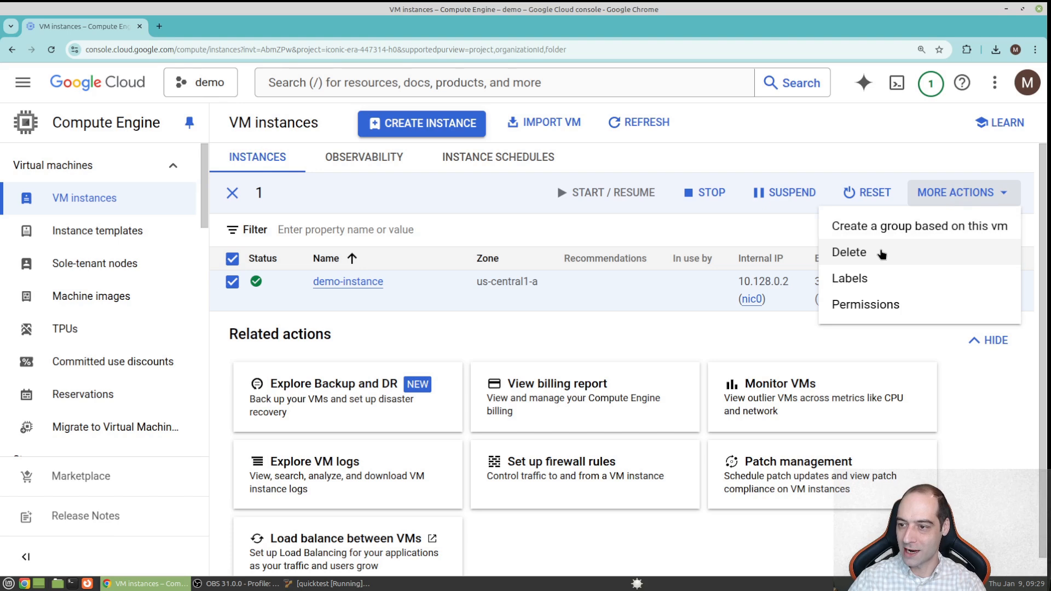
{"action": "left_click", "coordinate": [918, 253]}
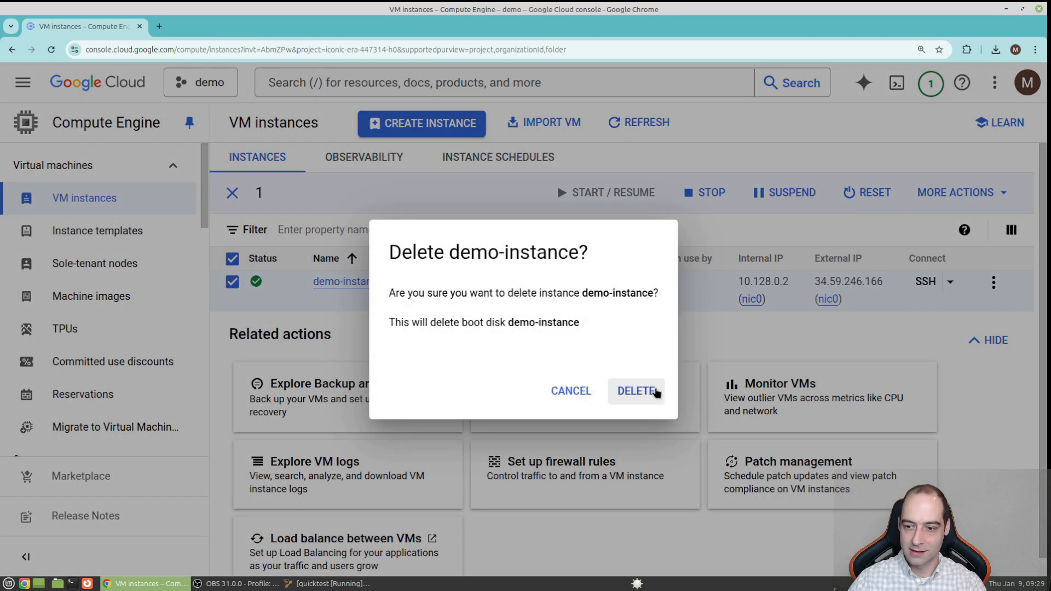
{"action": "left_click", "coordinate": [659, 391]}
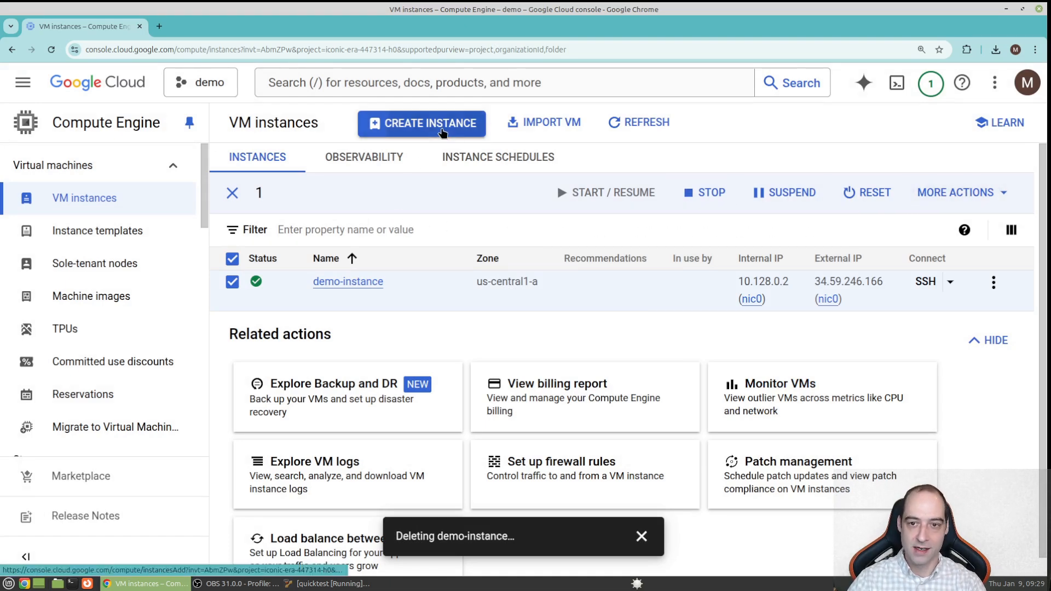
{"action": "left_click", "coordinate": [433, 129]}
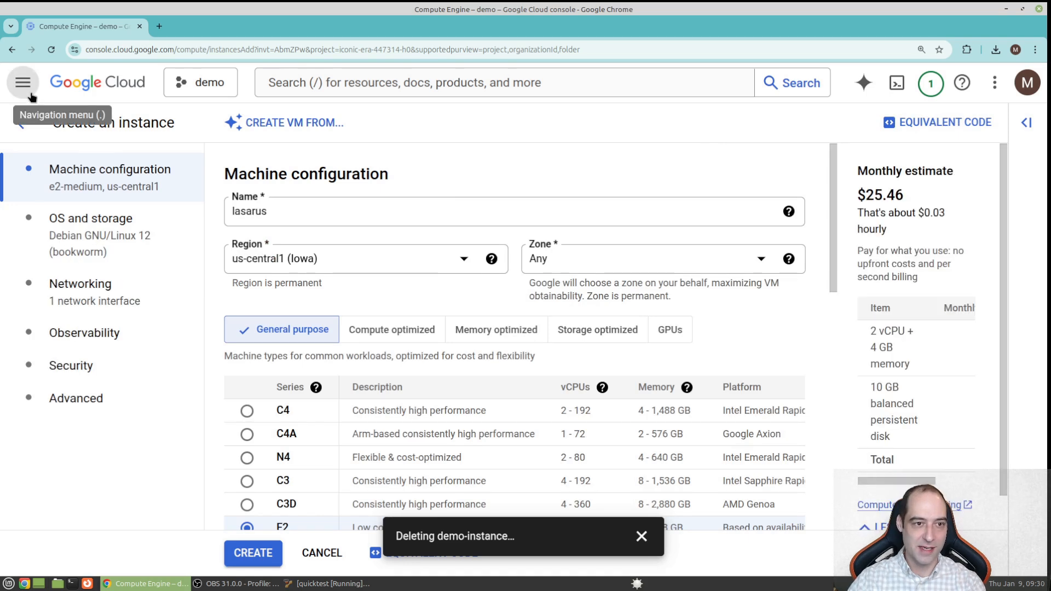
{"action": "left_click", "coordinate": [31, 97]}
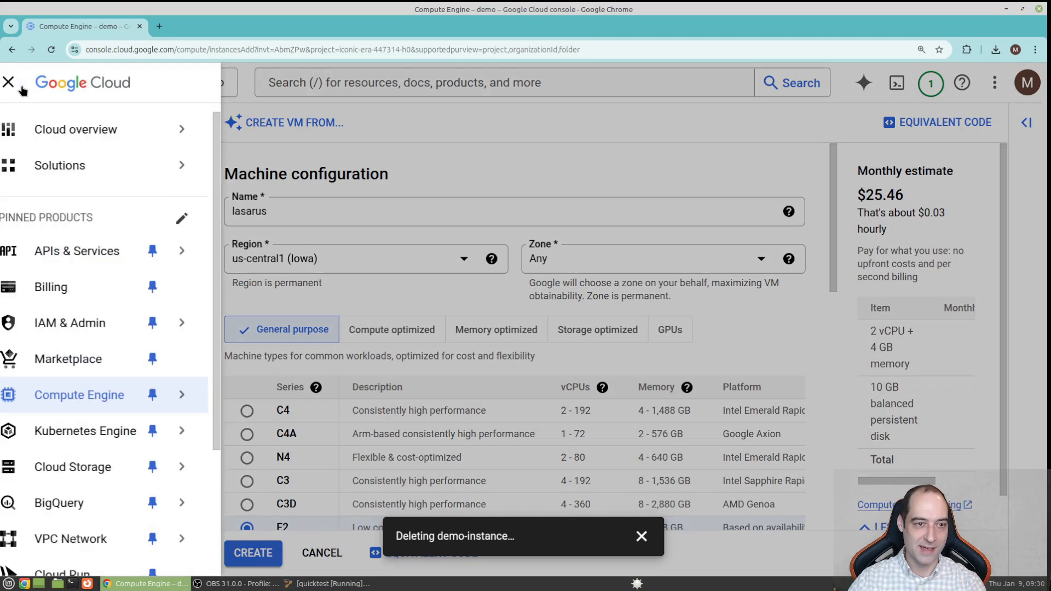
{"action": "mouse_move", "coordinate": [131, 399]}
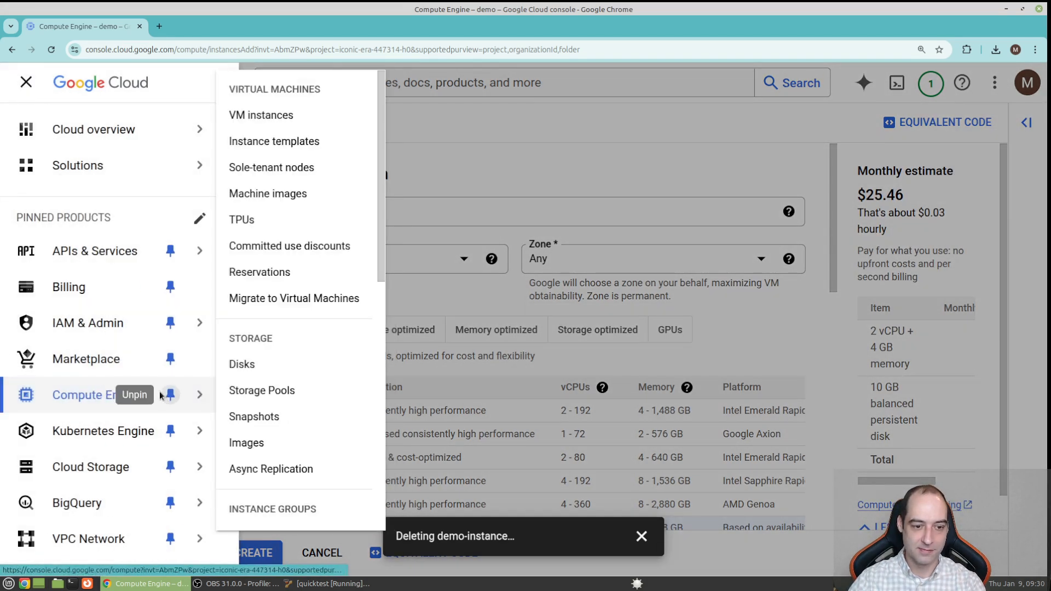
{"action": "left_click", "coordinate": [279, 115]}
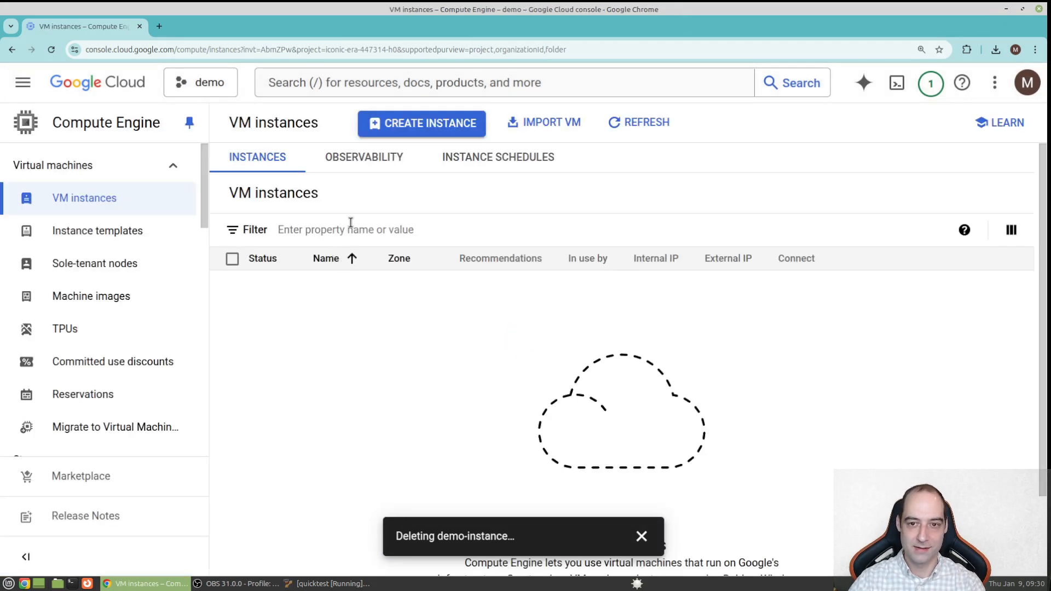
- Create a new VM instance from the machine image vm-2025
{"action": "left_click", "coordinate": [420, 125]}
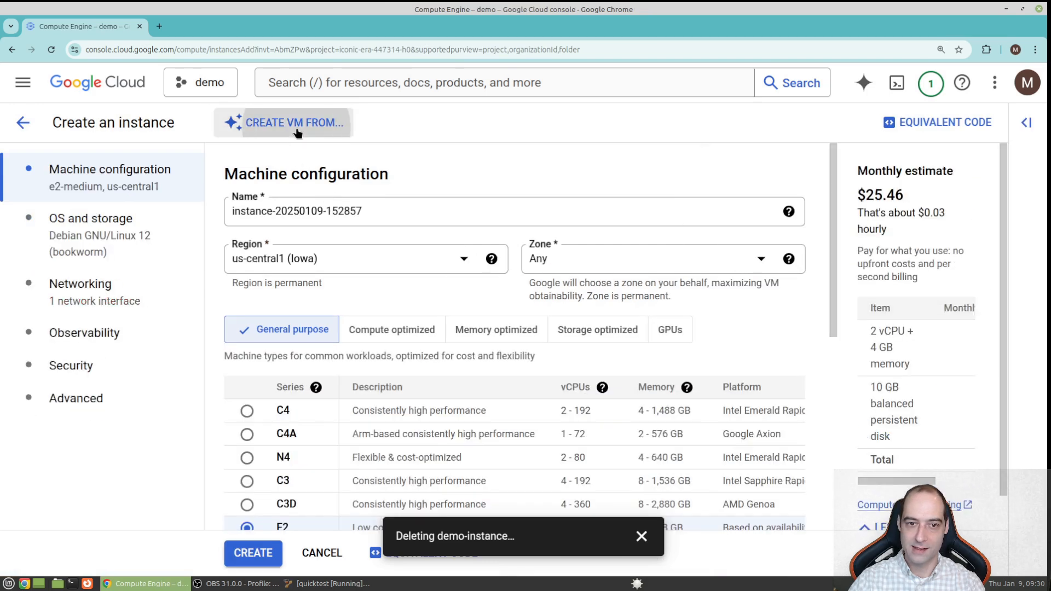
{"action": "left_click", "coordinate": [296, 127]}
{"action": "left_click", "coordinate": [293, 185]}
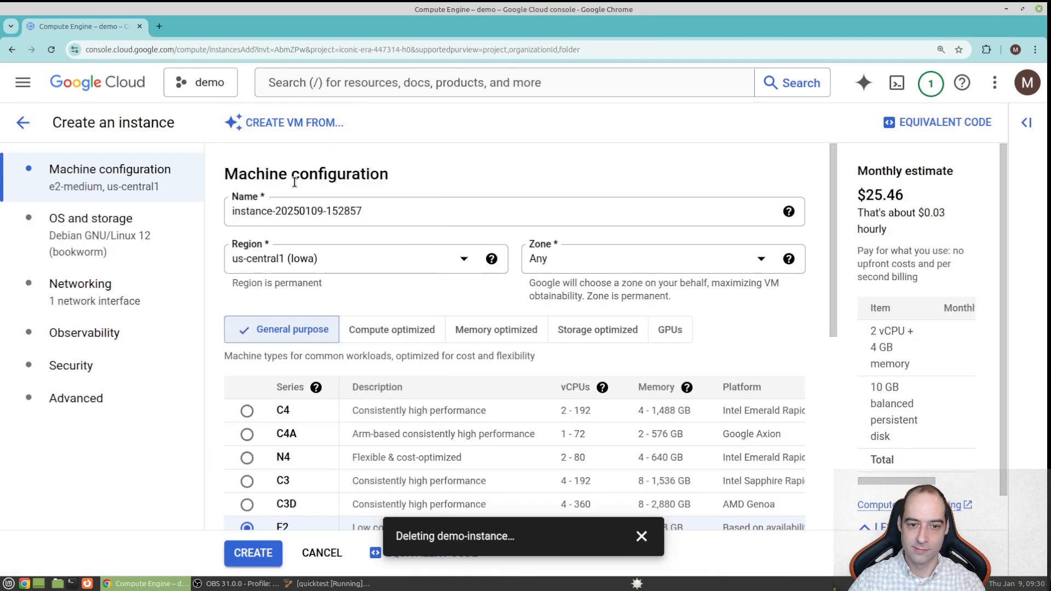
{"action": "left_click", "coordinate": [451, 173]}
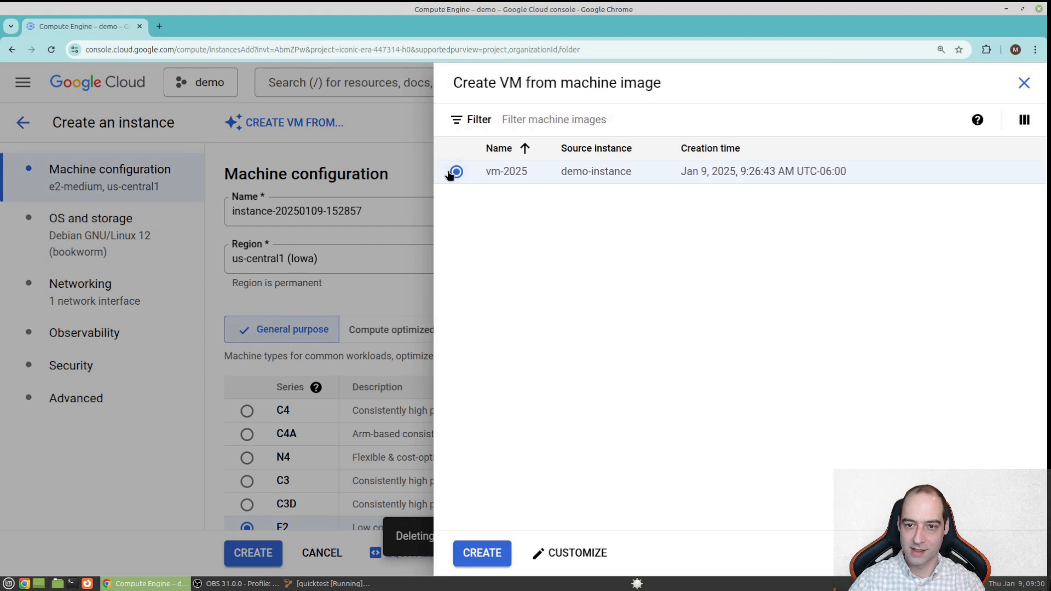
{"action": "left_click", "coordinate": [475, 551]}
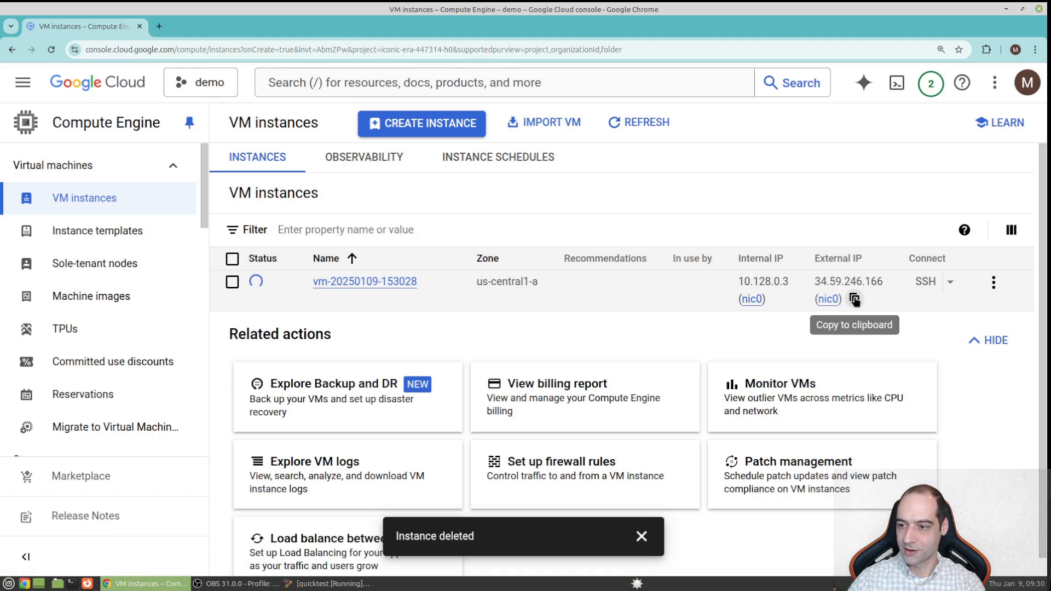
- Copy the new VM's external IP, switch to the quicktest virtual machine and unlock it with the account password, dismissing VS Code's reload prompt
{"action": "left_click", "coordinate": [854, 299]}
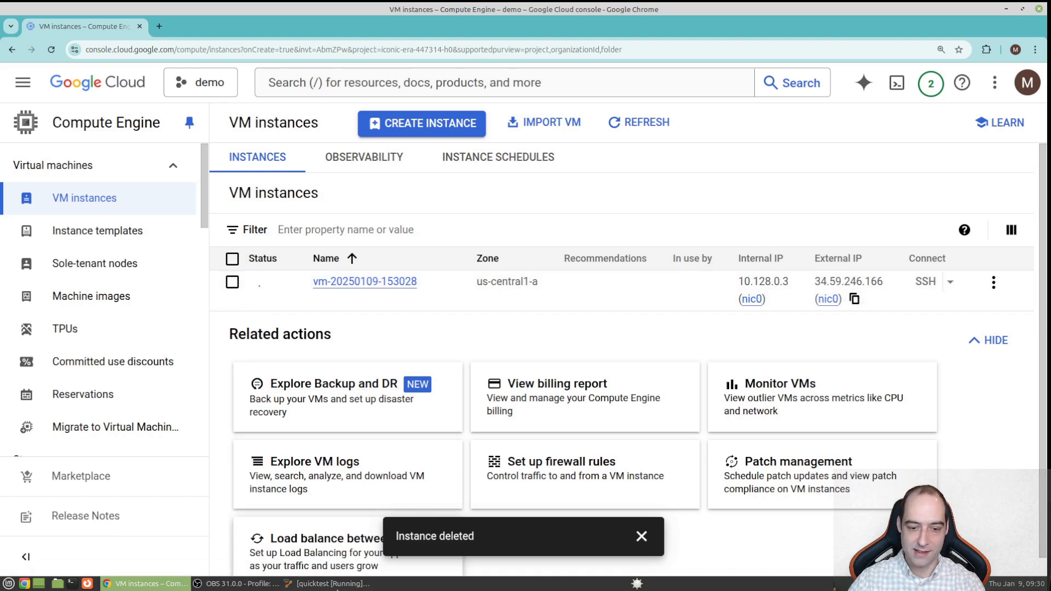
{"action": "left_click", "coordinate": [331, 584]}
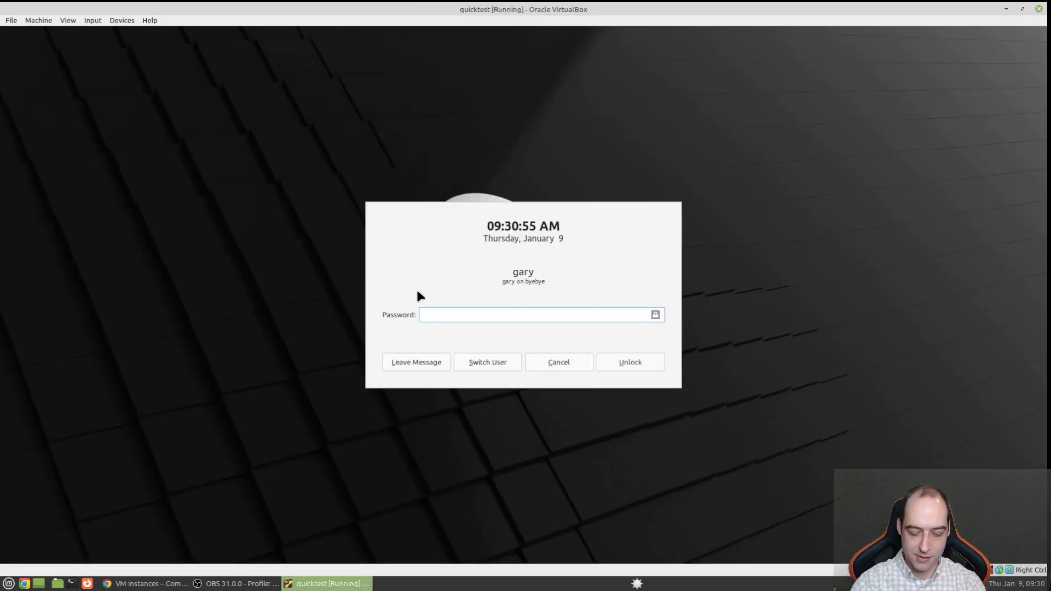
{"action": "type", "text": "*******"}
{"action": "key", "text": "Return"}
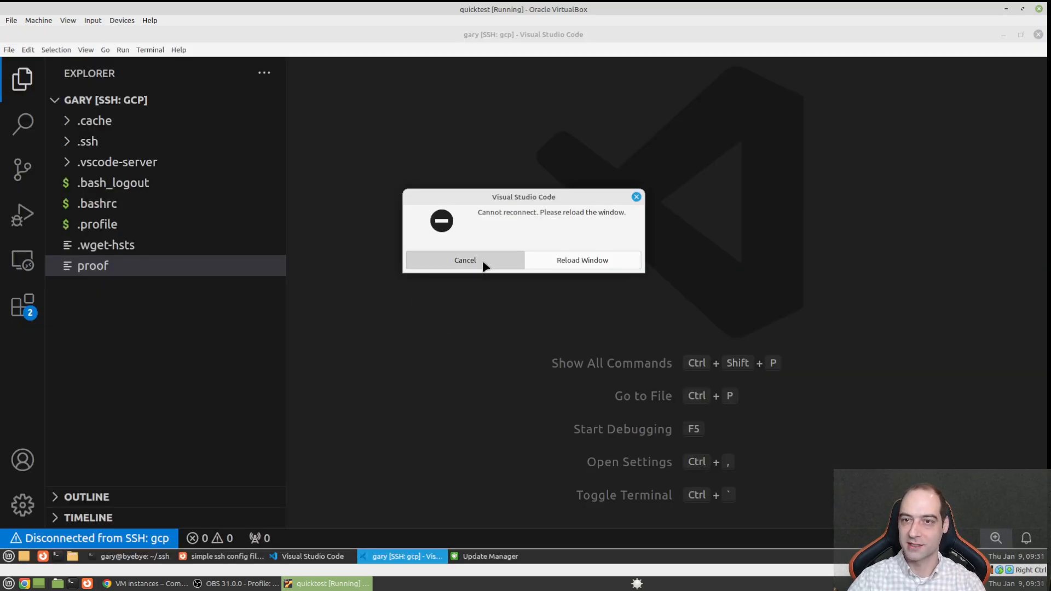
{"action": "left_click", "coordinate": [460, 266]}
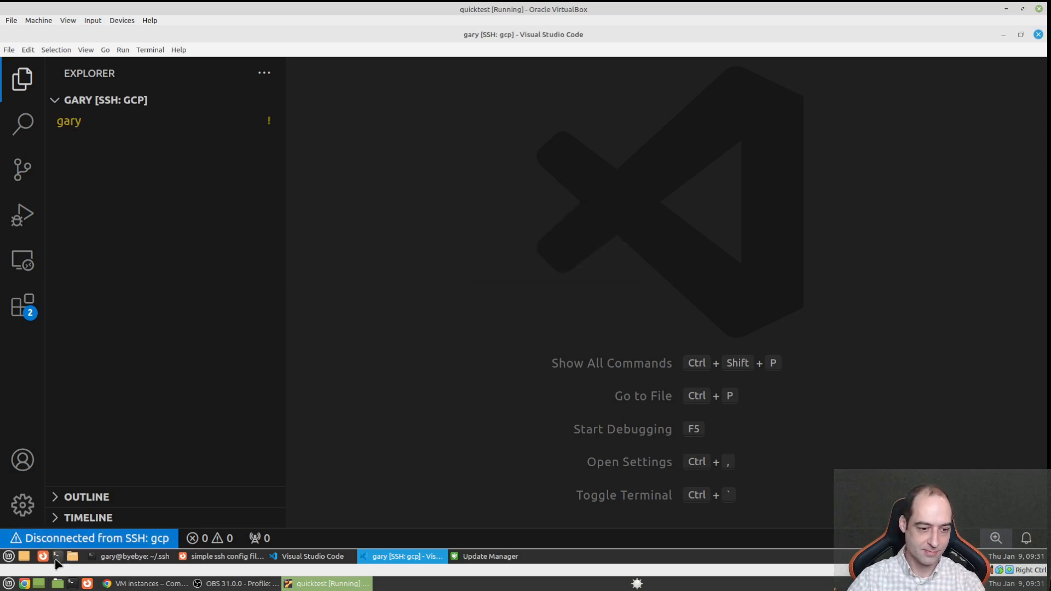
- Open a new local terminal with enlarged text and change to the .ssh directory
{"action": "left_click", "coordinate": [57, 557]}
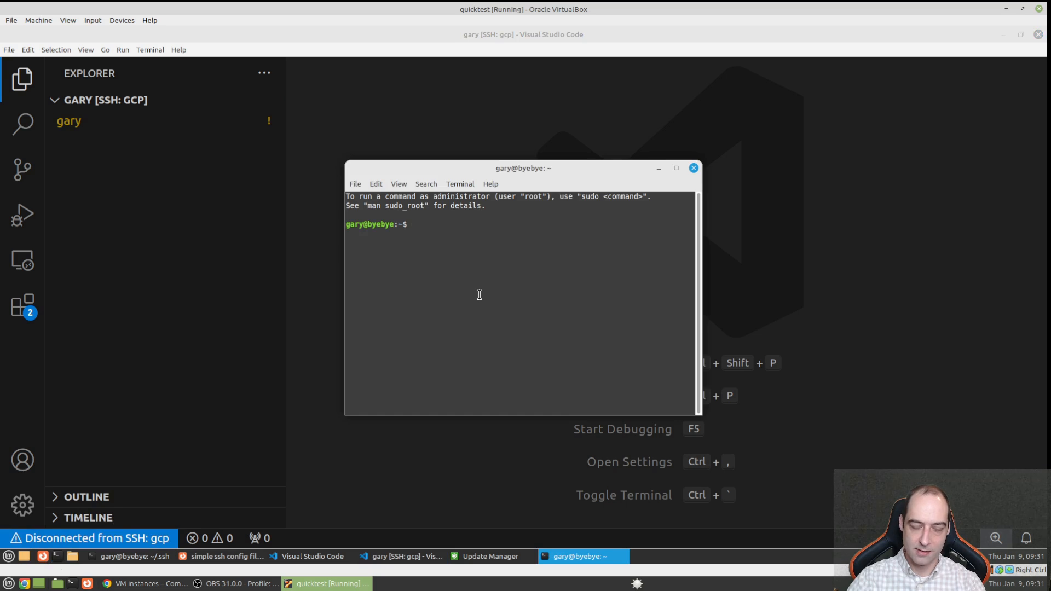
{"action": "key", "text": "ctrl+plus"}
{"action": "key", "text": "ctrl+plus"}
{"action": "key", "text": "ctrl+plus"}
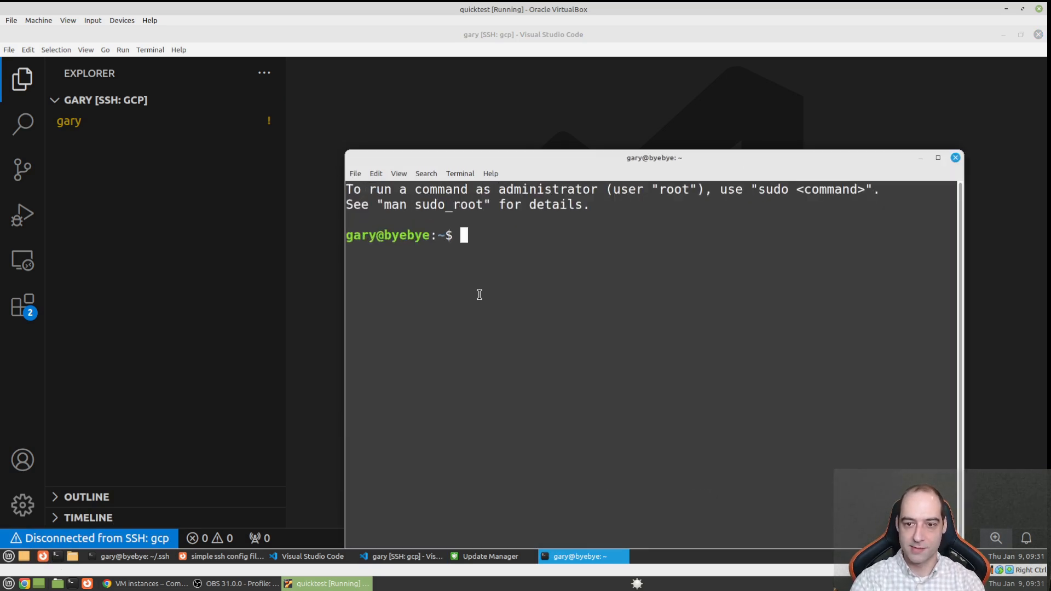
{"action": "type", "text": "cd .ssh"}
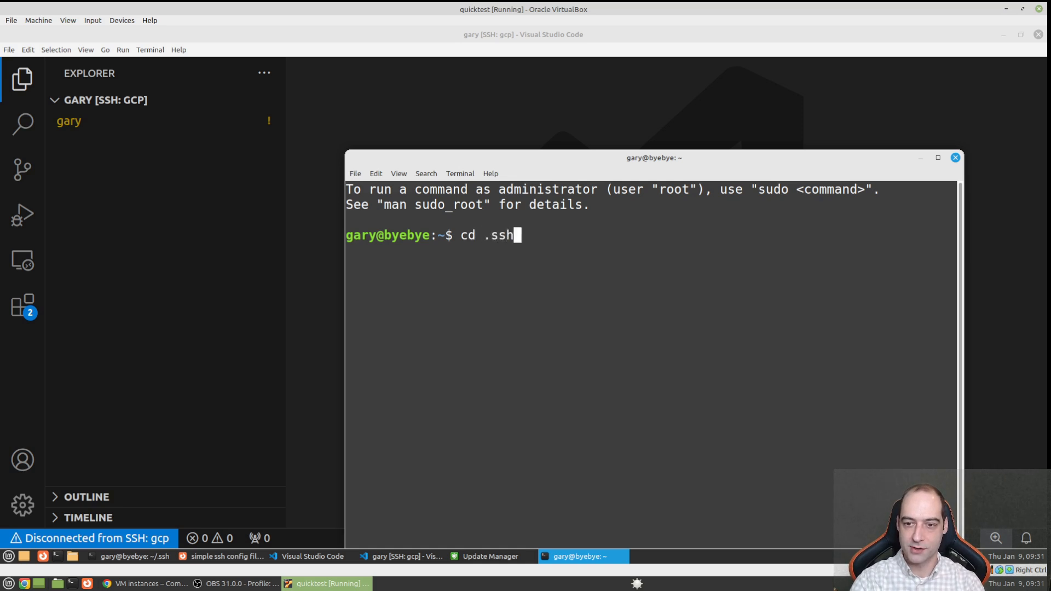
{"action": "key", "text": "Return"}
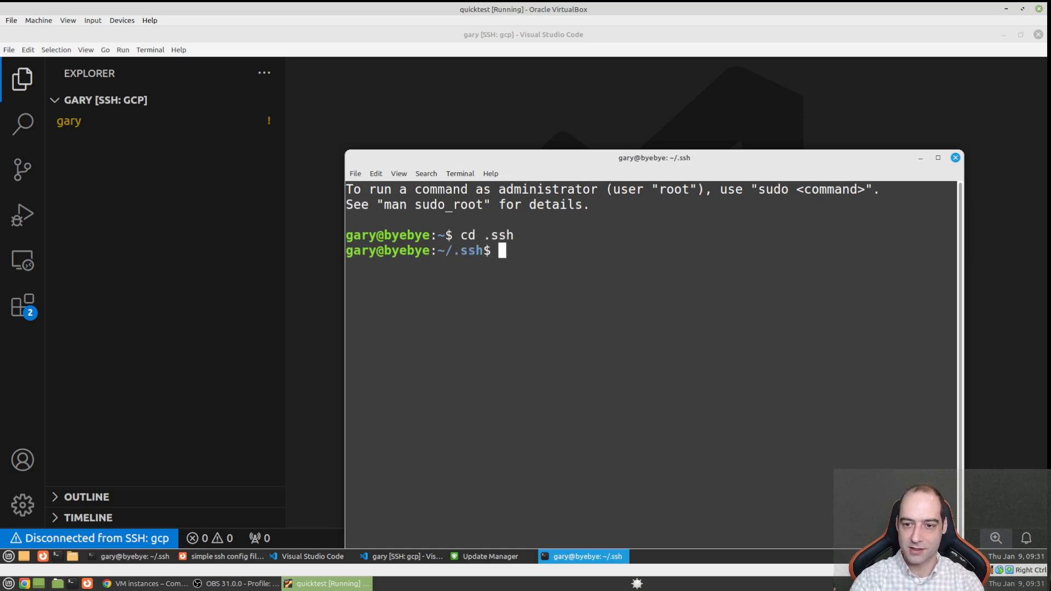
{"action": "type", "text": "nano con"}
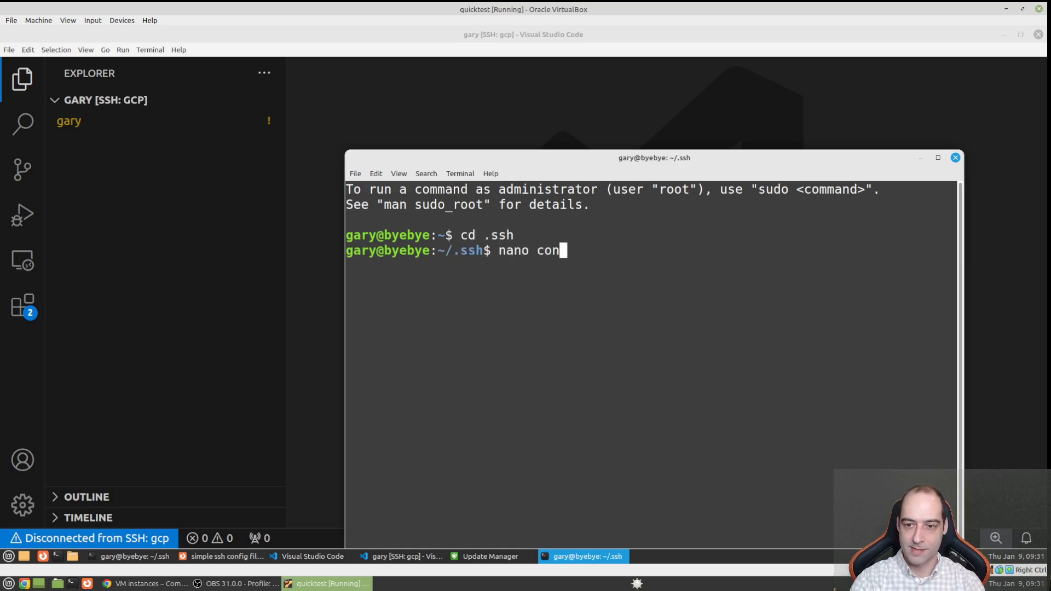
{"action": "type", "text": "gif"}
{"action": "key", "text": "Return"}
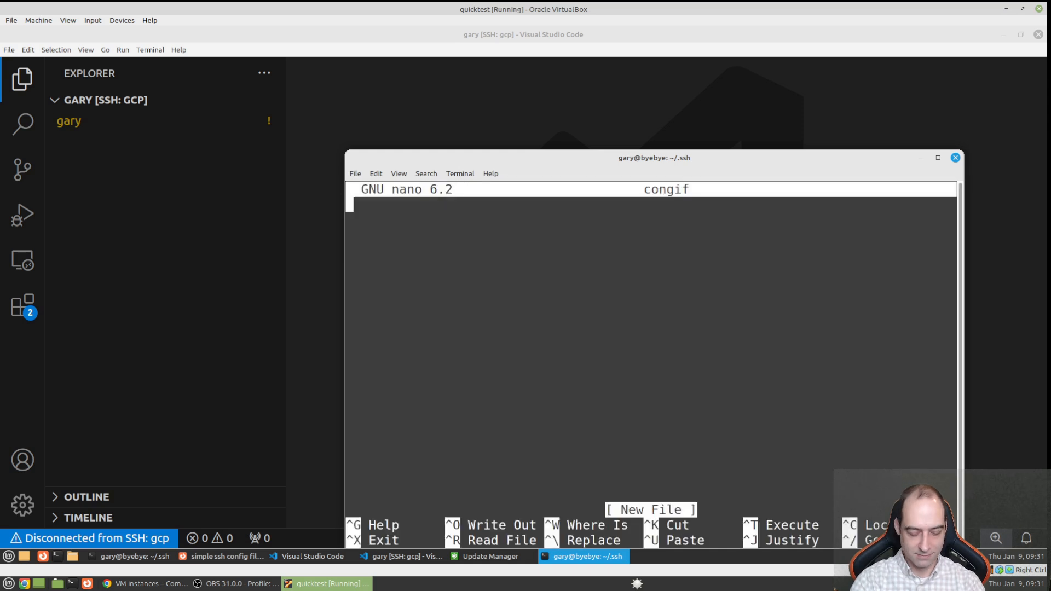
{"action": "key", "text": "ctrl+x"}
- Open the SSH config file in nano and go through the gcp host entry to the line below it
{"action": "key", "text": "Up"}
{"action": "key", "text": "BackSpace"}
{"action": "key", "text": "BackSpace"}
{"action": "key", "text": "BackSpace"}
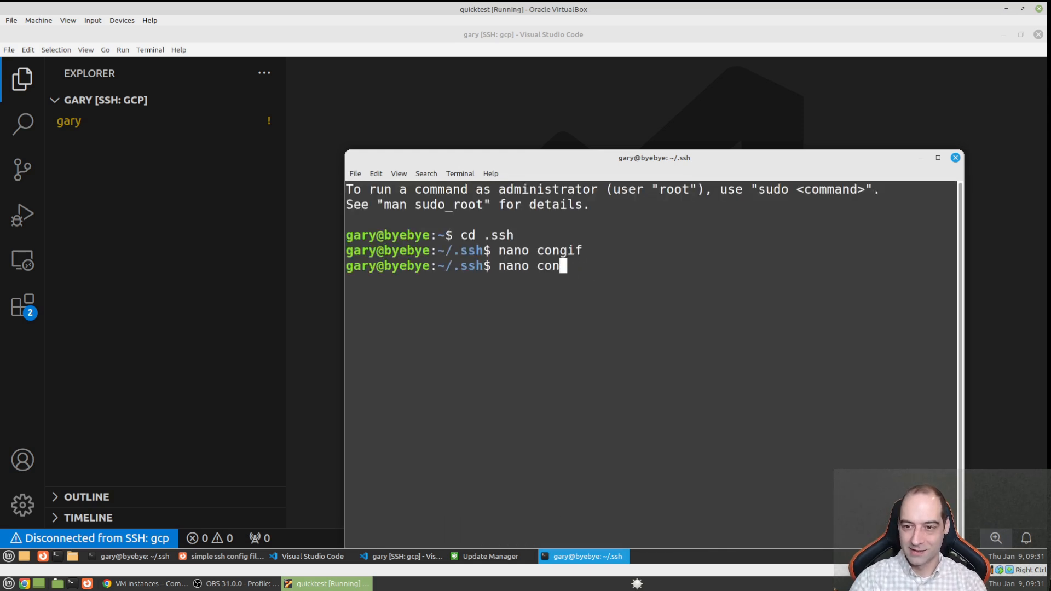
{"action": "type", "text": "fig"}
{"action": "key", "text": "Return"}
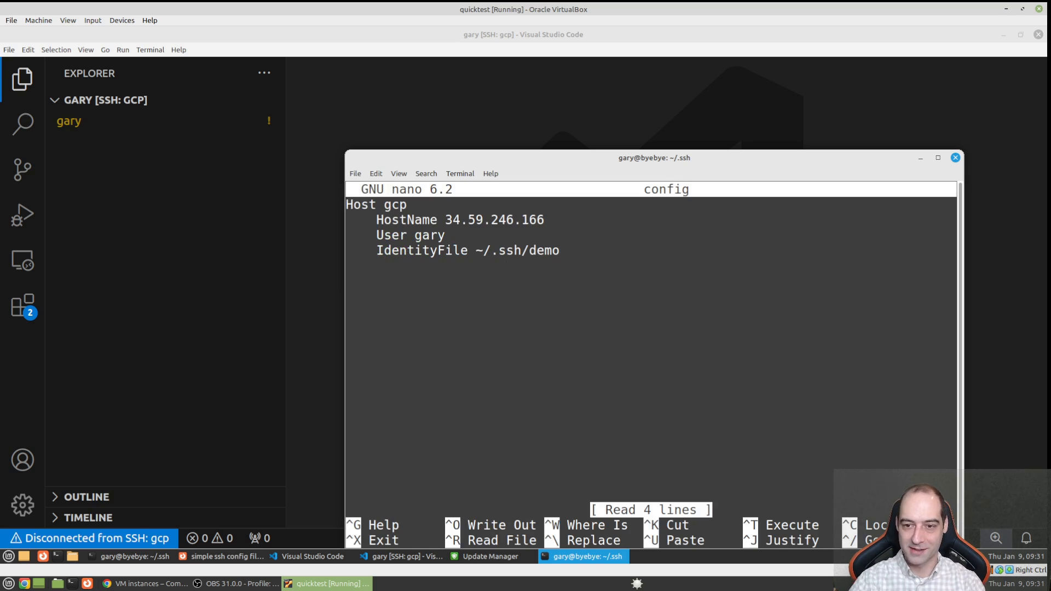
{"action": "key", "text": "Down"}
{"action": "key", "text": "Down"}
{"action": "key", "text": "Down"}
{"action": "key", "text": "Down"}
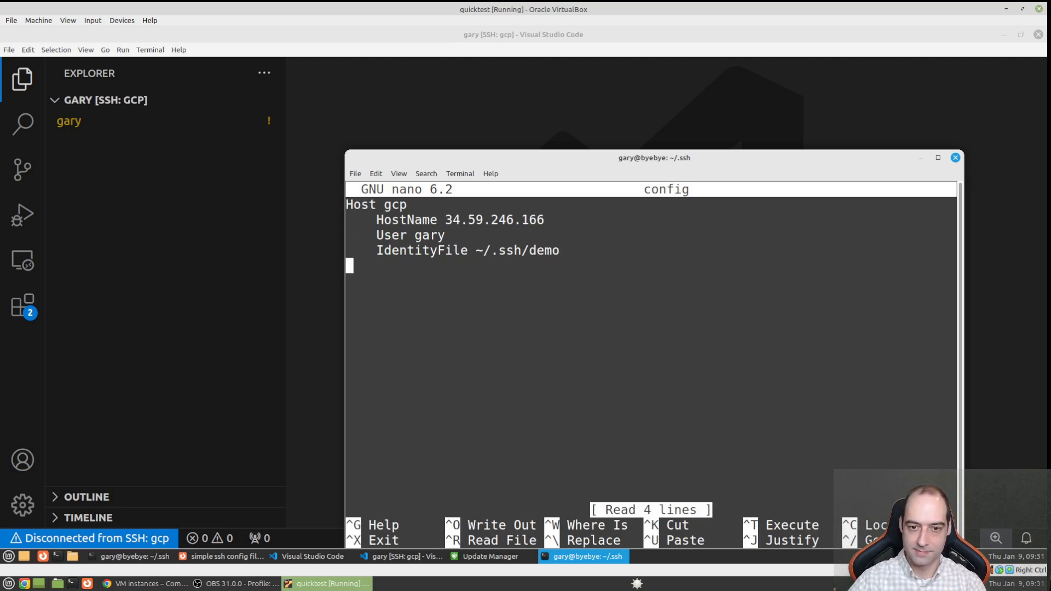
- Check the config's HostName against the new VM's external IP in the Google Cloud console, return to the quicktest machine and exit nano
{"action": "mouse_move", "coordinate": [143, 588]}
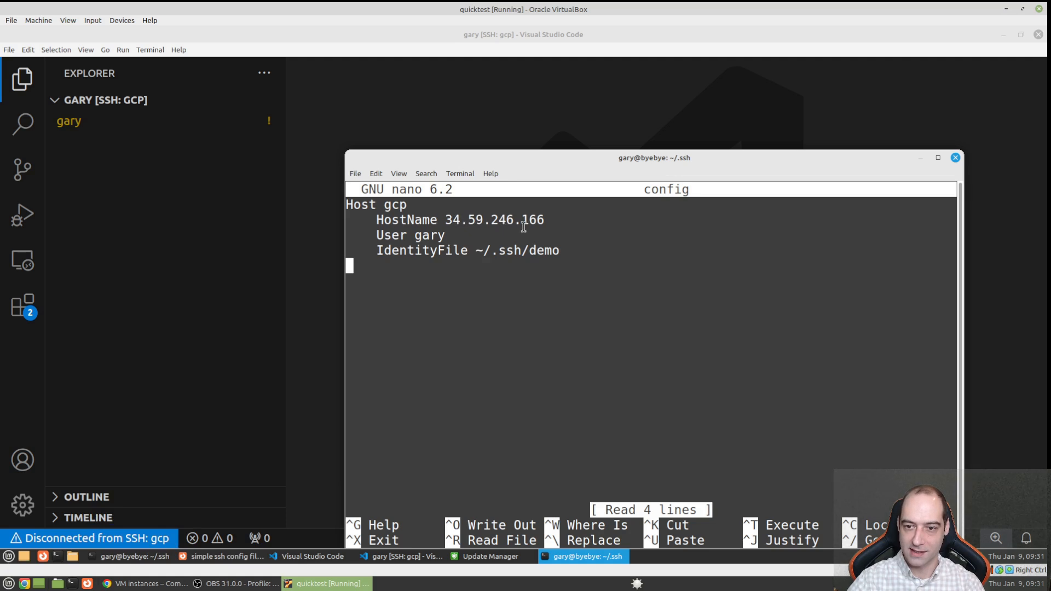
{"action": "left_click", "coordinate": [145, 584]}
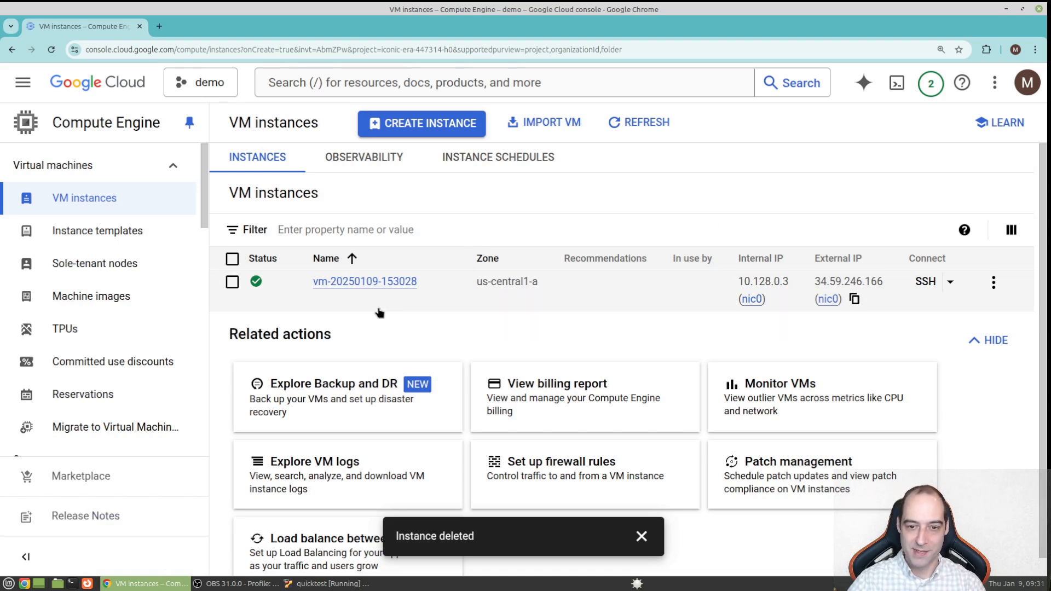
{"action": "left_click", "coordinate": [328, 584]}
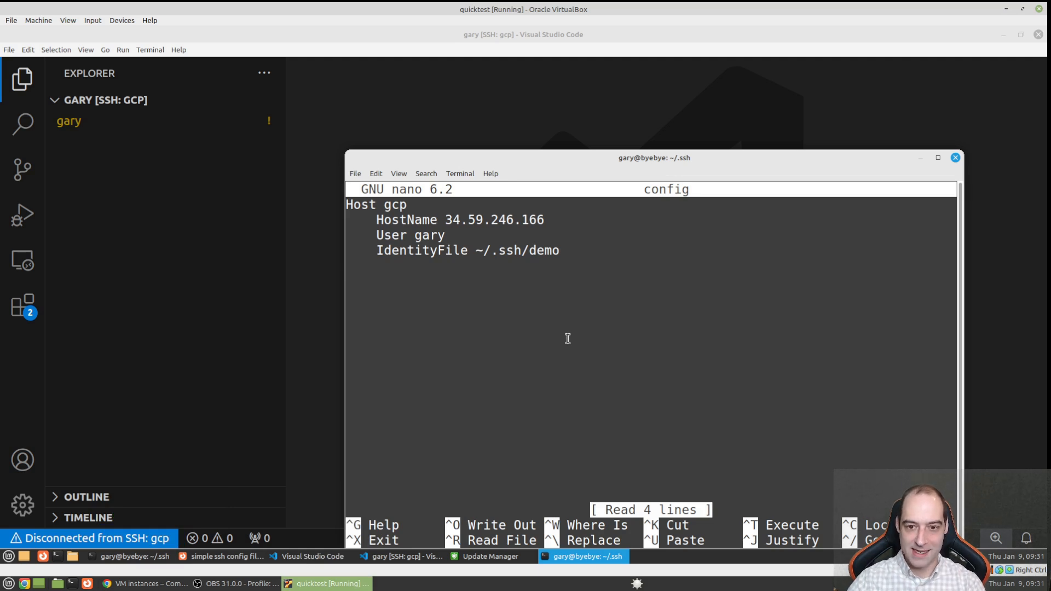
{"action": "key", "text": "ctrl+x"}
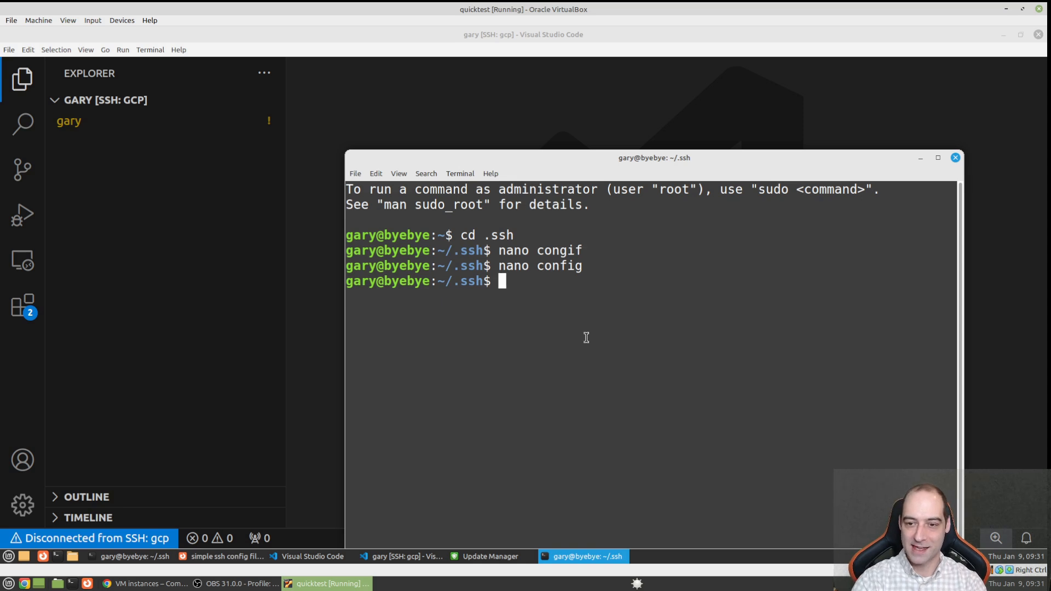
- Try to connect to host gcp over SSH and reposition the terminal window so the whole output can be read
{"action": "type", "text": "ssh gcp"}
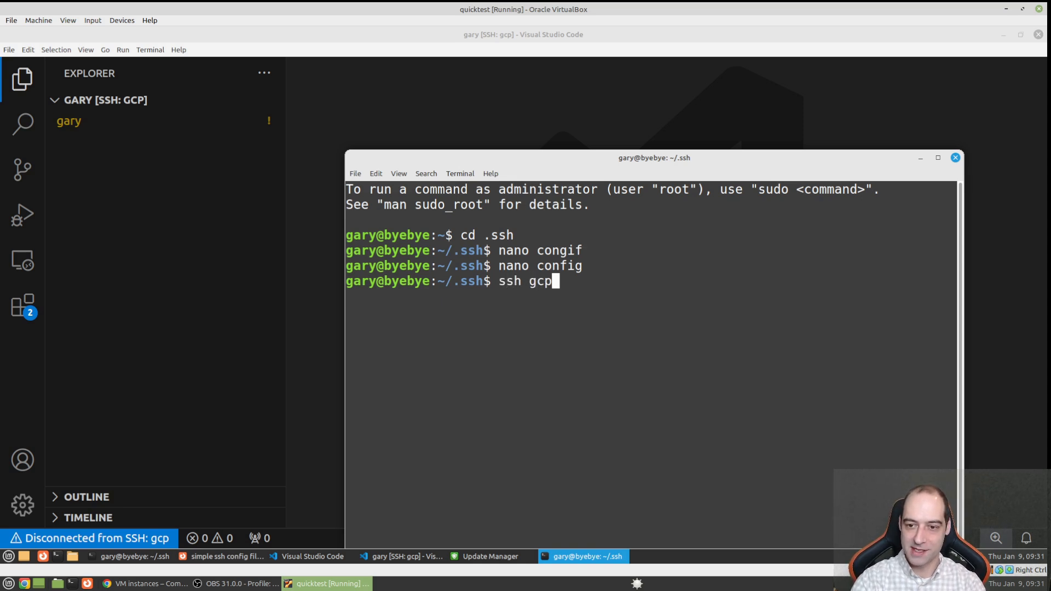
{"action": "key", "text": "Return"}
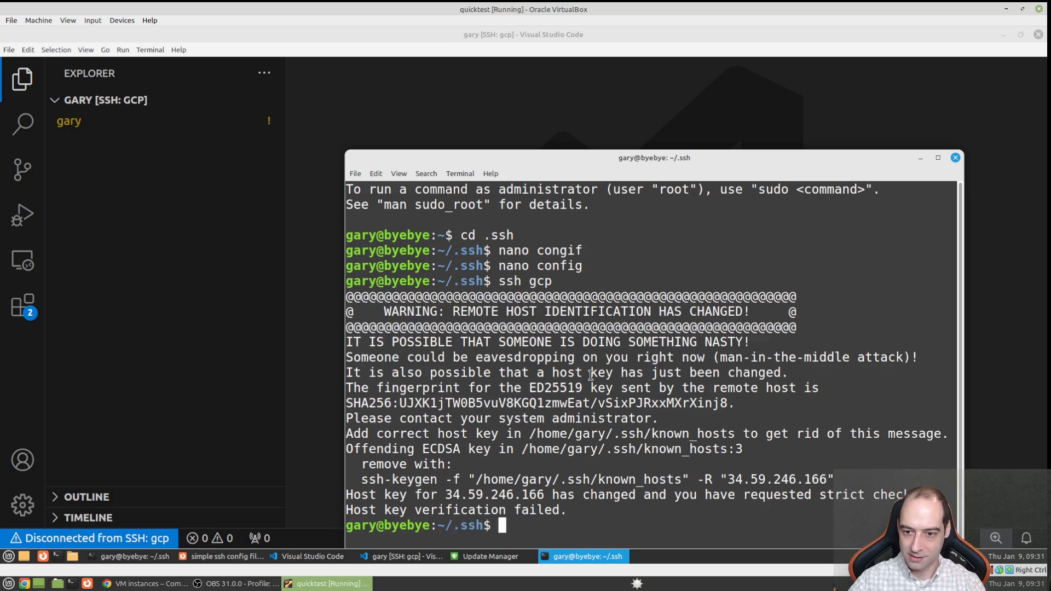
{"action": "left_click_drag", "start_coordinate": [715, 161], "coordinate": [643, 70]}
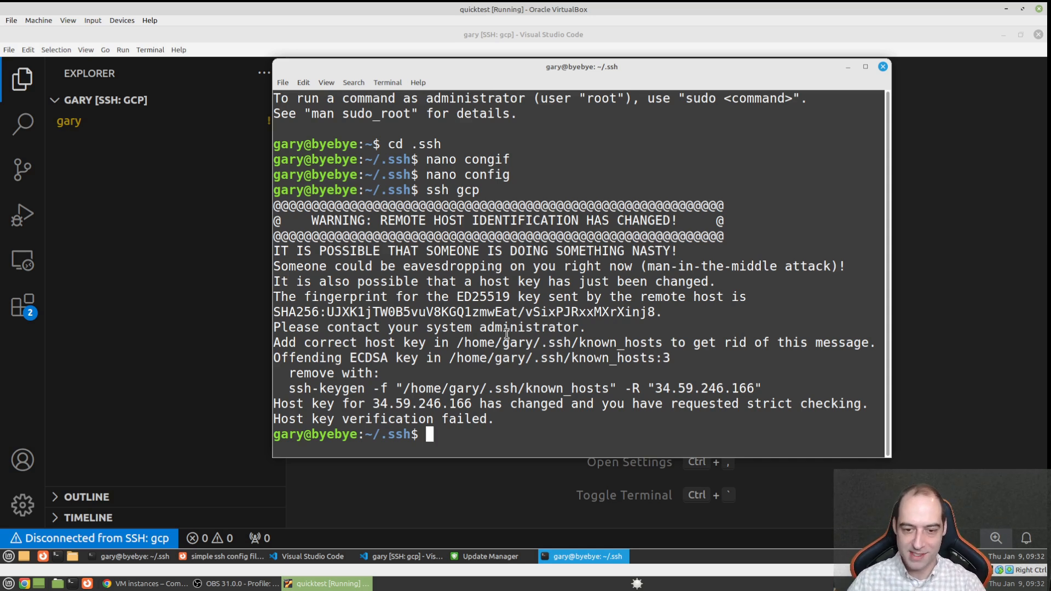
- Copy the suggested ssh-keygen command from the output and run it to remove the 34.59.246.166 keys from known_hosts
{"action": "left_click_drag", "start_coordinate": [766, 388], "coordinate": [295, 389]}
{"action": "right_click", "coordinate": [295, 389]}
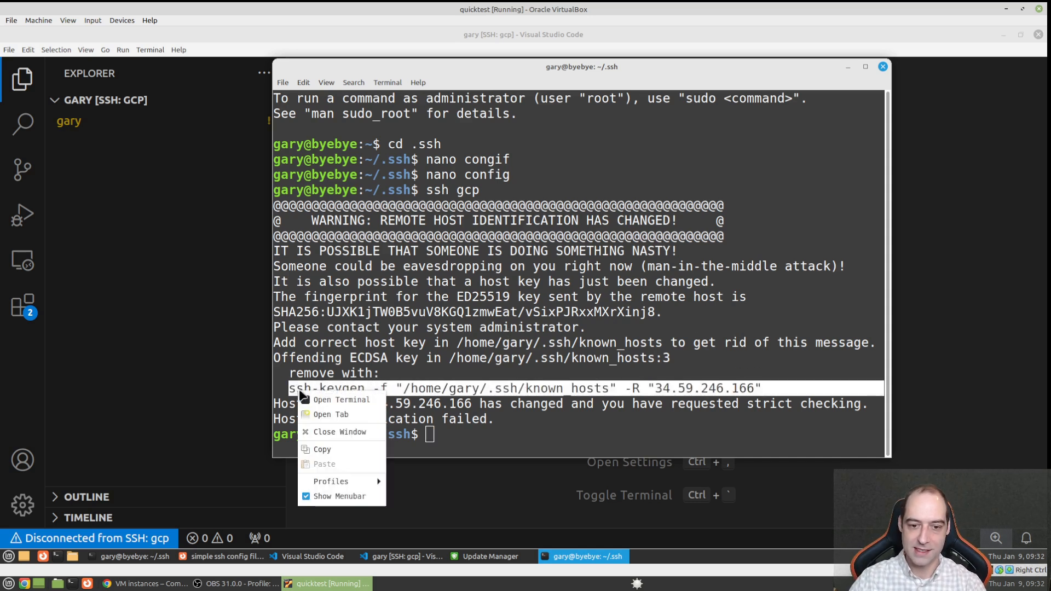
{"action": "left_click", "coordinate": [344, 449]}
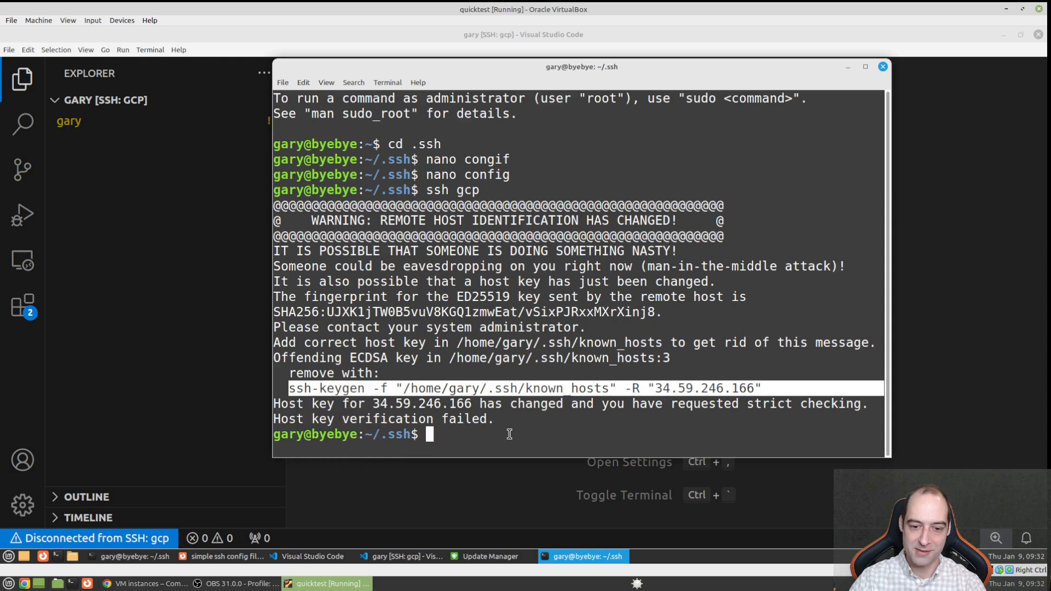
{"action": "left_click", "coordinate": [514, 434]}
{"action": "key", "text": "ctrl+shift+v"}
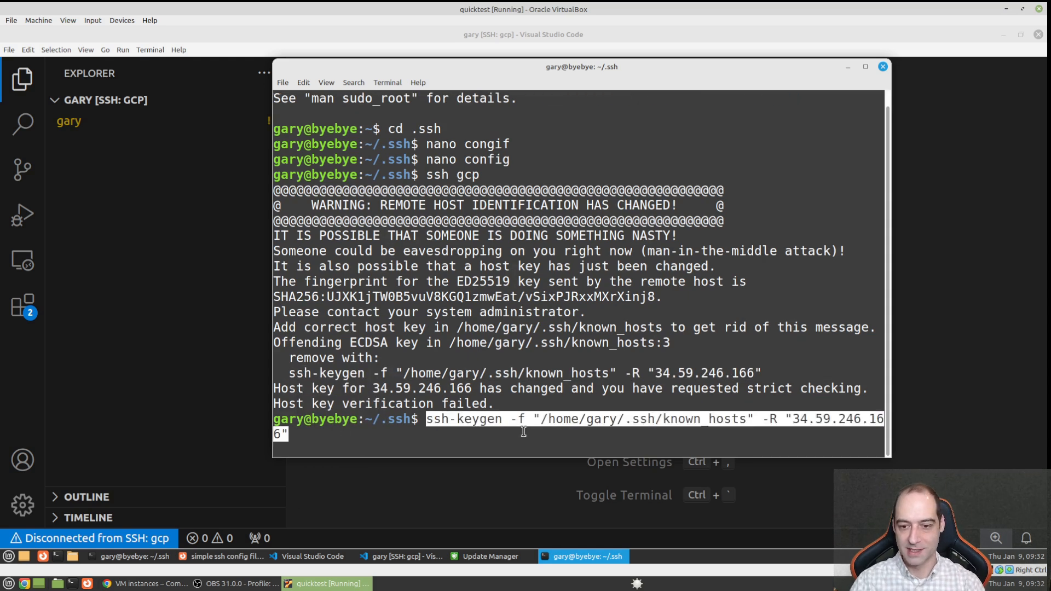
{"action": "key", "text": "Return"}
- Rerun ssh gcp, accept the new host fingerprint with yes, and clear the terminal once logged in
{"action": "key", "text": "Up"}
{"action": "key", "text": "Up"}
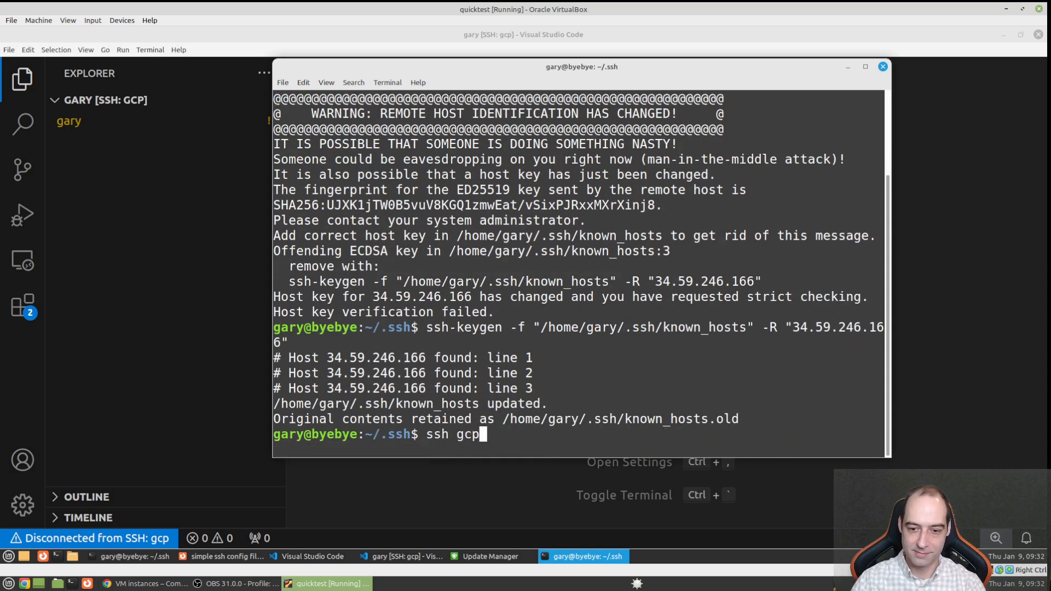
{"action": "key", "text": "Return"}
{"action": "type", "text": "yes"}
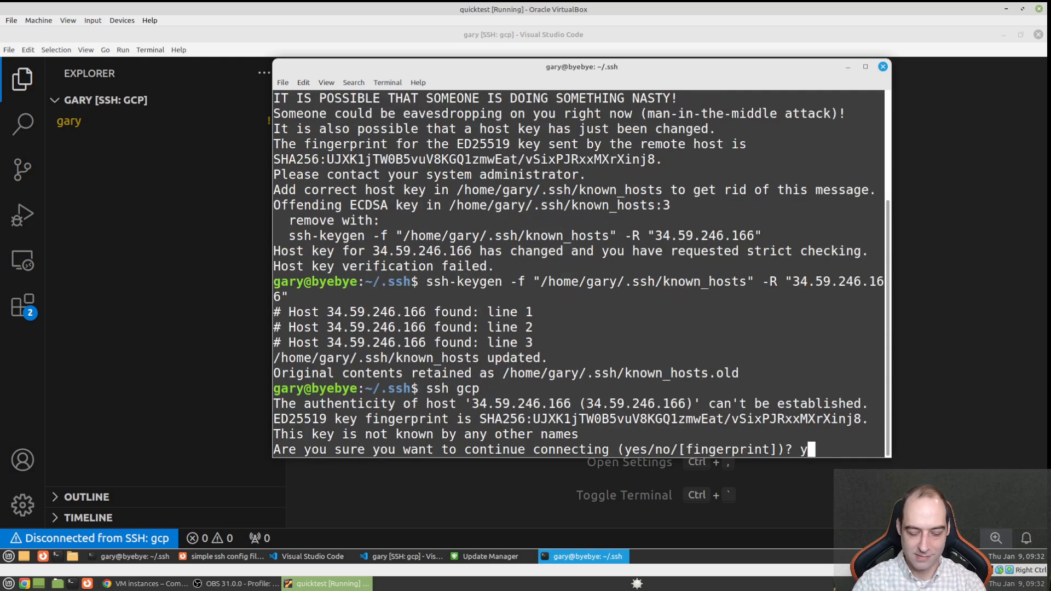
{"action": "key", "text": "Return"}
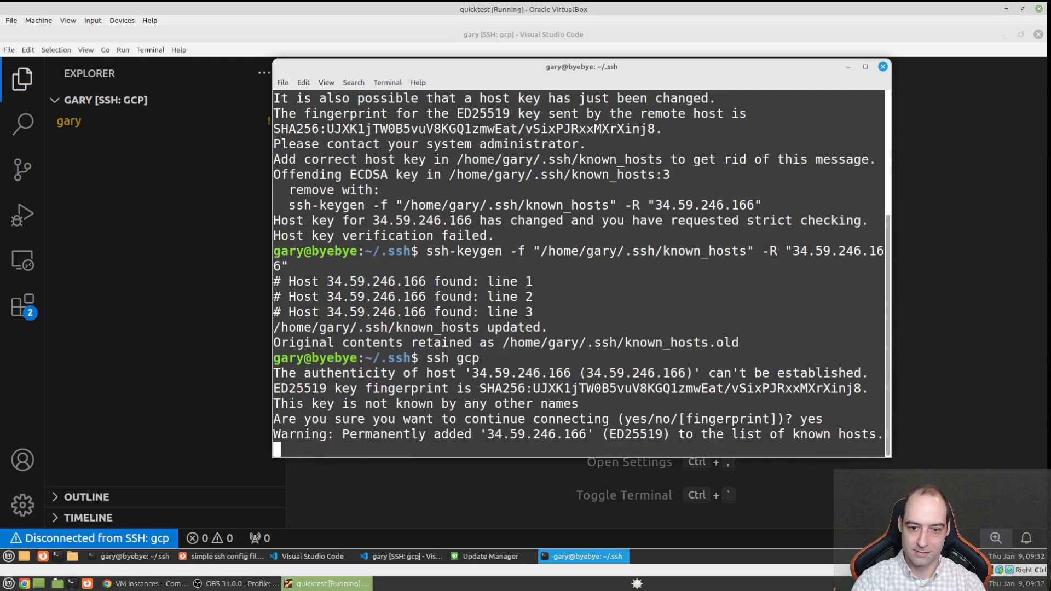
{"action": "key", "text": "ctrl+l"}
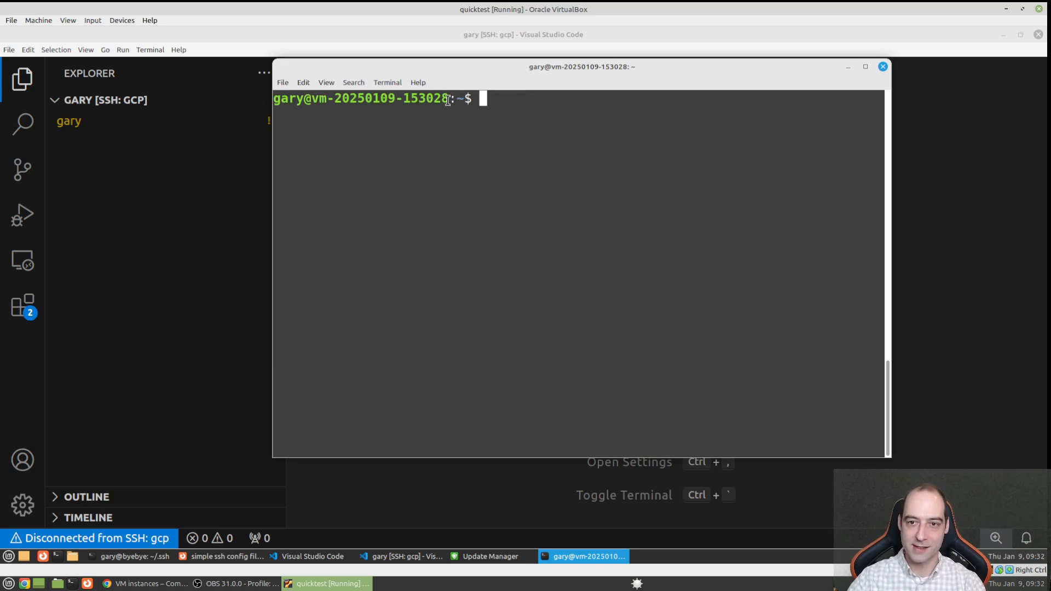
- Highlight the restored VM's host name in the prompt, clear the selection, and list the home directory with ls
{"action": "left_click_drag", "start_coordinate": [448, 100], "coordinate": [310, 102]}
{"action": "left_click", "coordinate": [664, 206]}
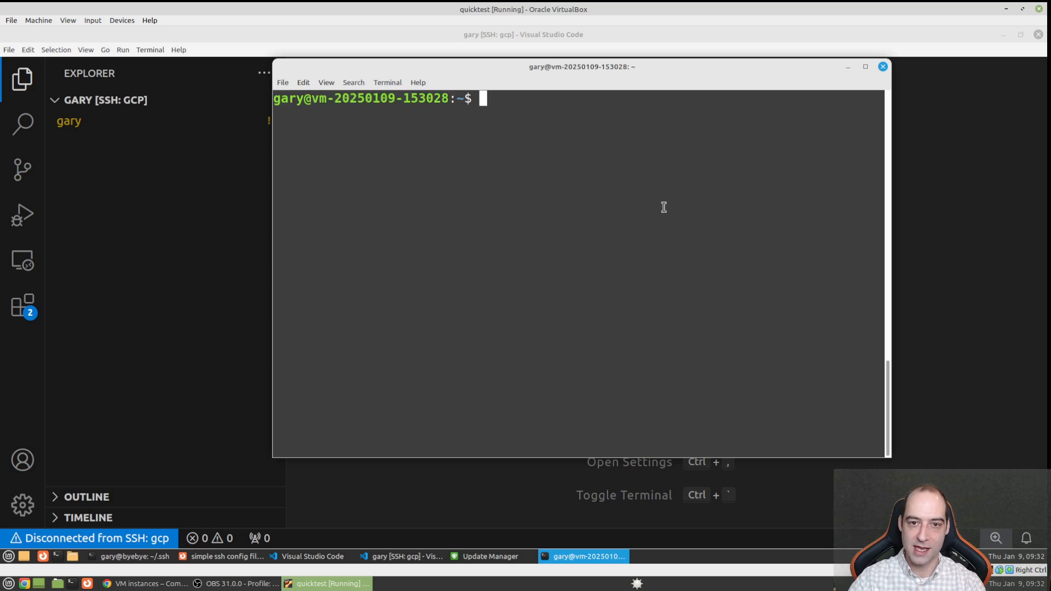
{"action": "type", "text": "ls"}
{"action": "key", "text": "Return"}
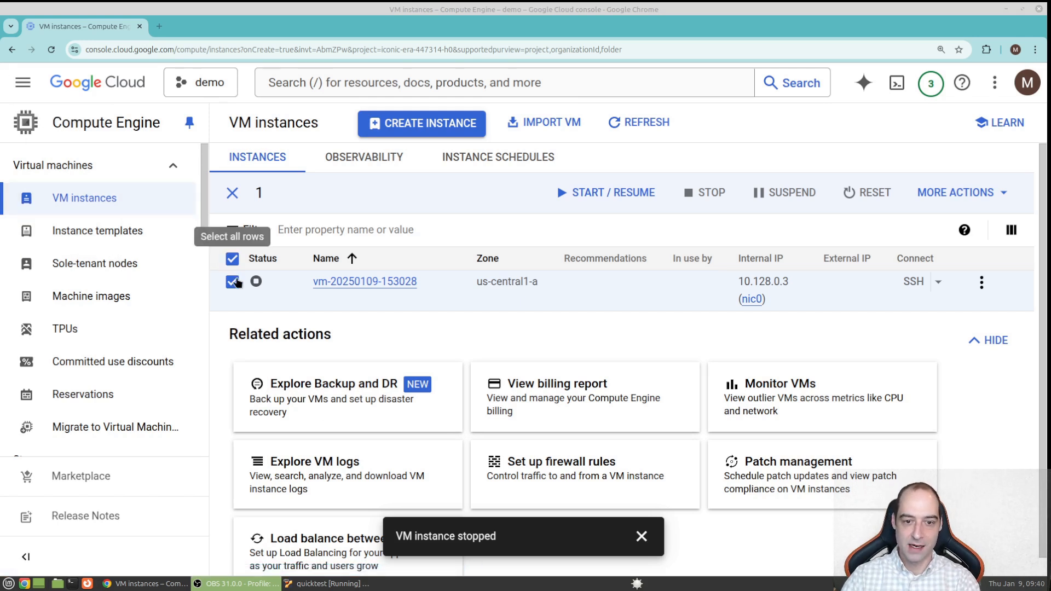
{"action": "mouse_move", "coordinate": [702, 198]}
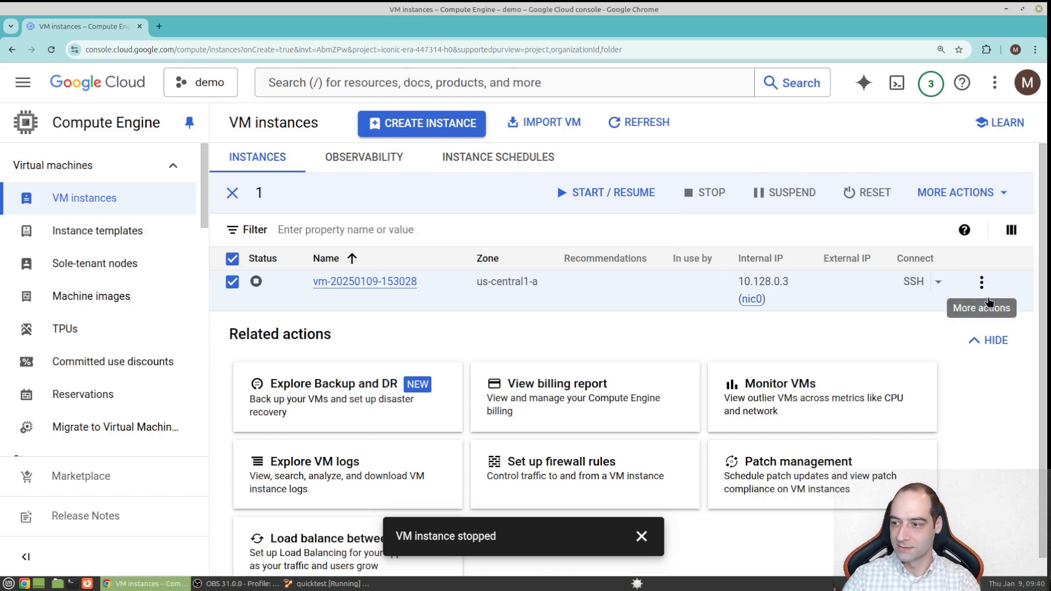
{"action": "left_click", "coordinate": [983, 286]}
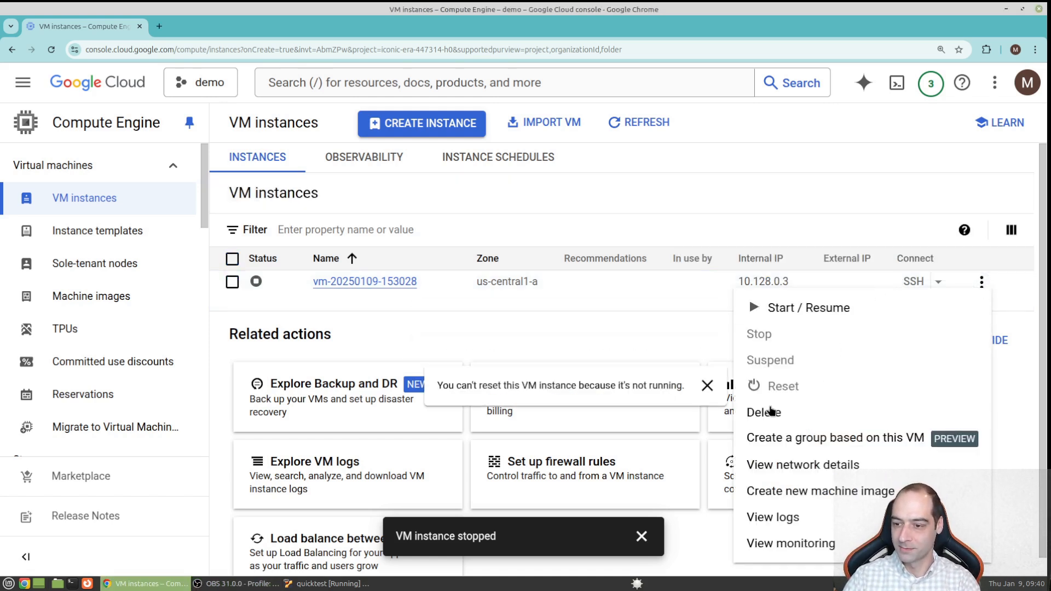
{"action": "left_click", "coordinate": [761, 415]}
{"action": "left_click", "coordinate": [660, 391]}
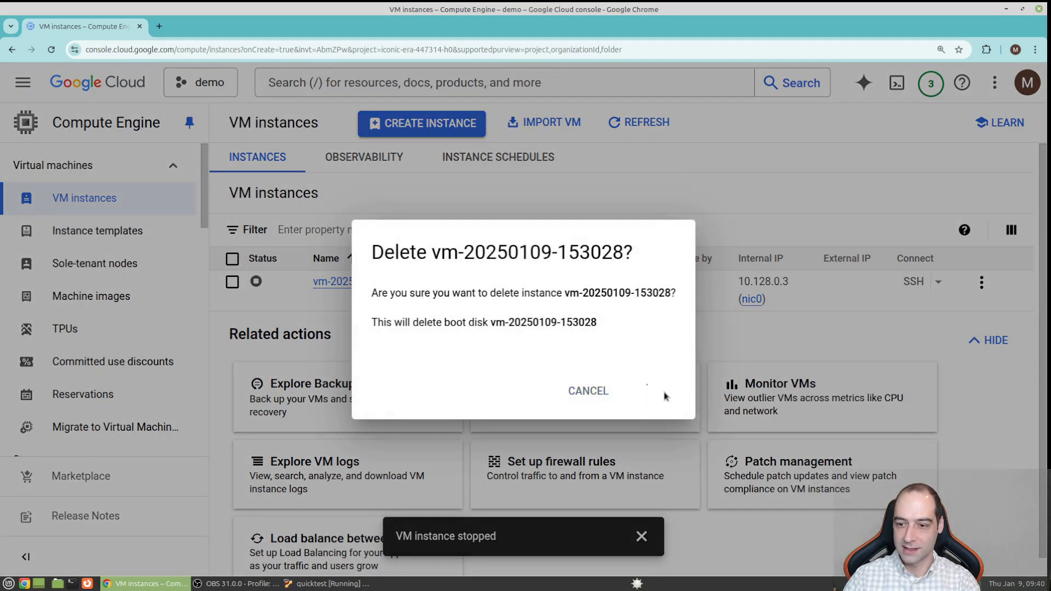